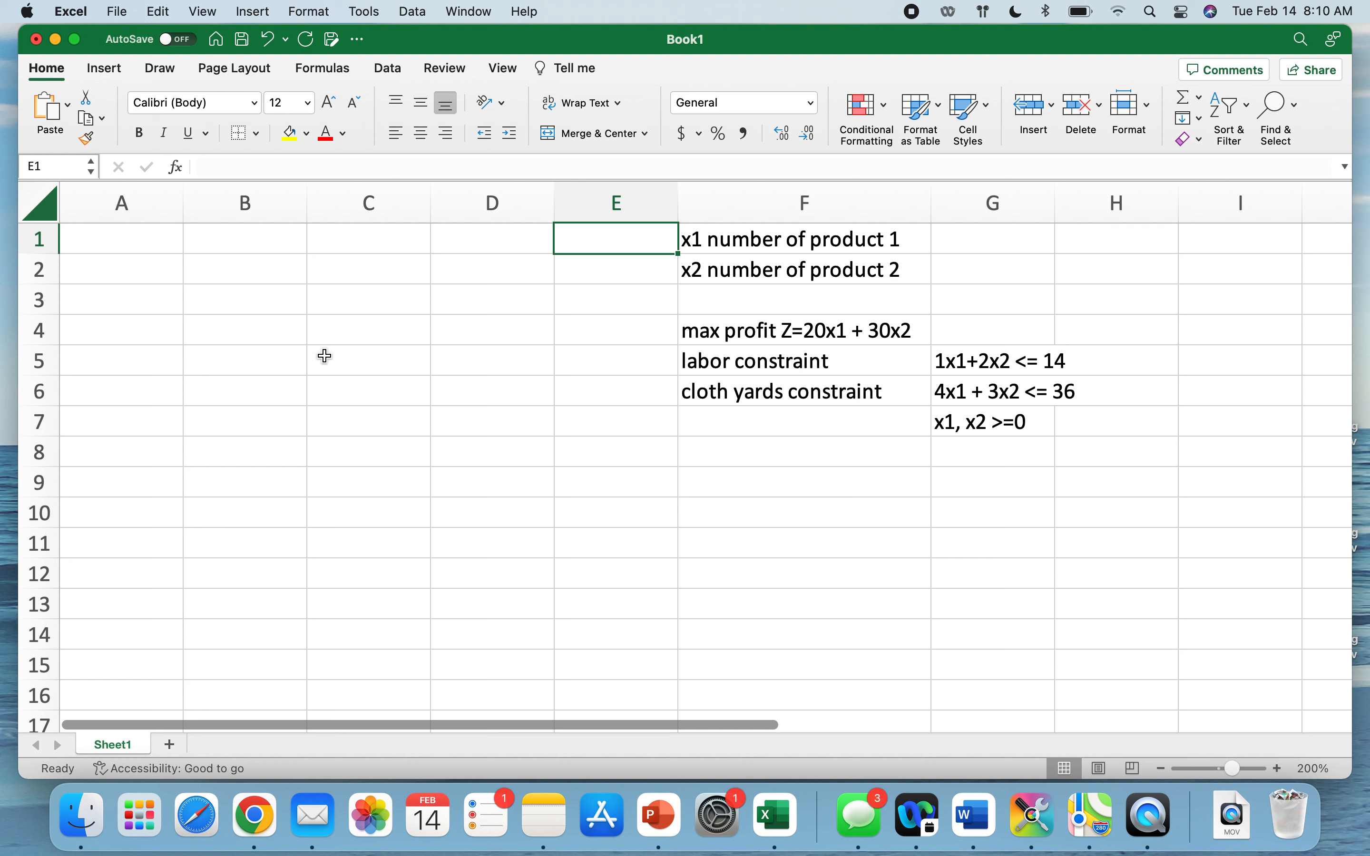
Step: Label cell A6 "product 1" and cell A7 "product 2"
click(152, 393)
text(prodcut)
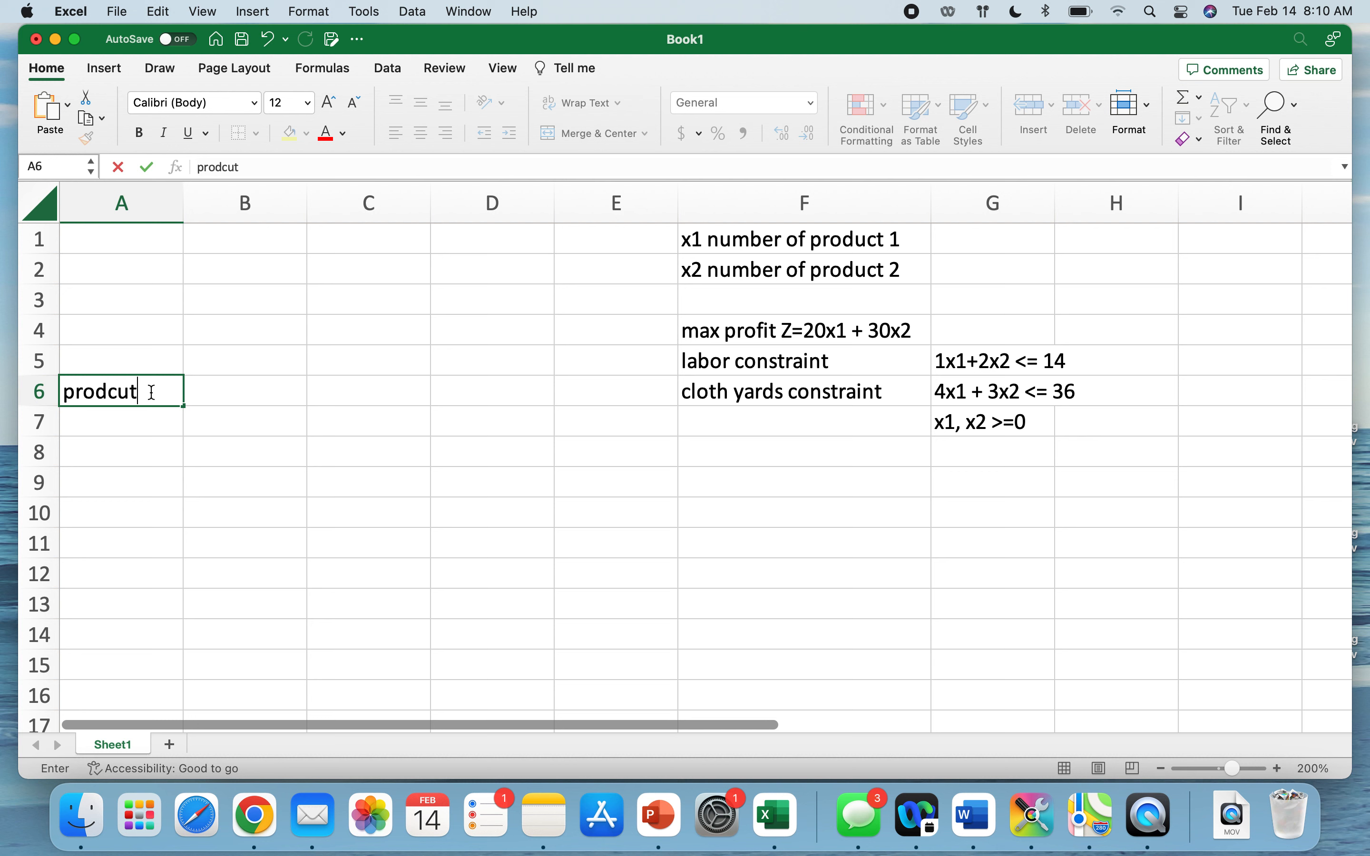
key(BackSpace)
key(BackSpace)
key(BackSpace)
text(uct 1)
key(Return)
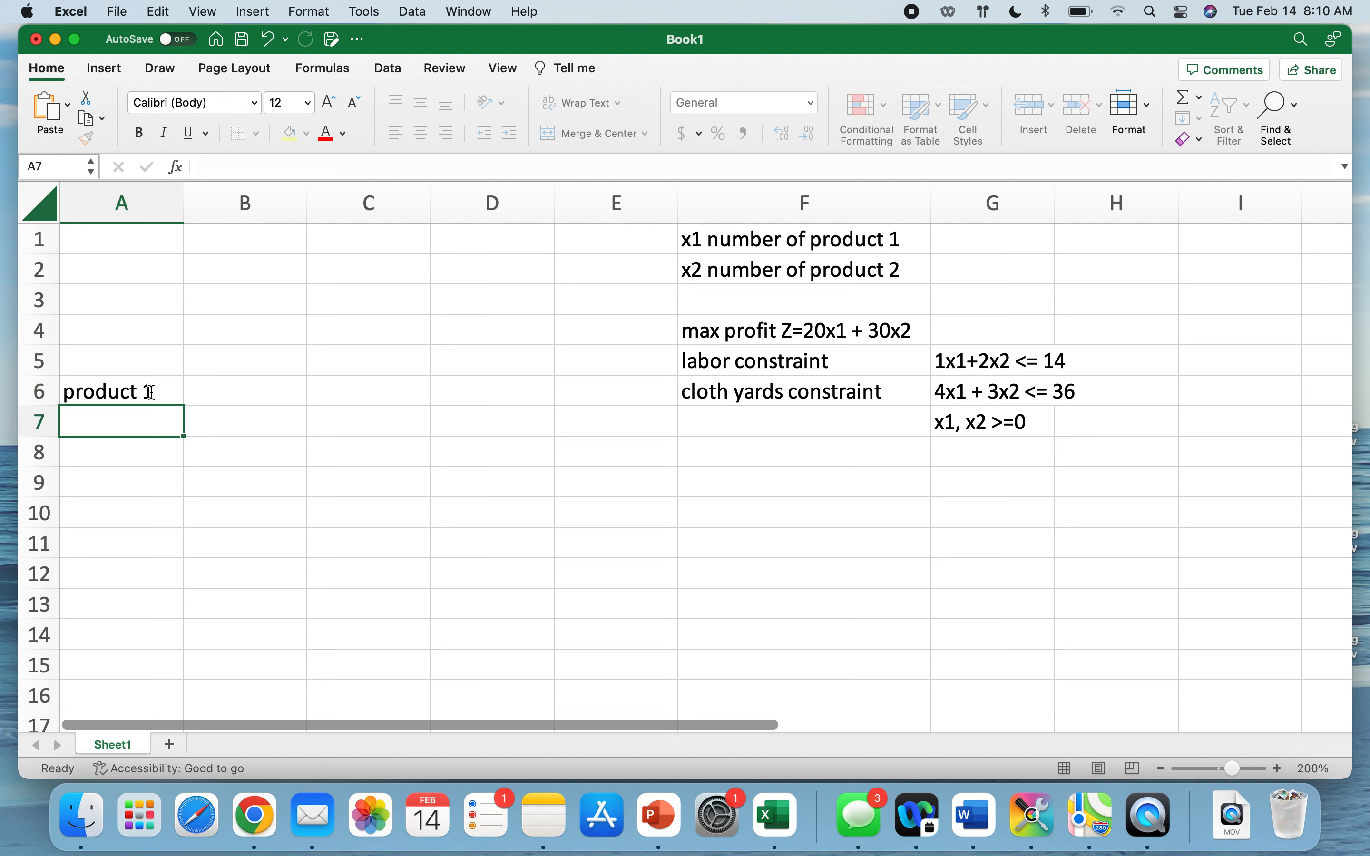
text(product )
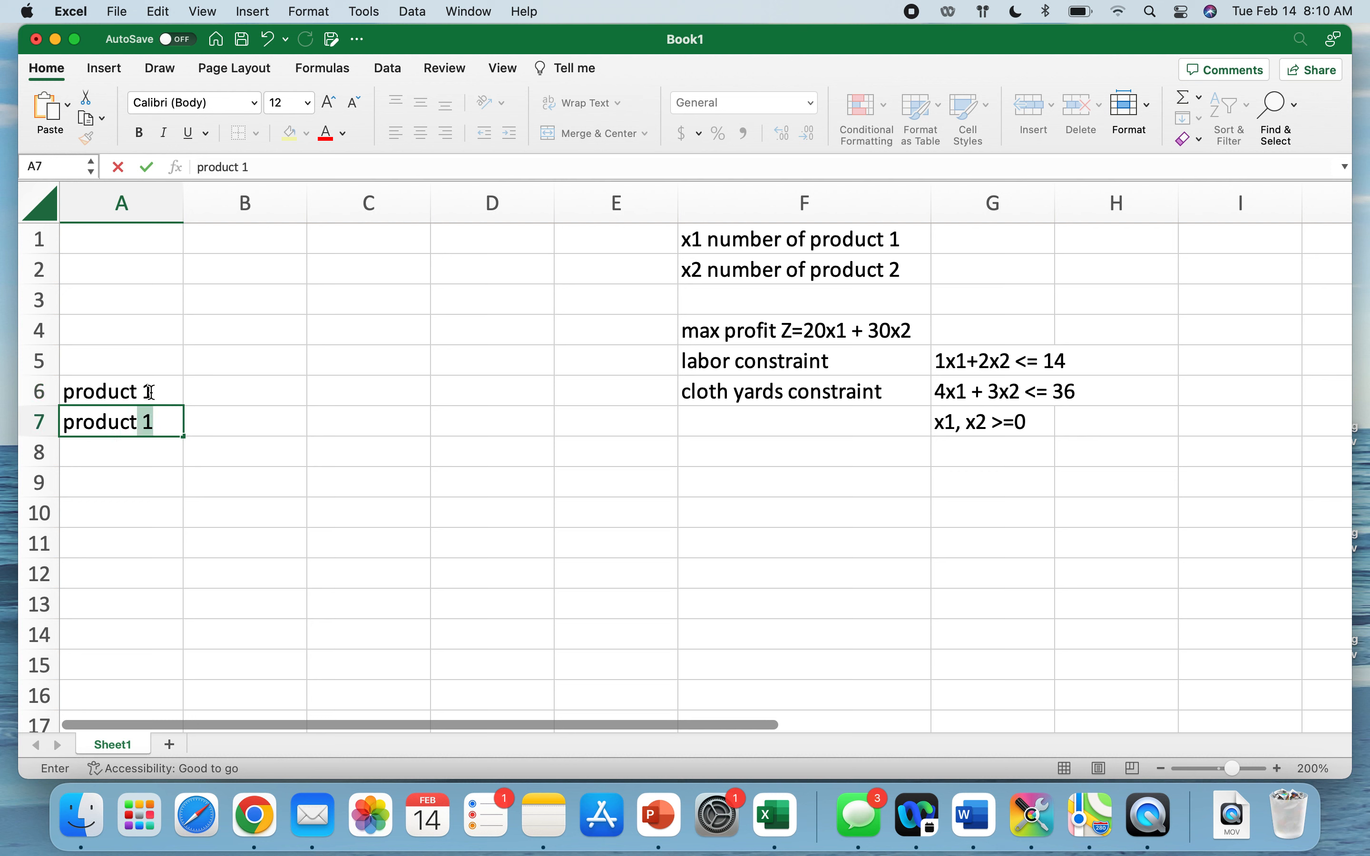
text(2)
key(Return)
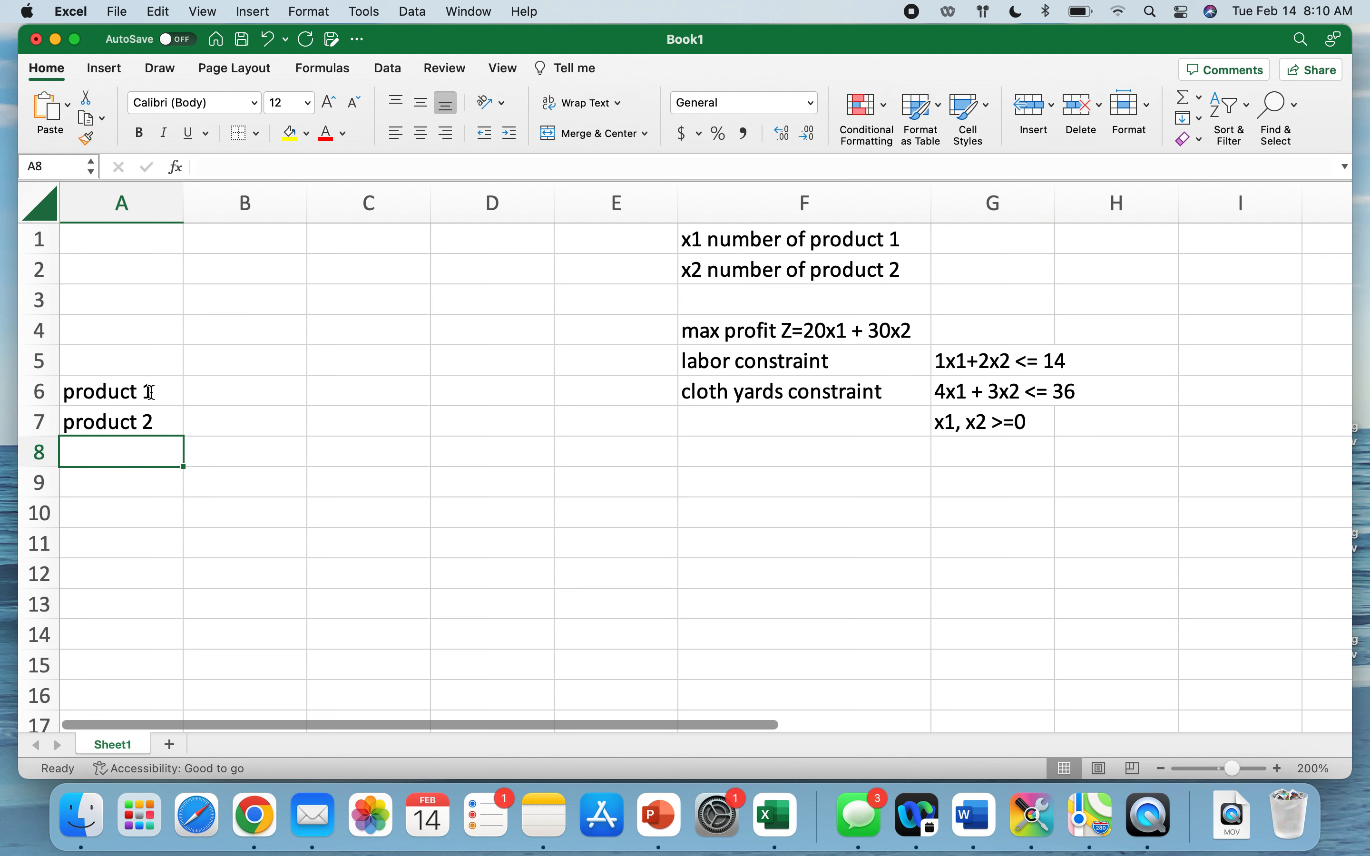
Step: Apply a thick box border around the decision cells B6:B7
key(Right)
key(Up)
key(Up)
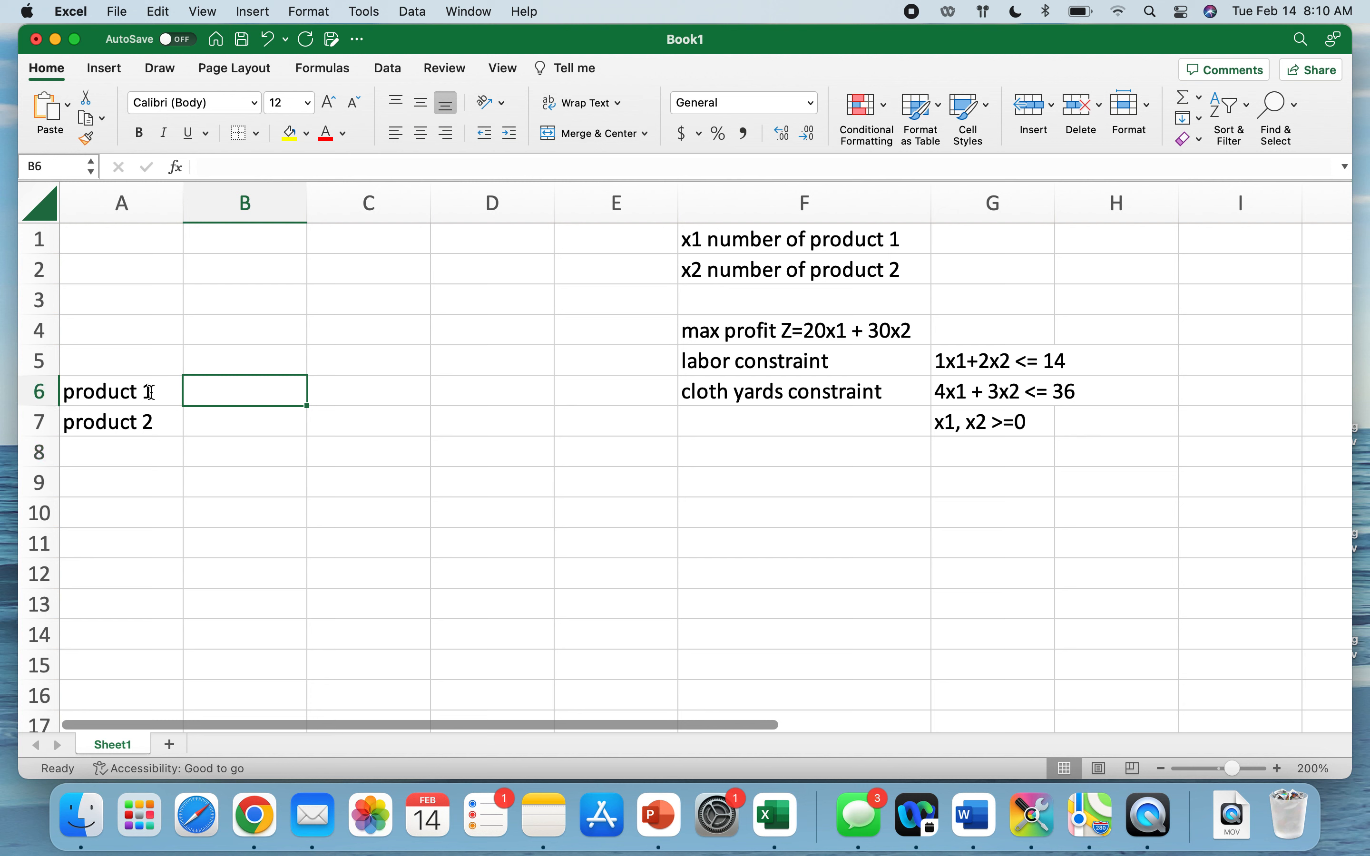
key(shift+Down)
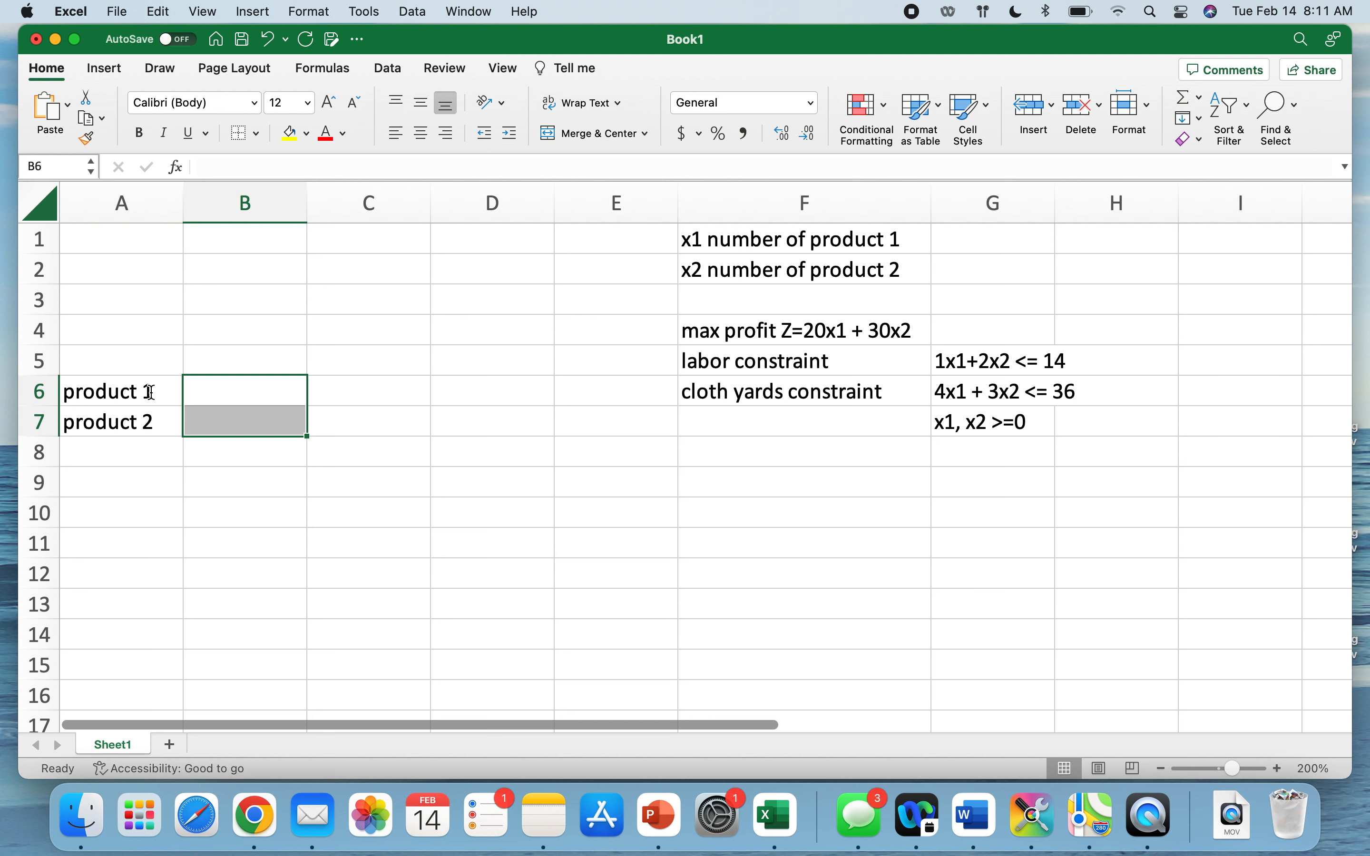
click(259, 134)
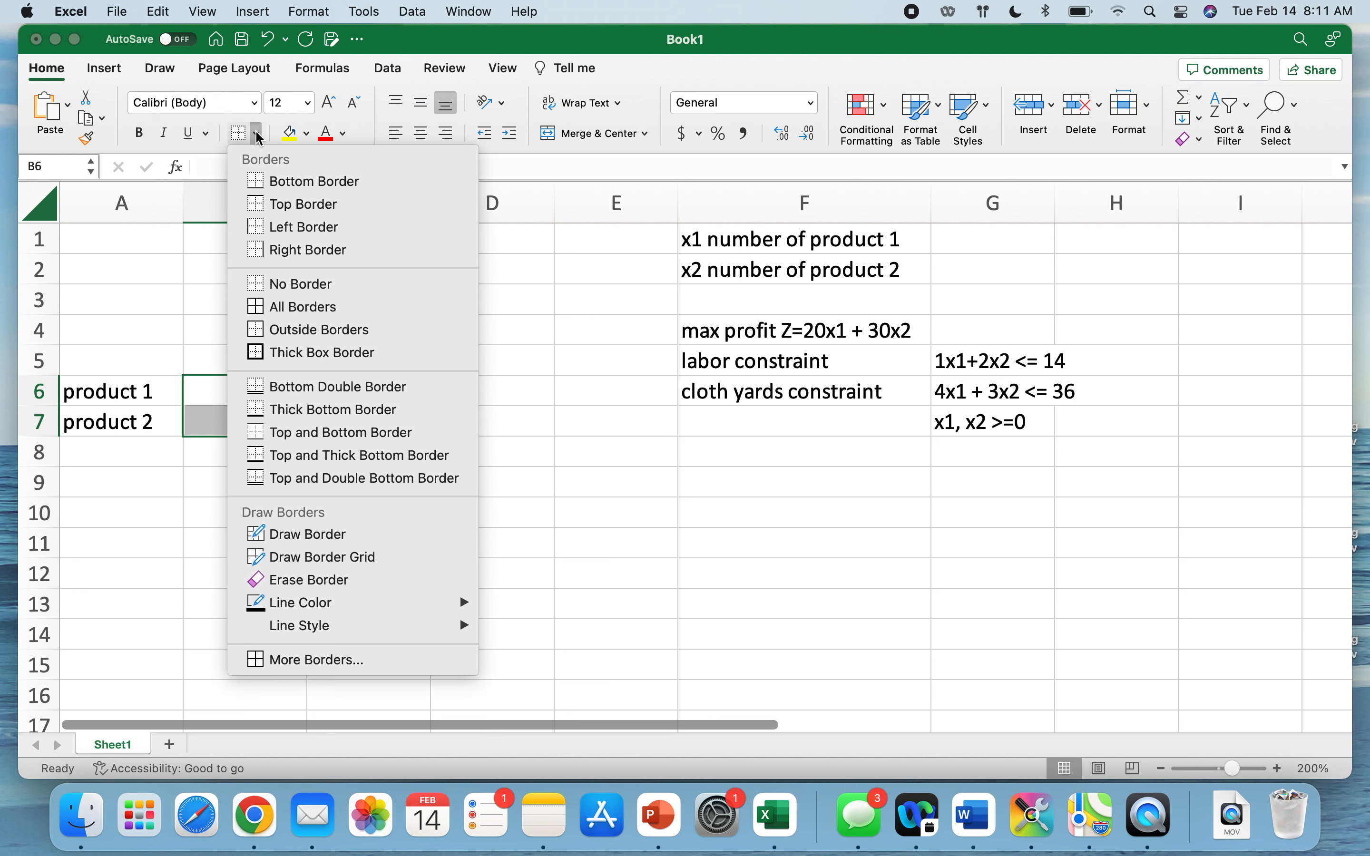
click(302, 354)
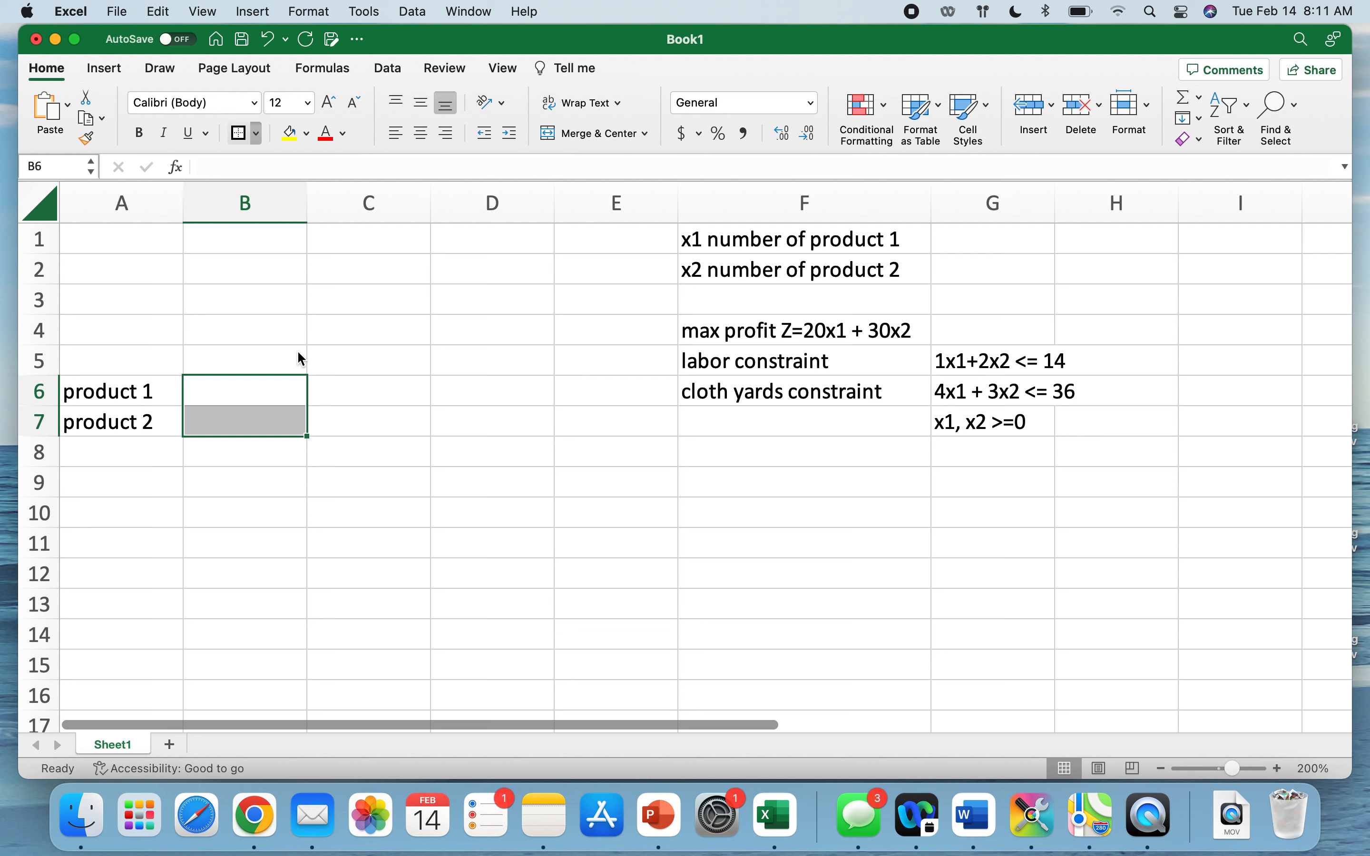
click(285, 391)
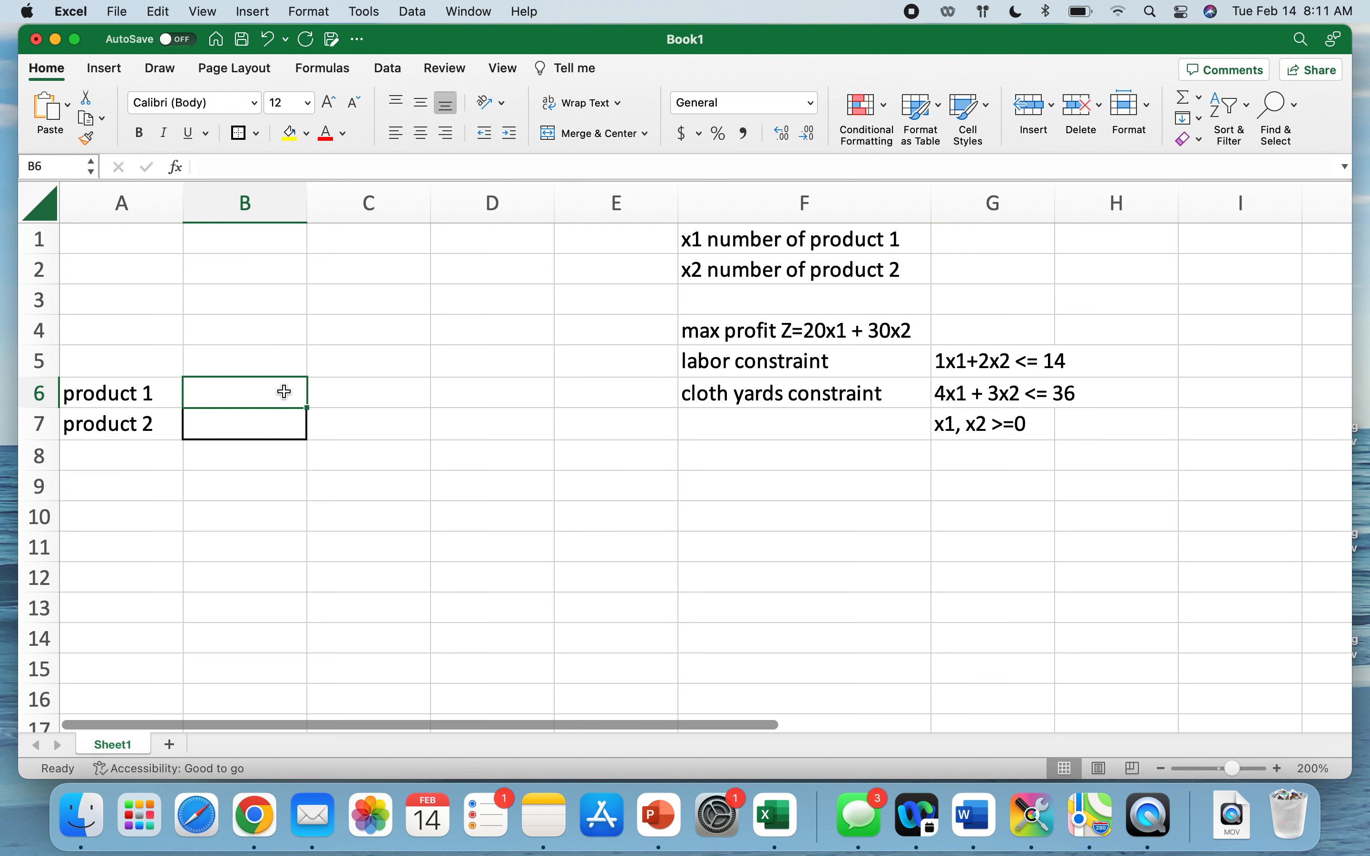
key(Return)
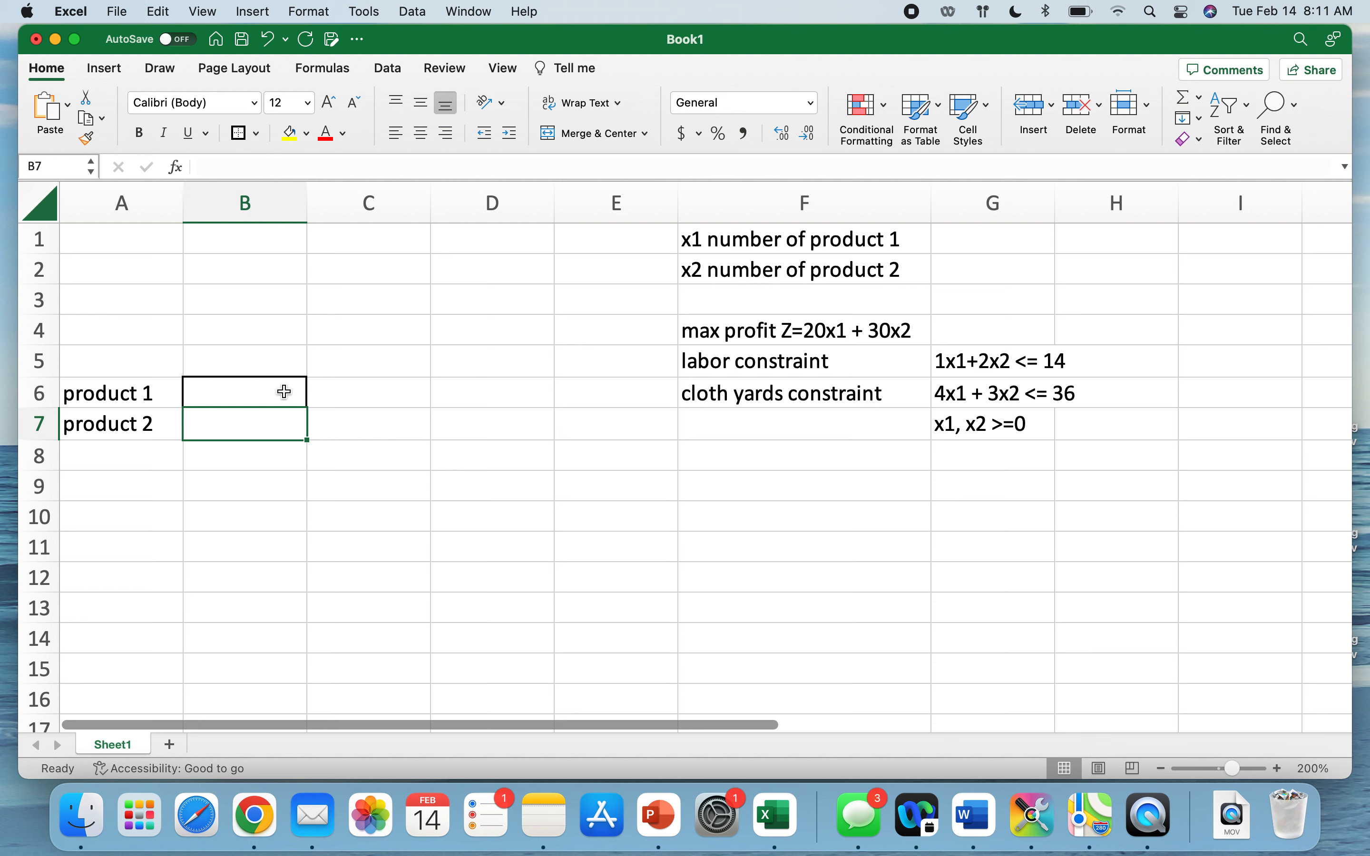
Step: Label cell A9 "profit" for the objective function
click(692, 334)
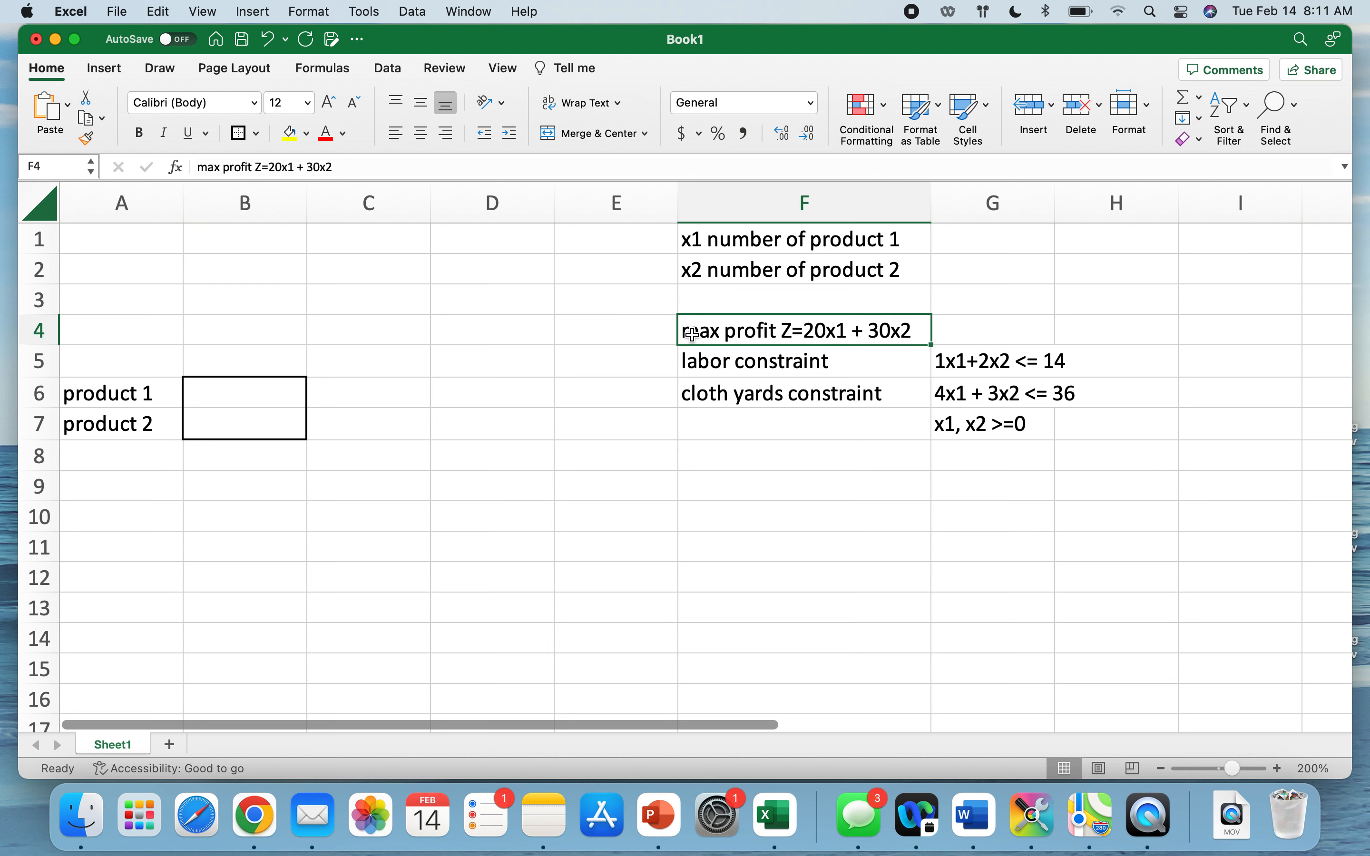
click(151, 482)
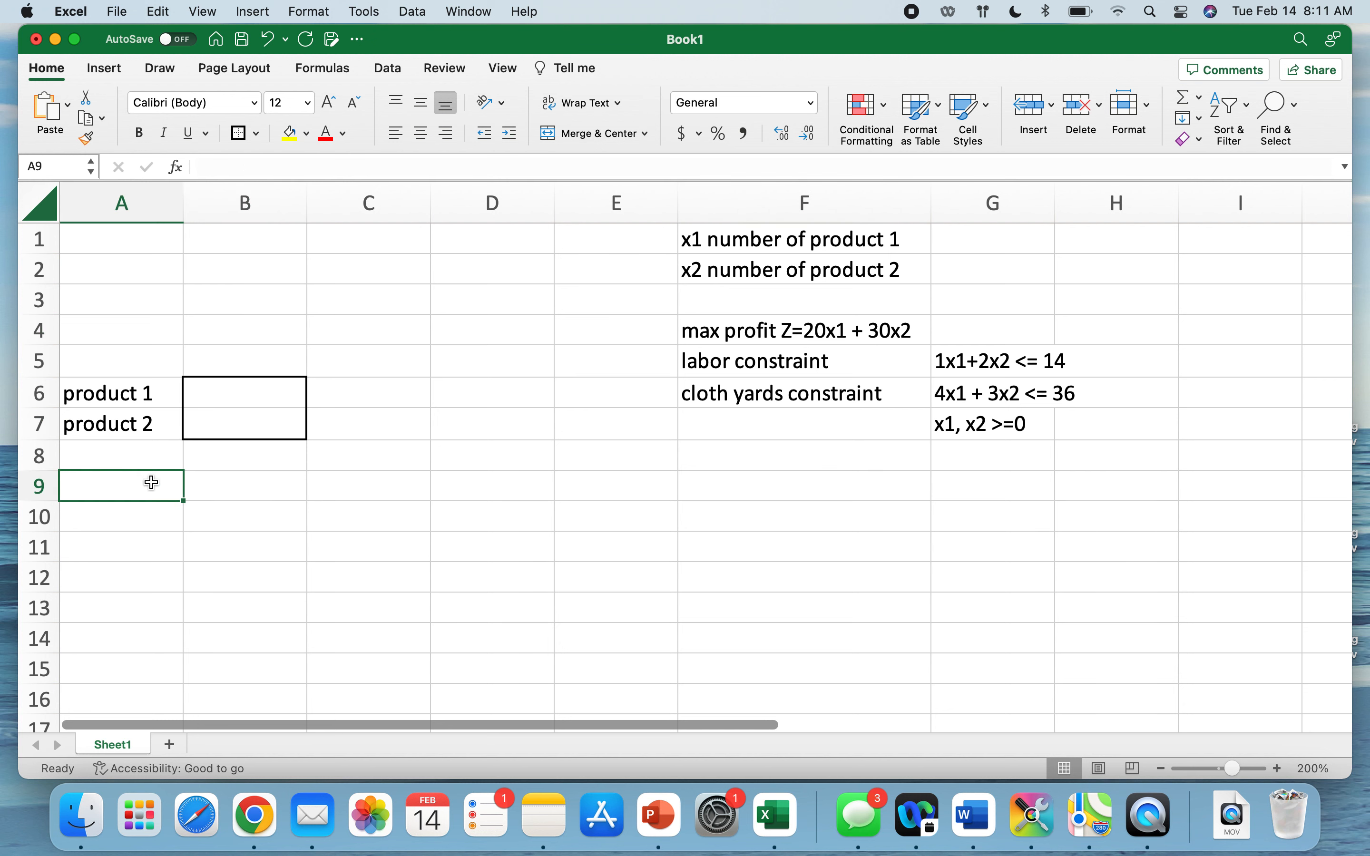
text(profit)
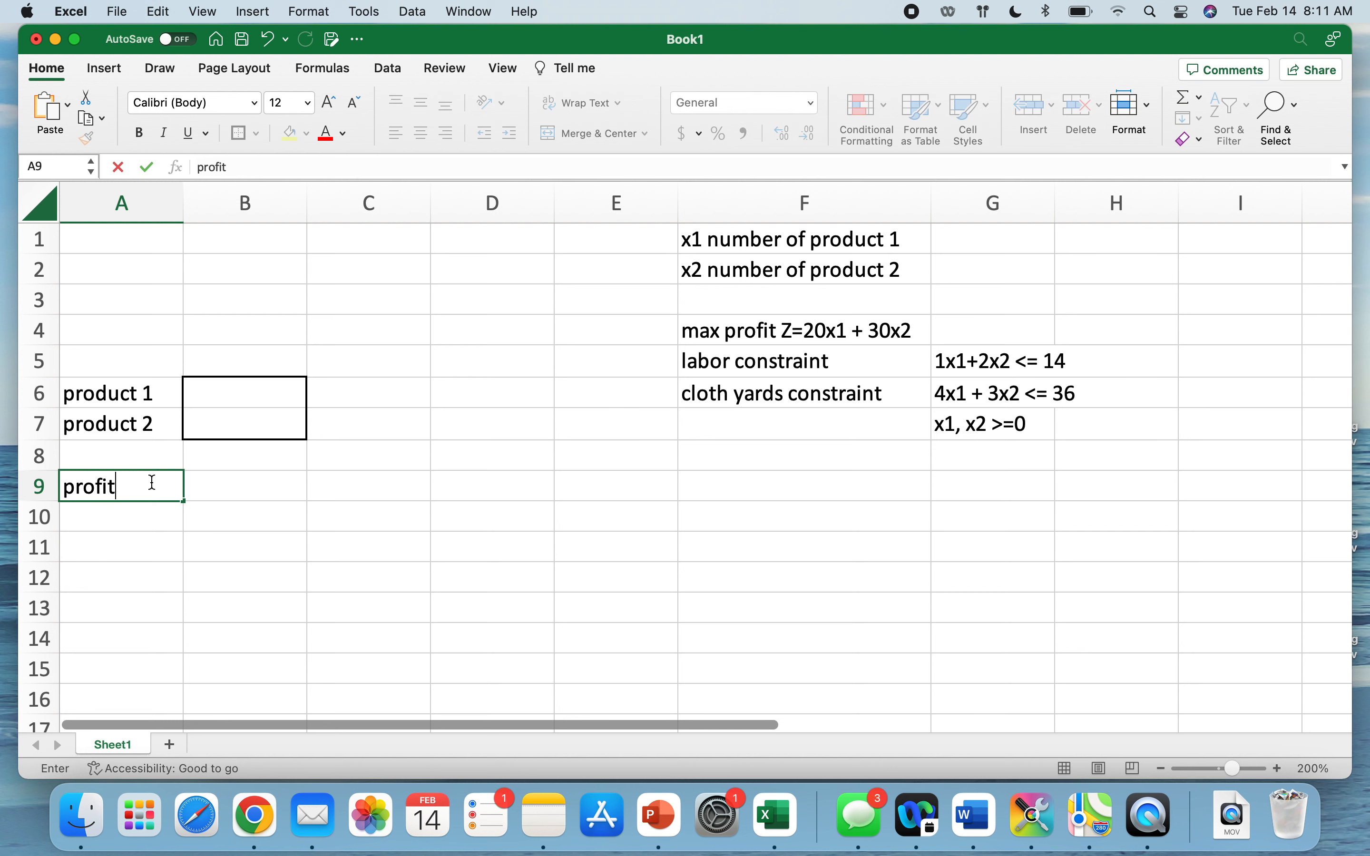
key(Tab)
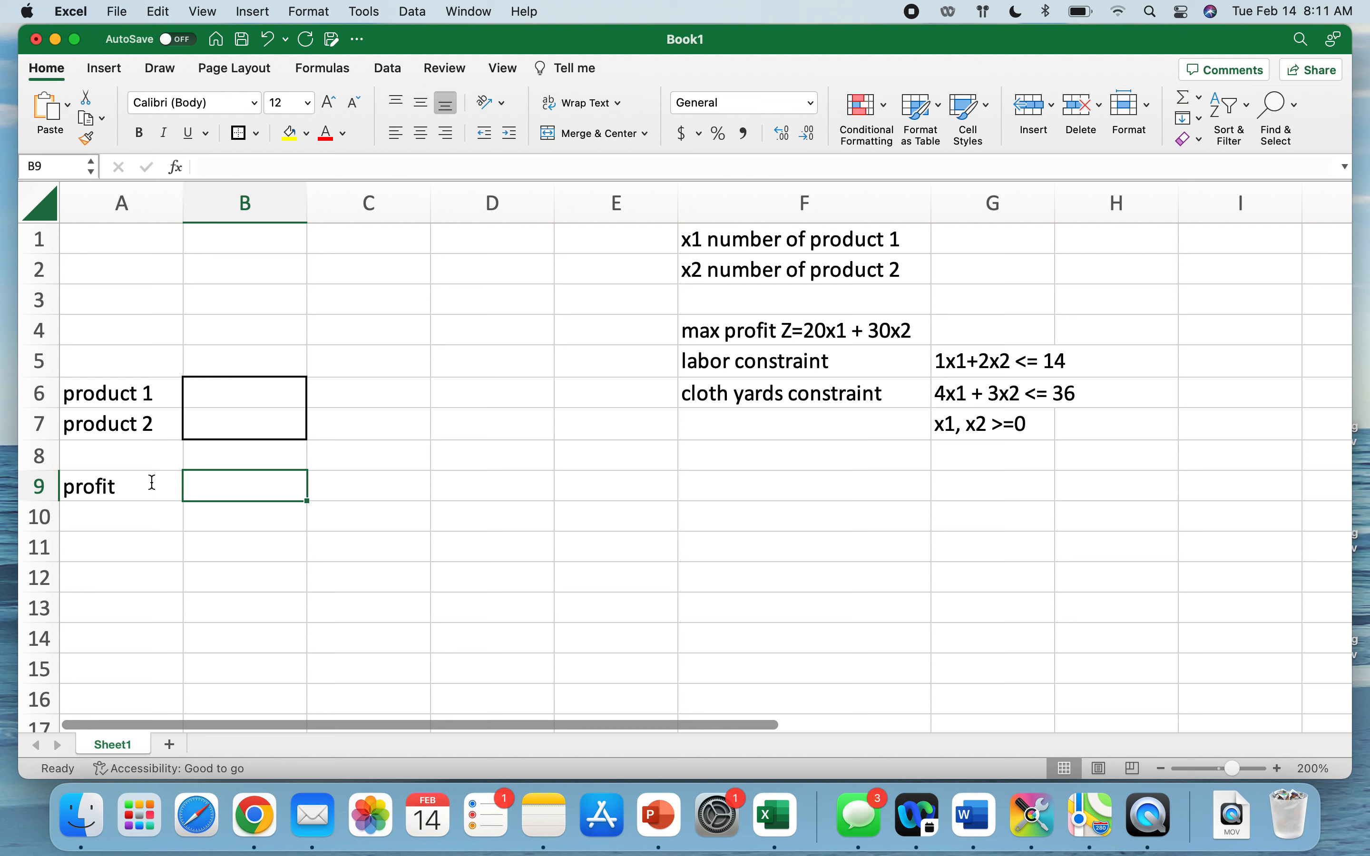
Step: Enter the profit formula =20*B6+30*B7 in cell B9
text(=20*)
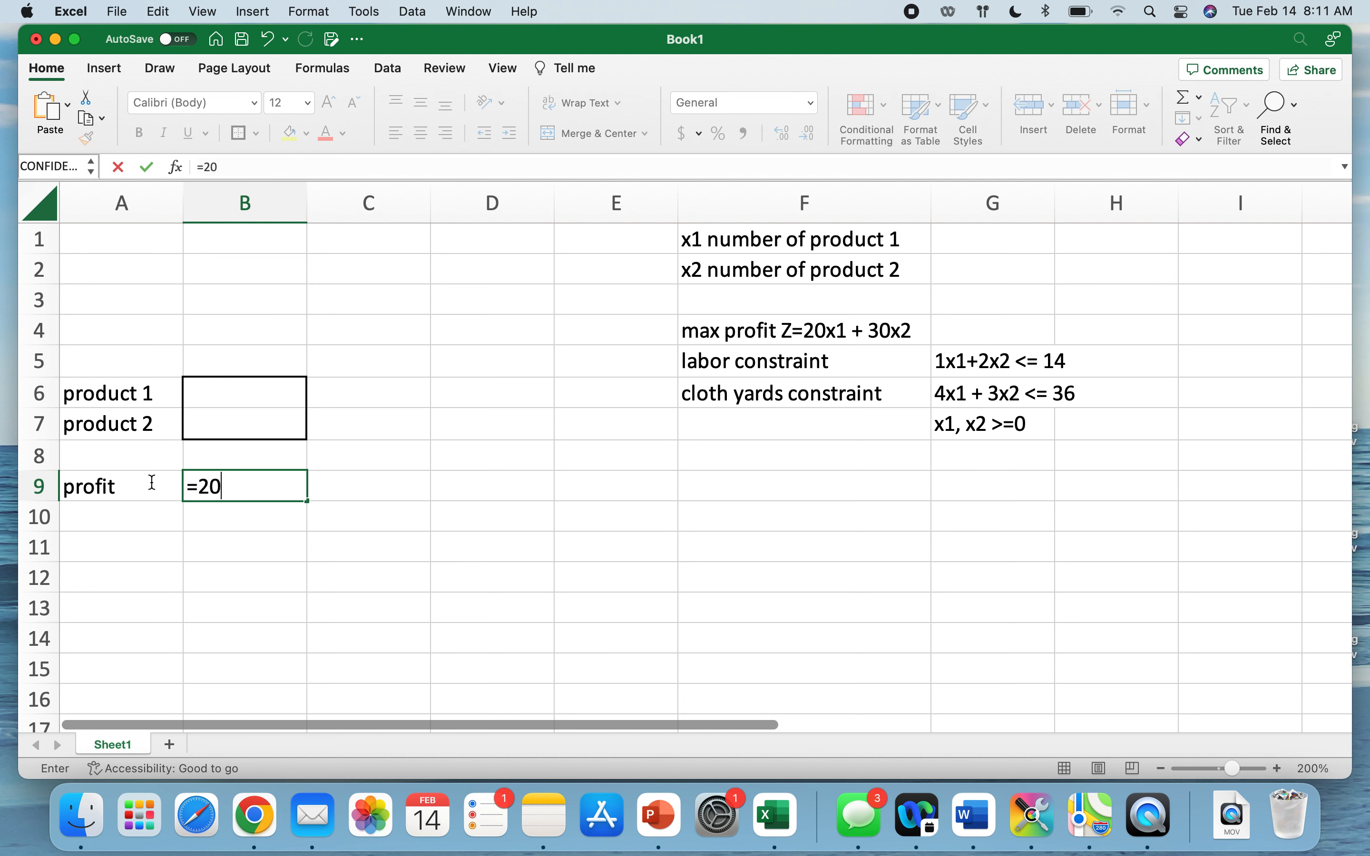
click(239, 390)
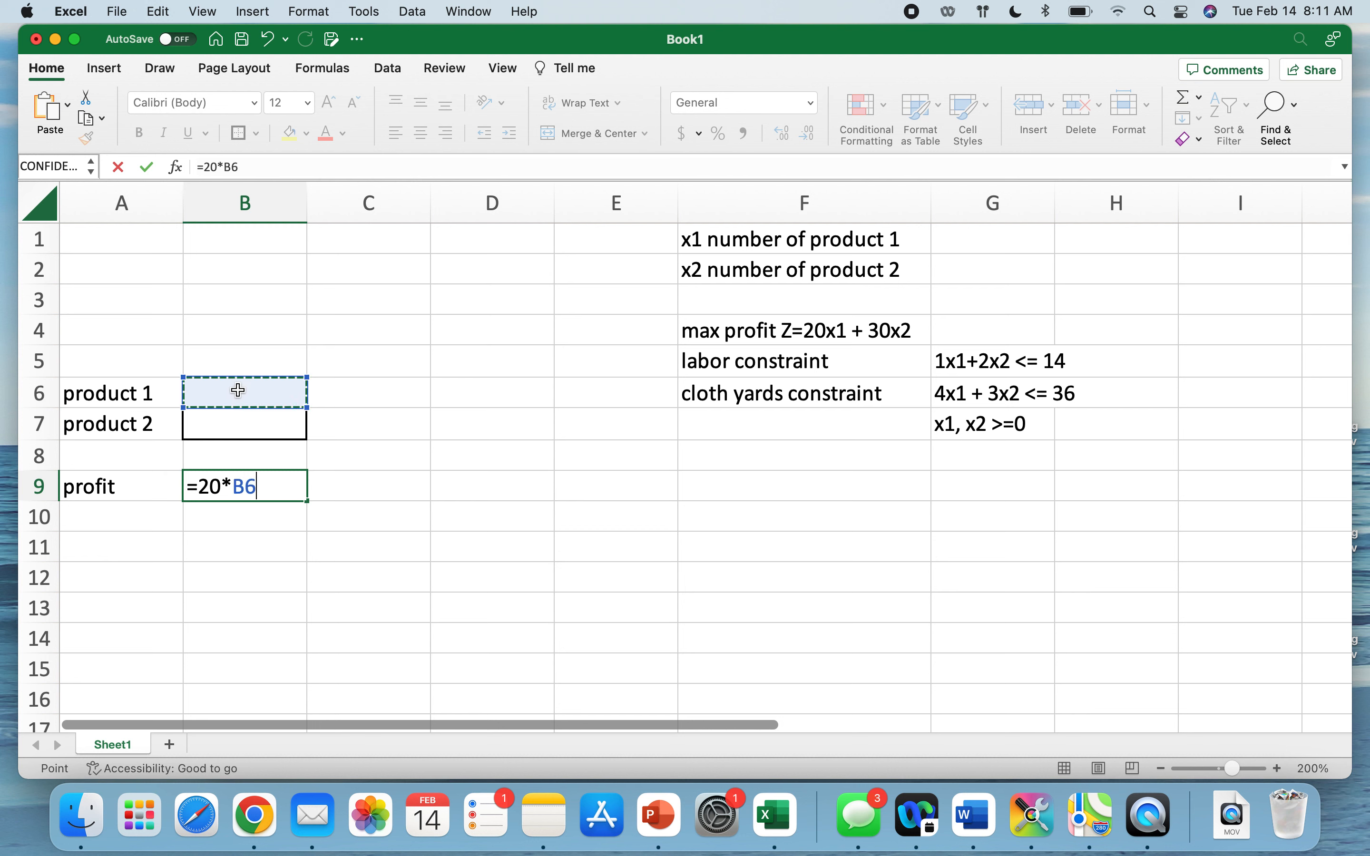
text(+)
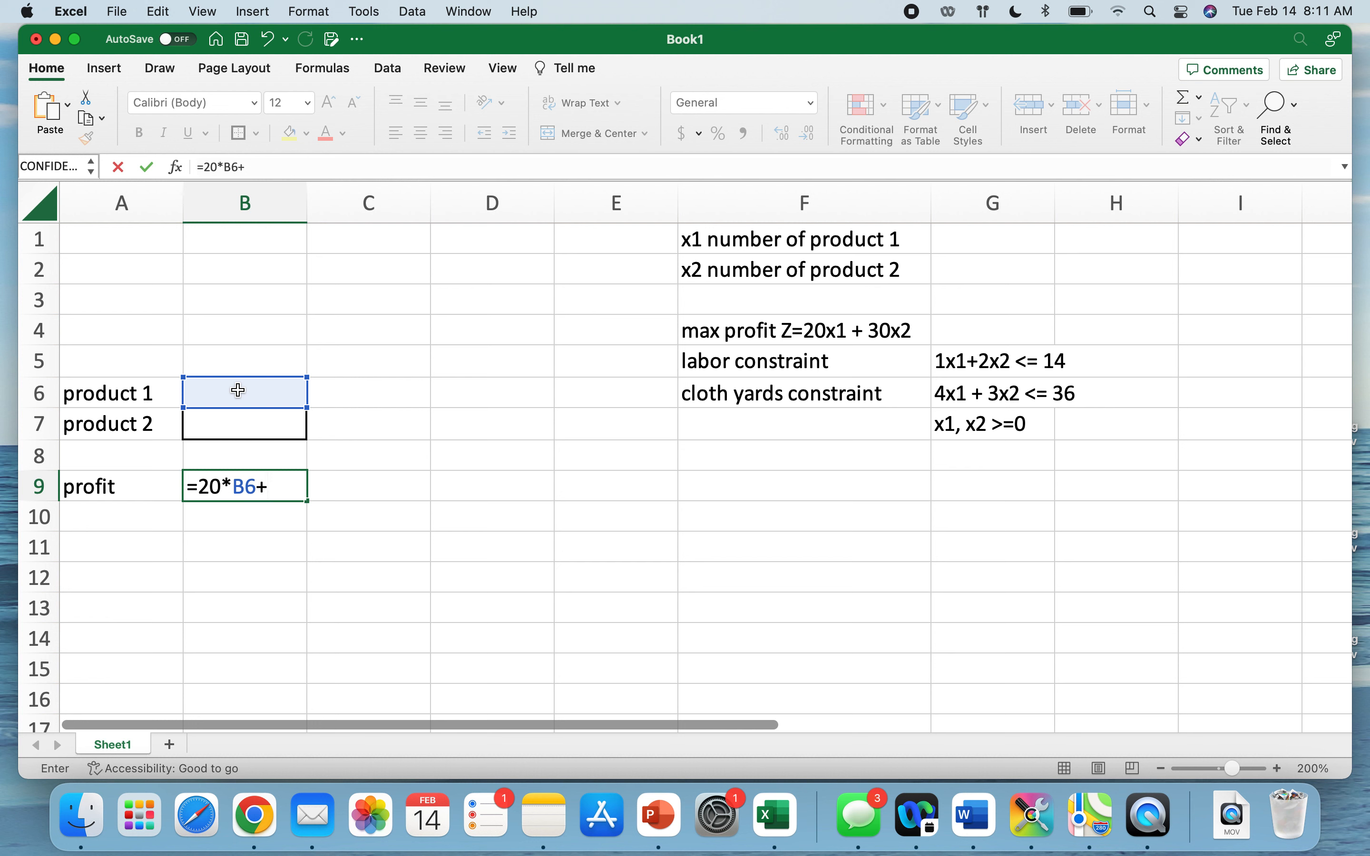
text(30*)
click(239, 422)
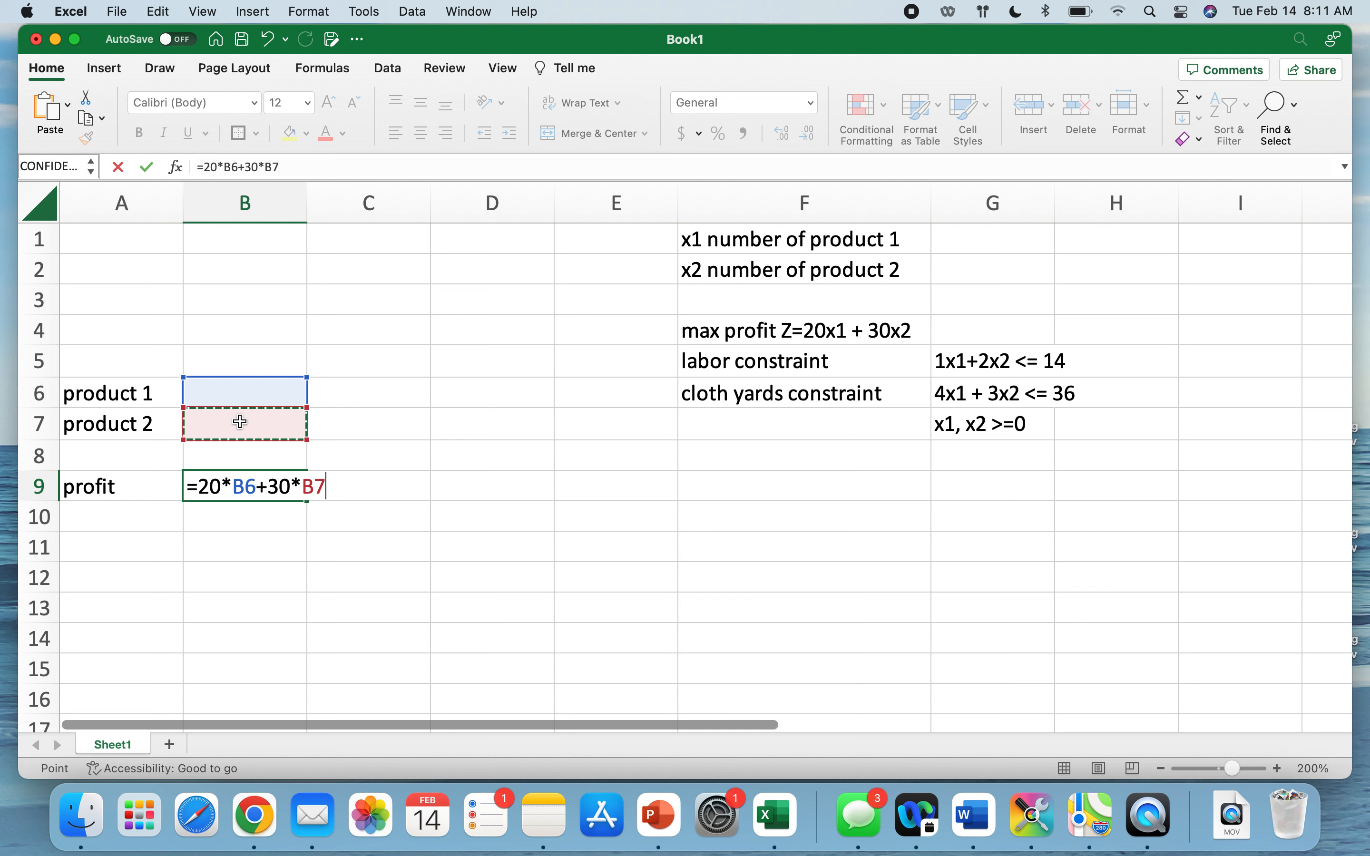
key(Return)
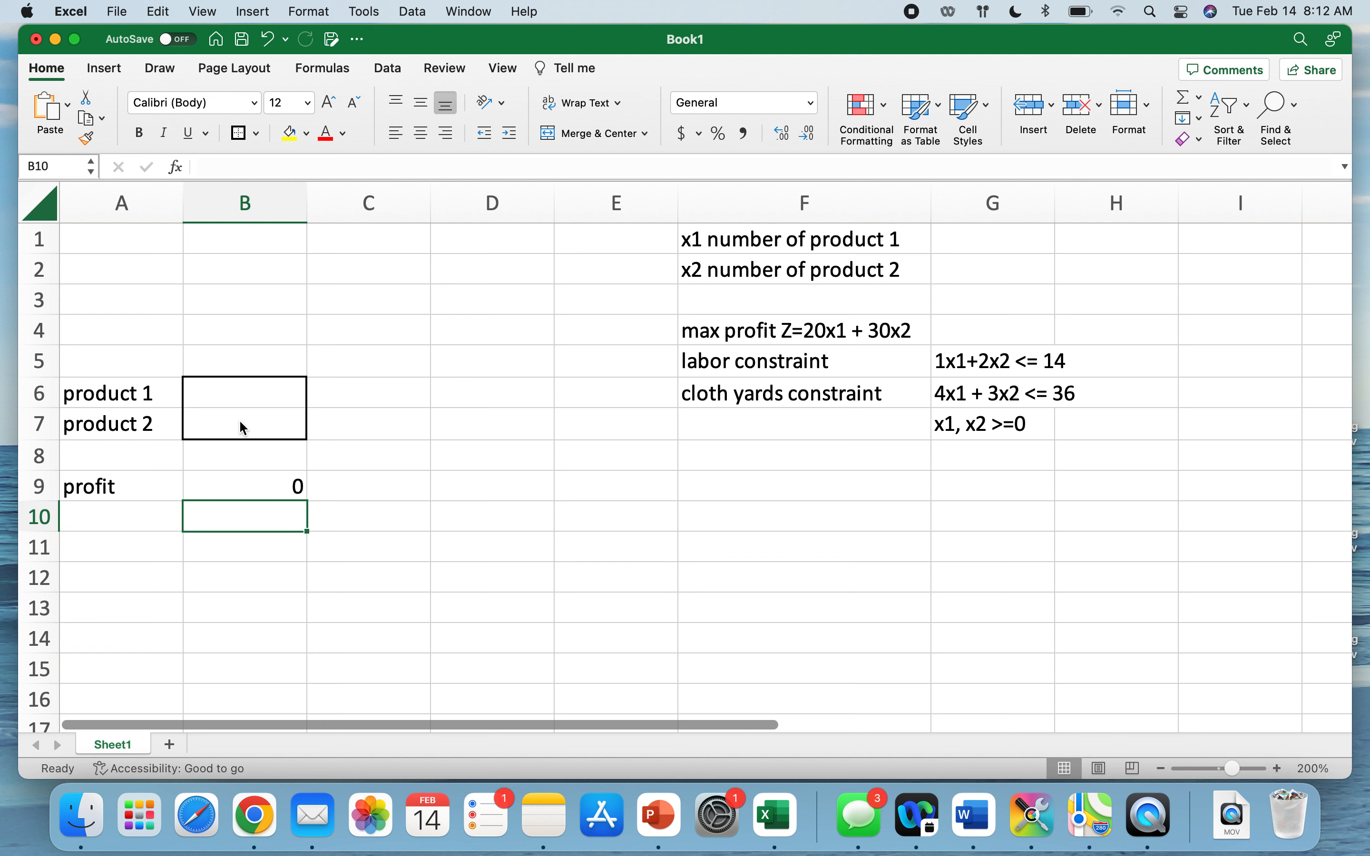
Step: Label cell A1 "labor" for the first constraint
key(Up)
key(Up)
key(Up)
key(Up)
key(Up)
key(Up)
key(Up)
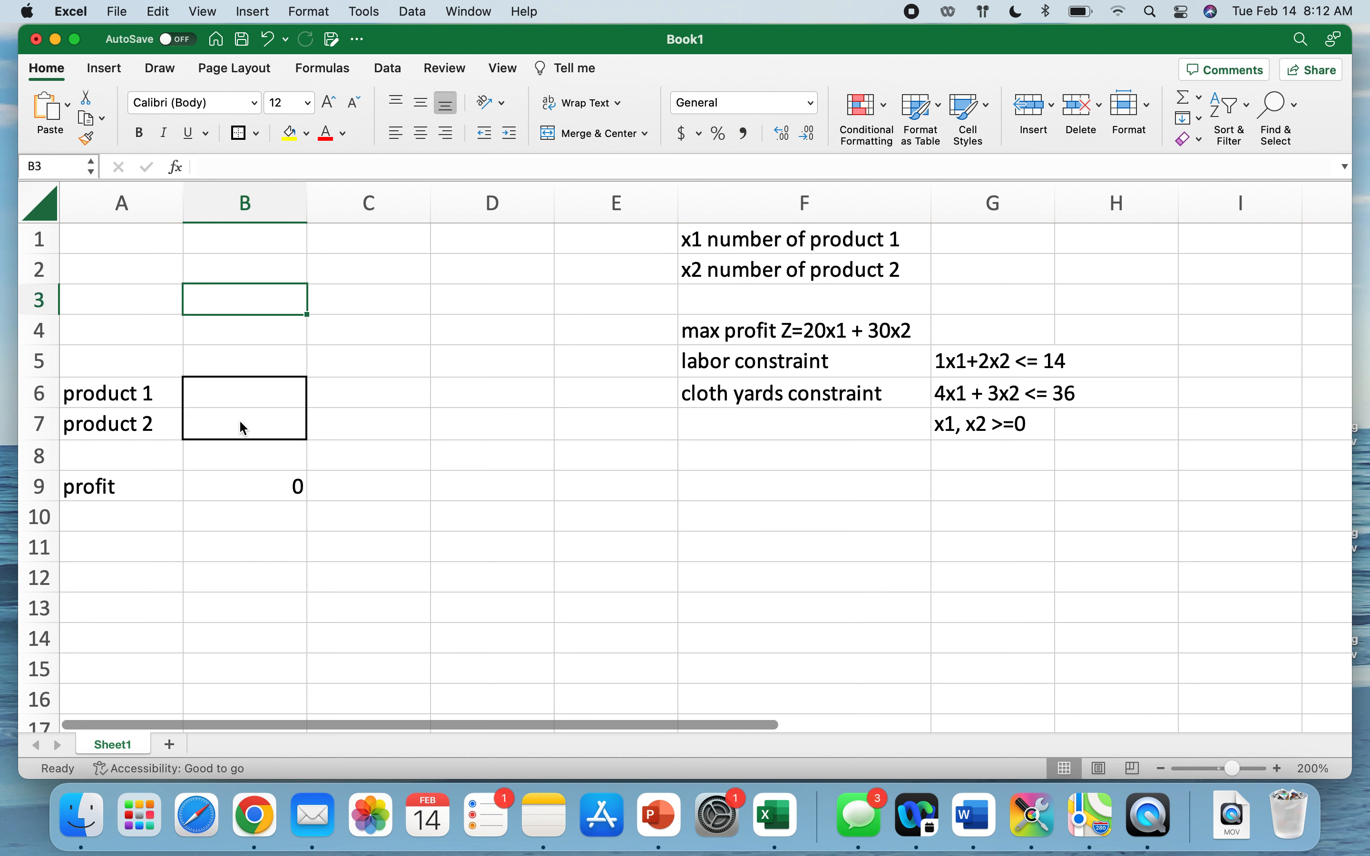
key(Up)
key(Up)
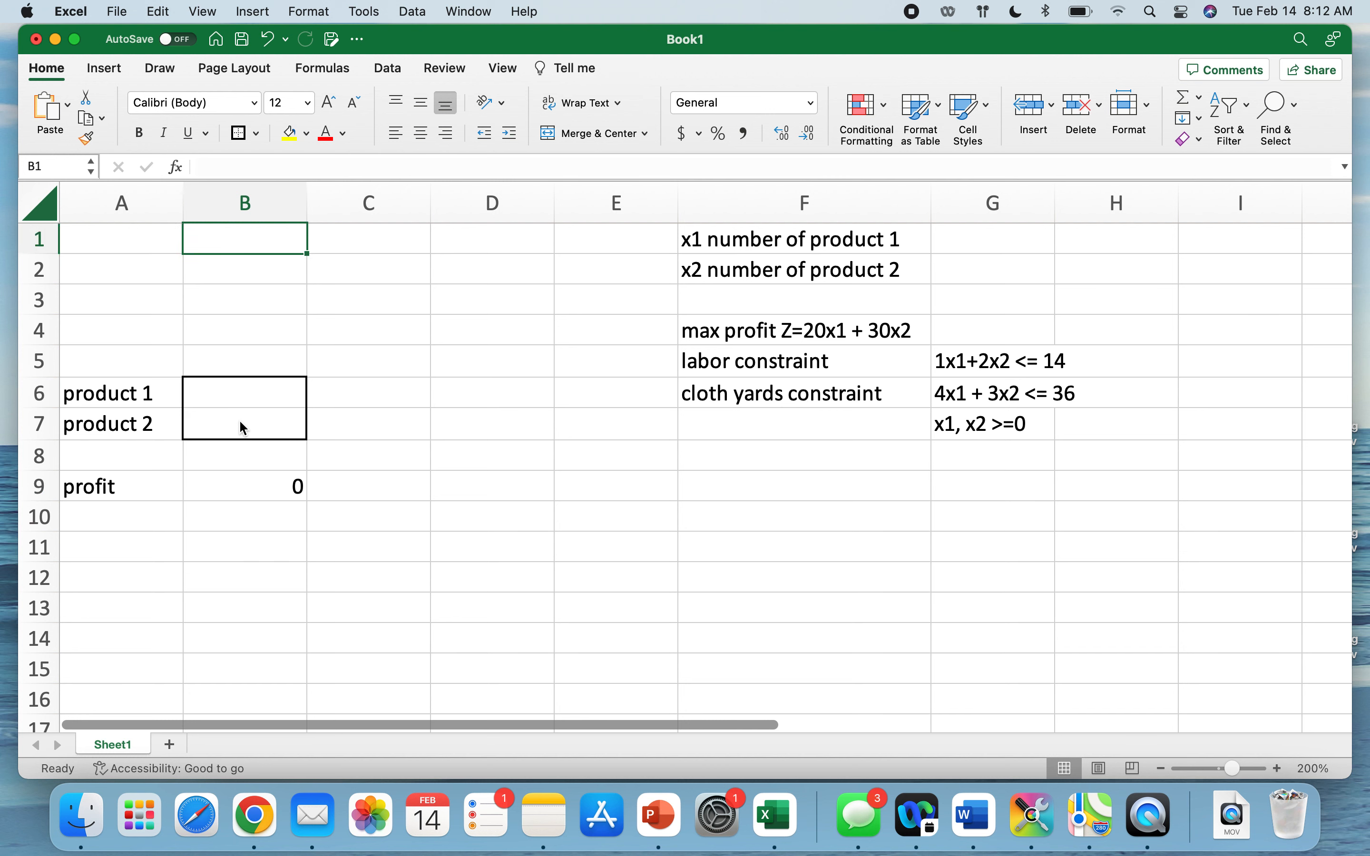
key(Left)
text(labor)
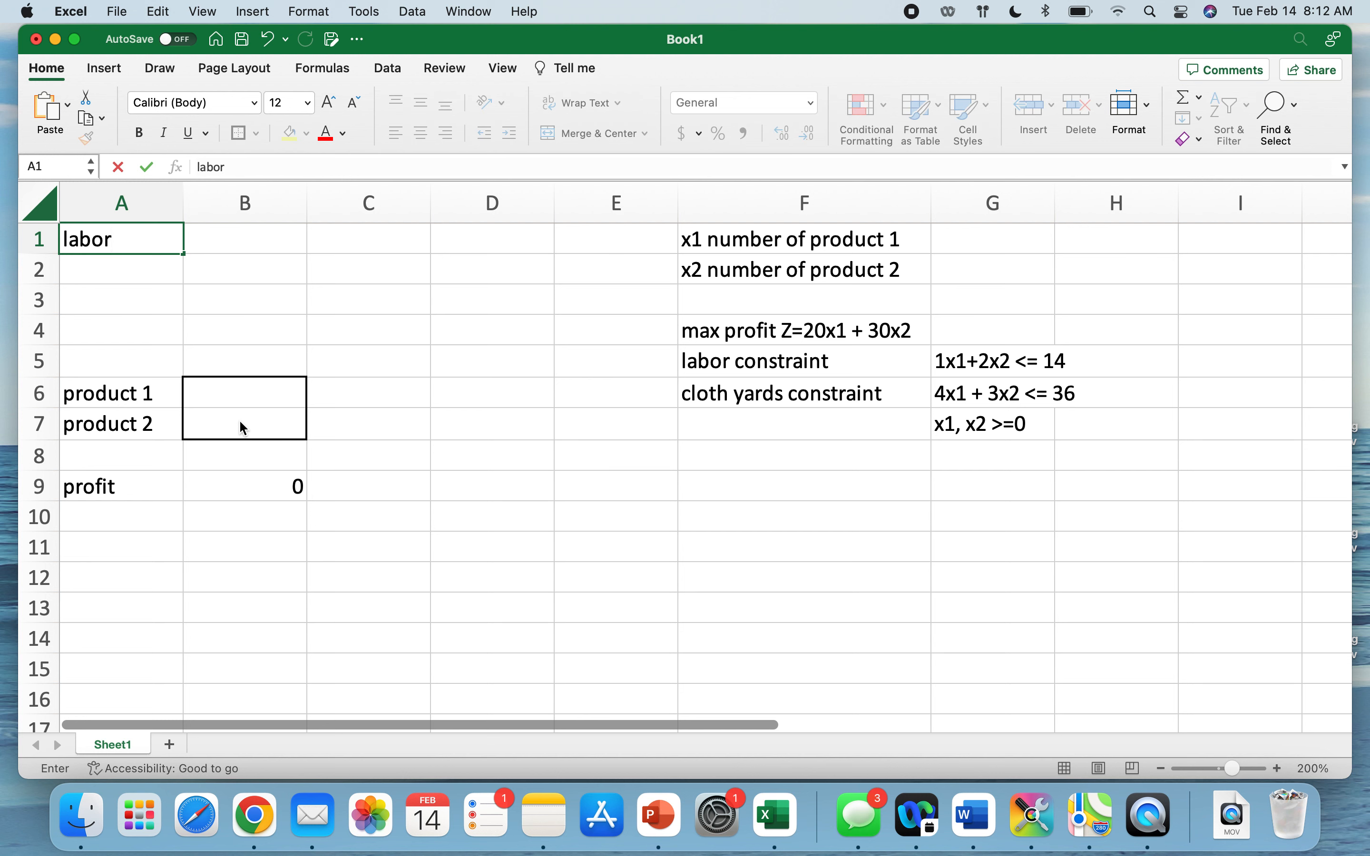
key(Tab)
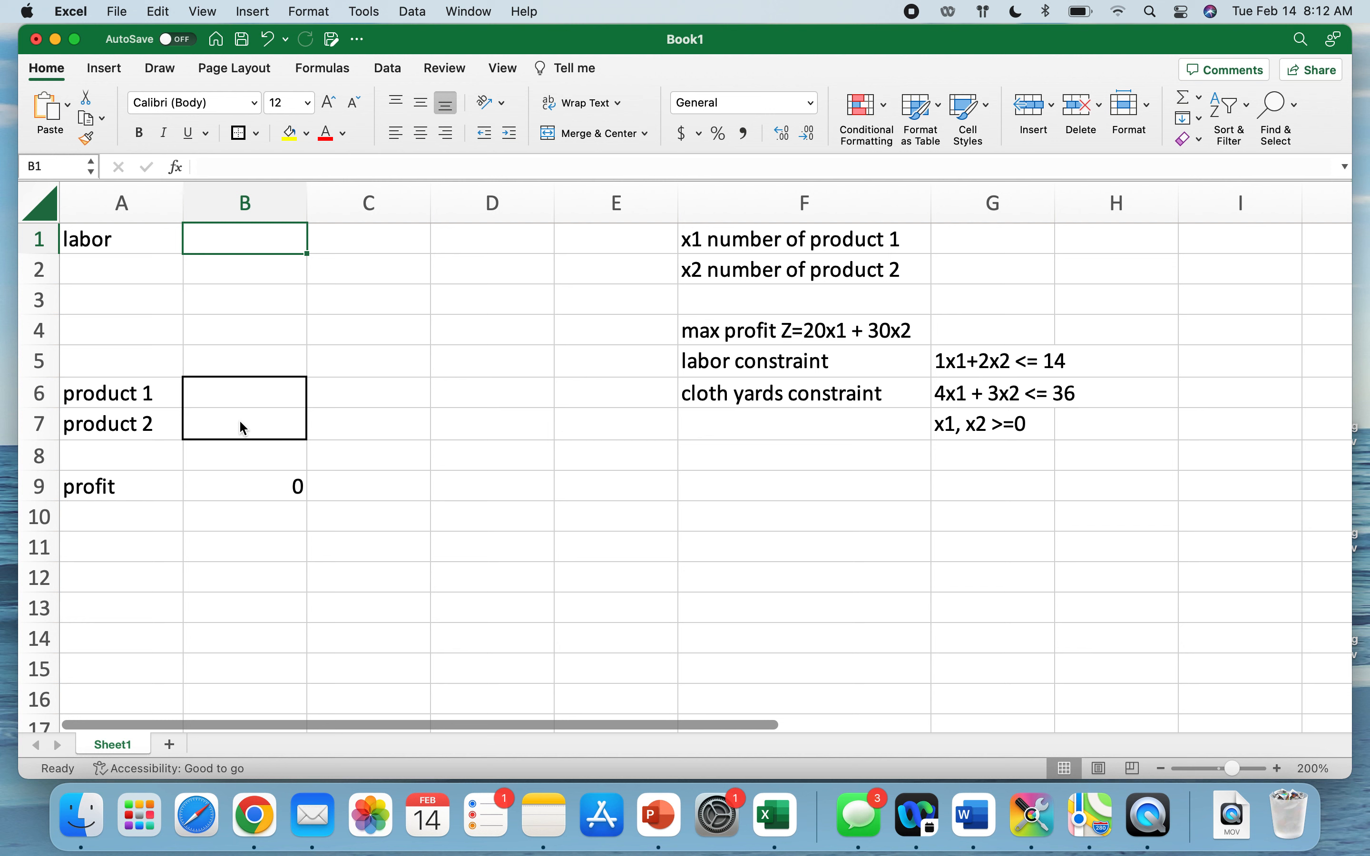
Step: Enter the labor constraint formula =1*B6+2*B7 in cell B1
text(=)
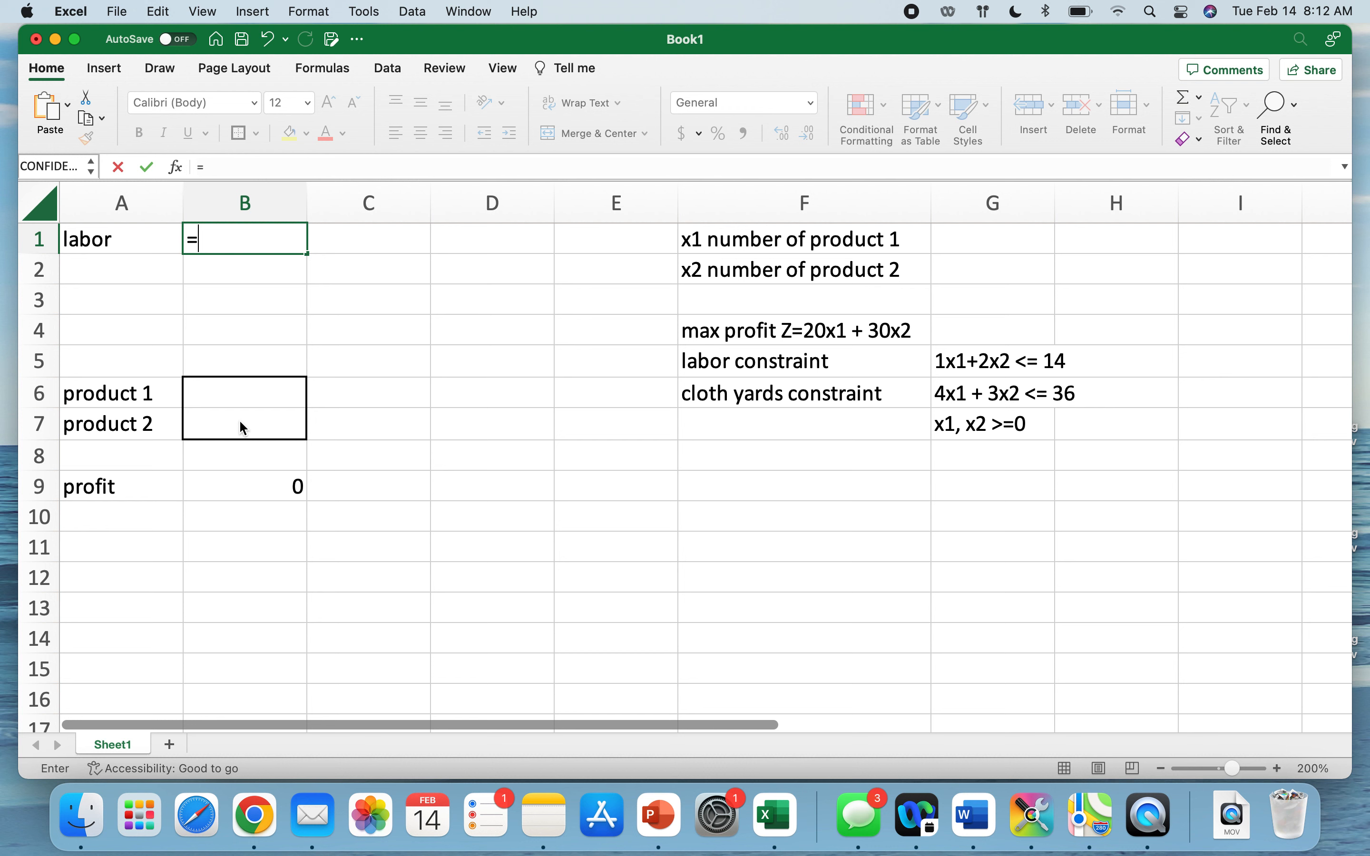
text(1*)
click(244, 396)
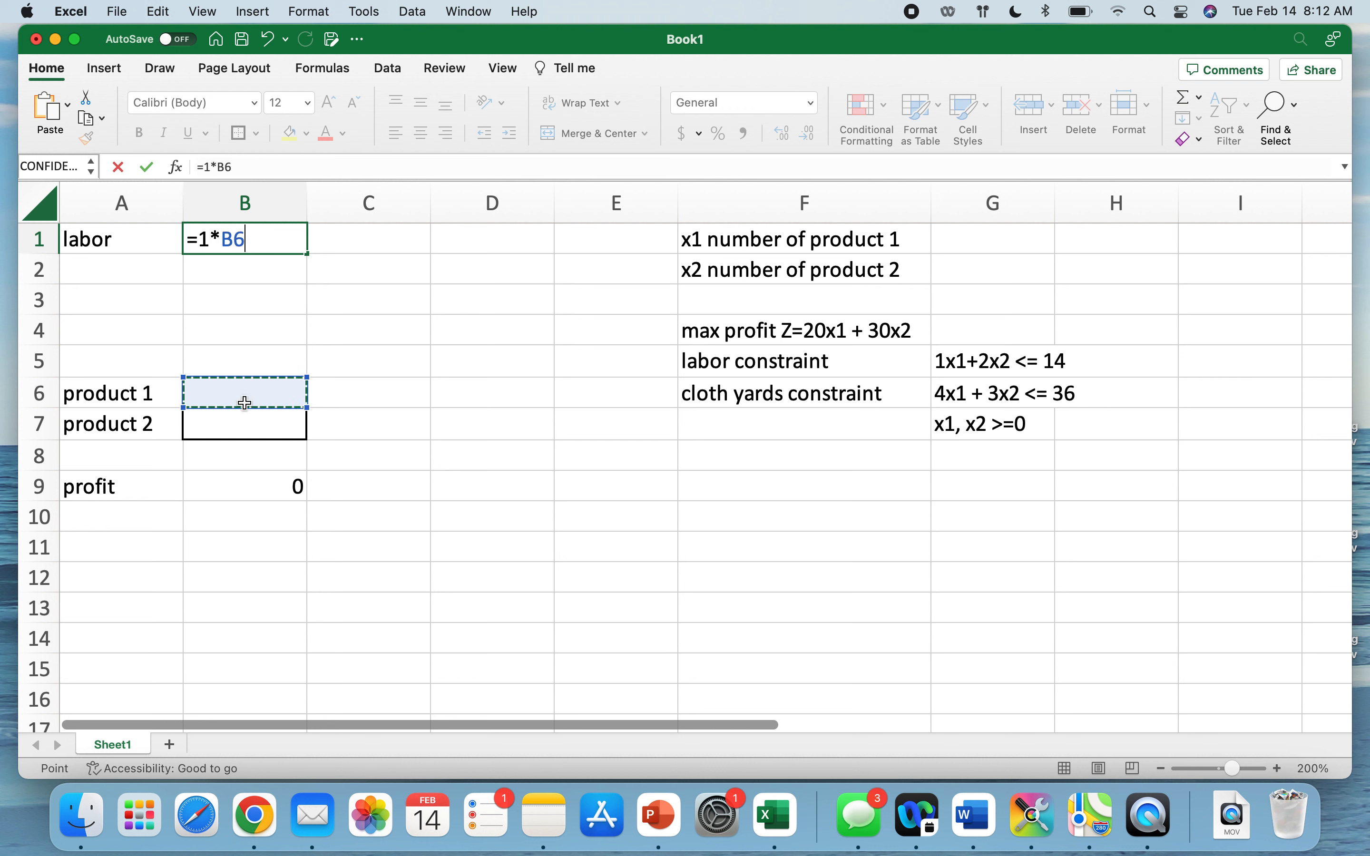
text(+)
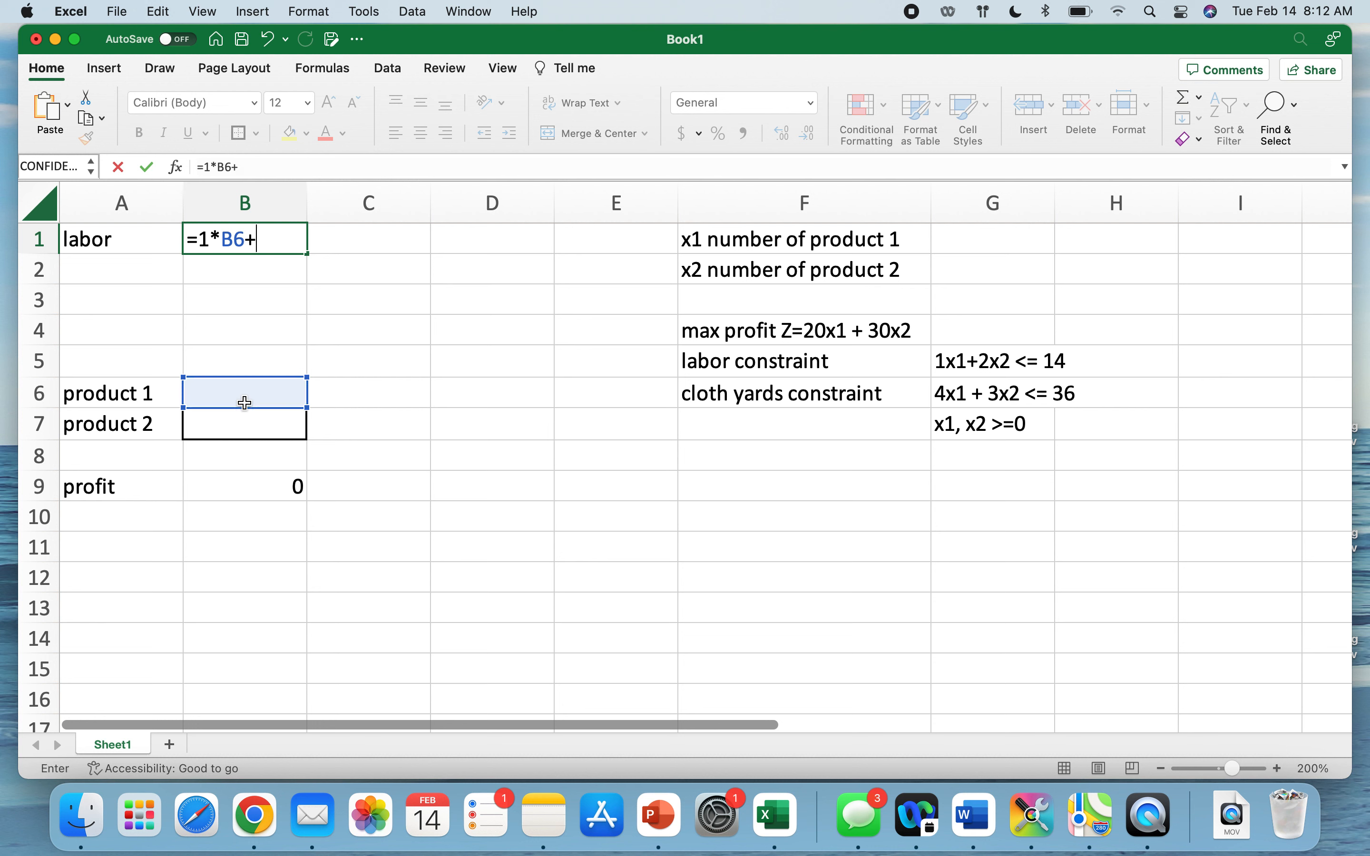
text(2*)
click(244, 422)
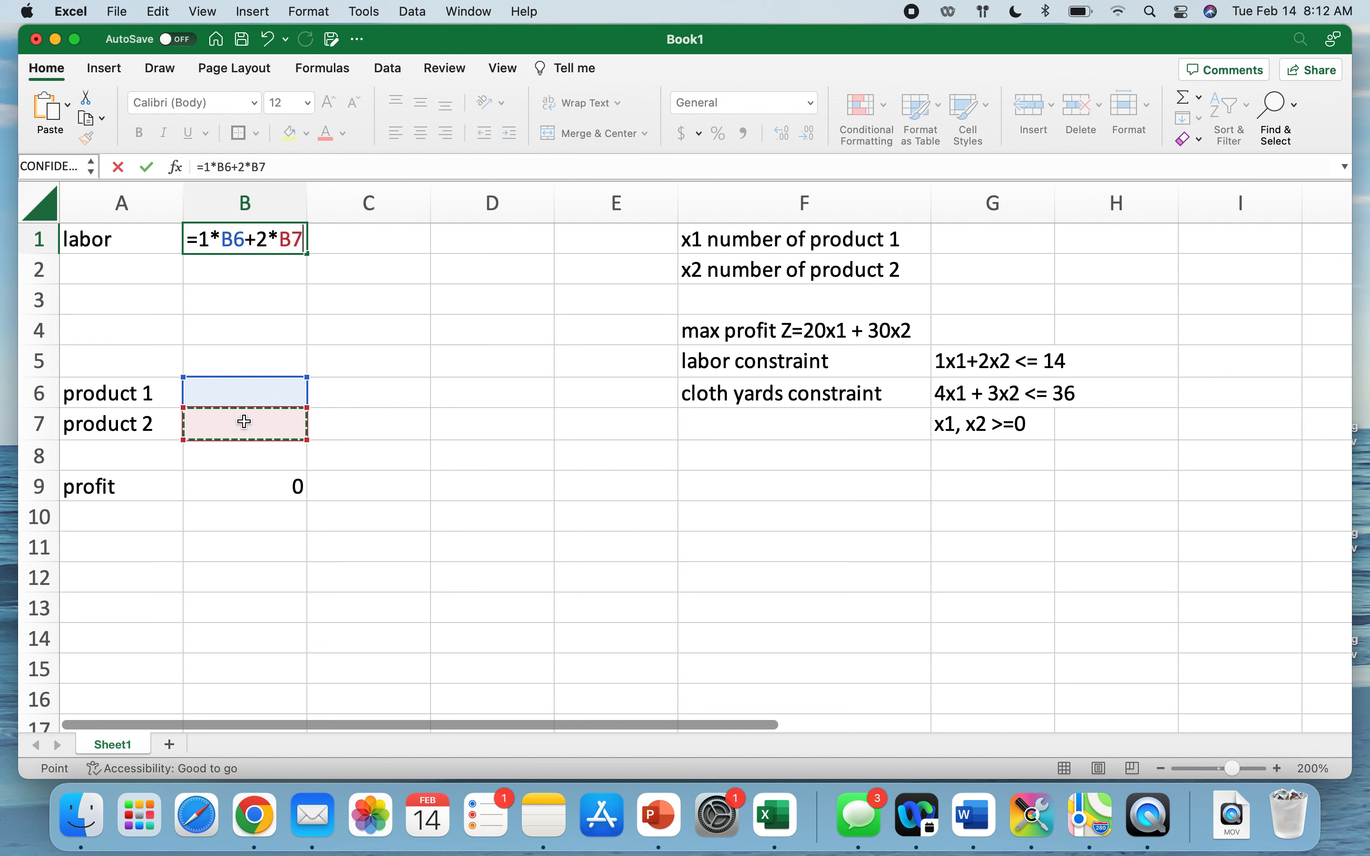
key(Return)
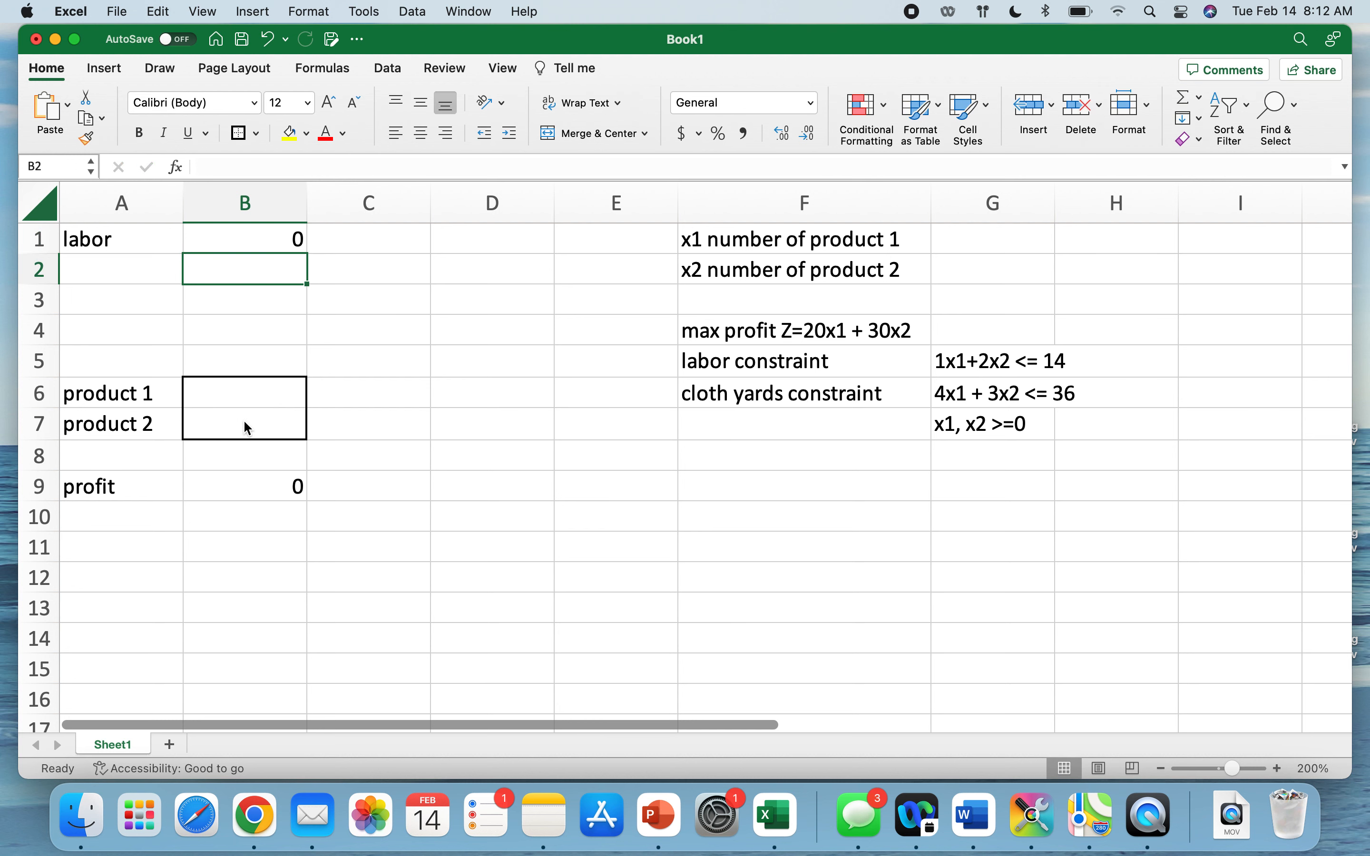
Step: Enter the labor limit of 14 in cell C1
key(Up)
key(Right)
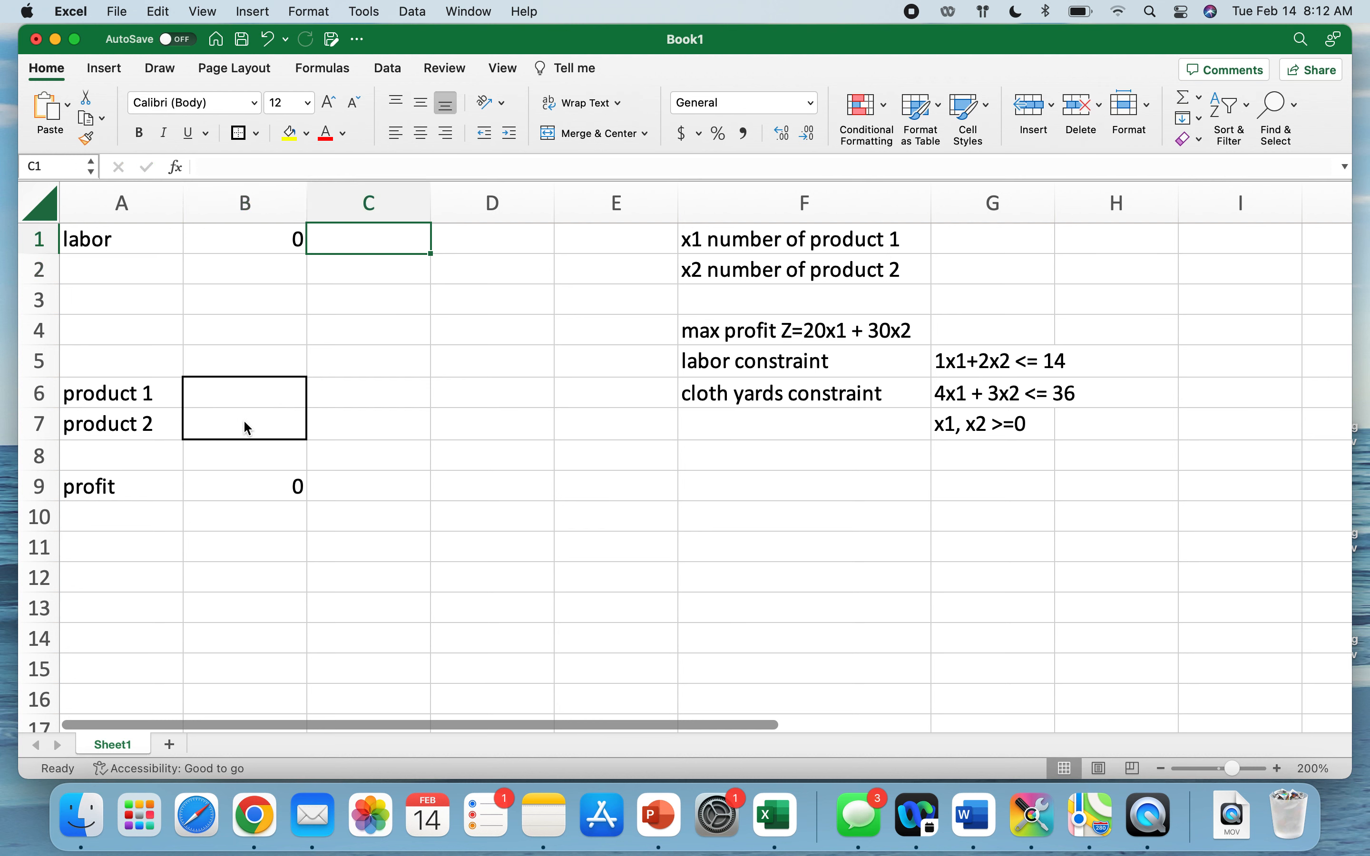
text(14)
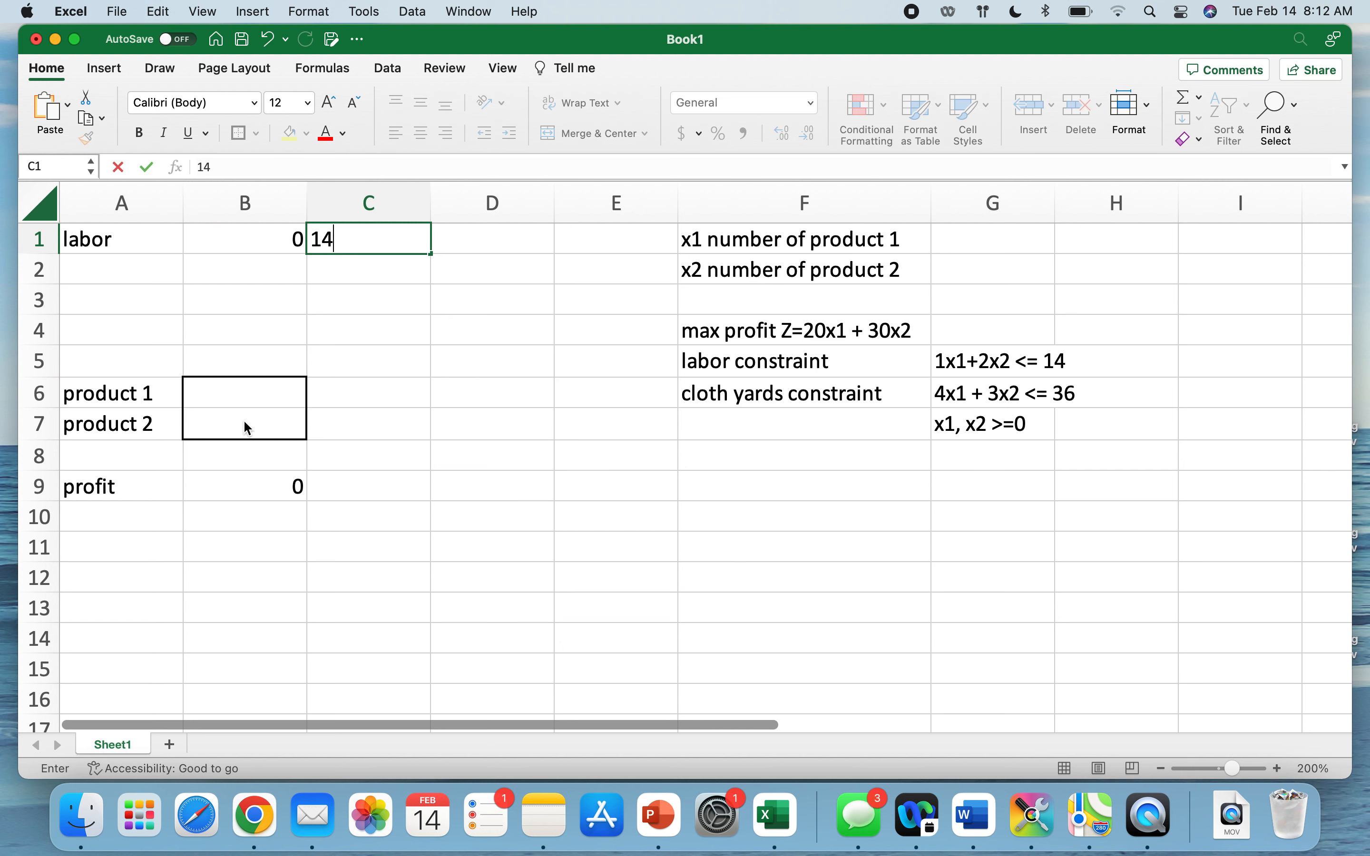
key(Return)
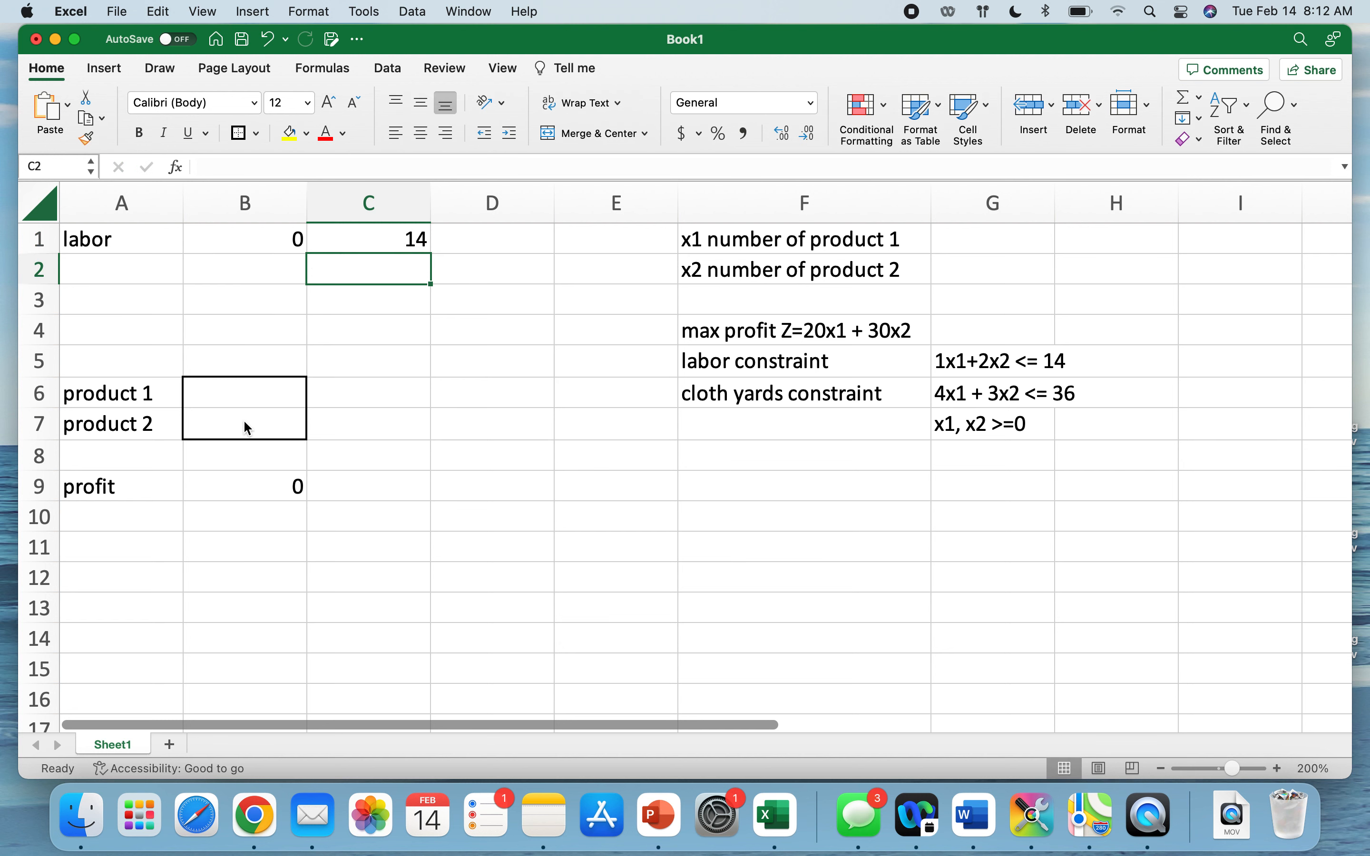
Step: Label cell A2 "cloth yards" for the second constraint
key(Down)
key(Left)
key(Up)
key(Left)
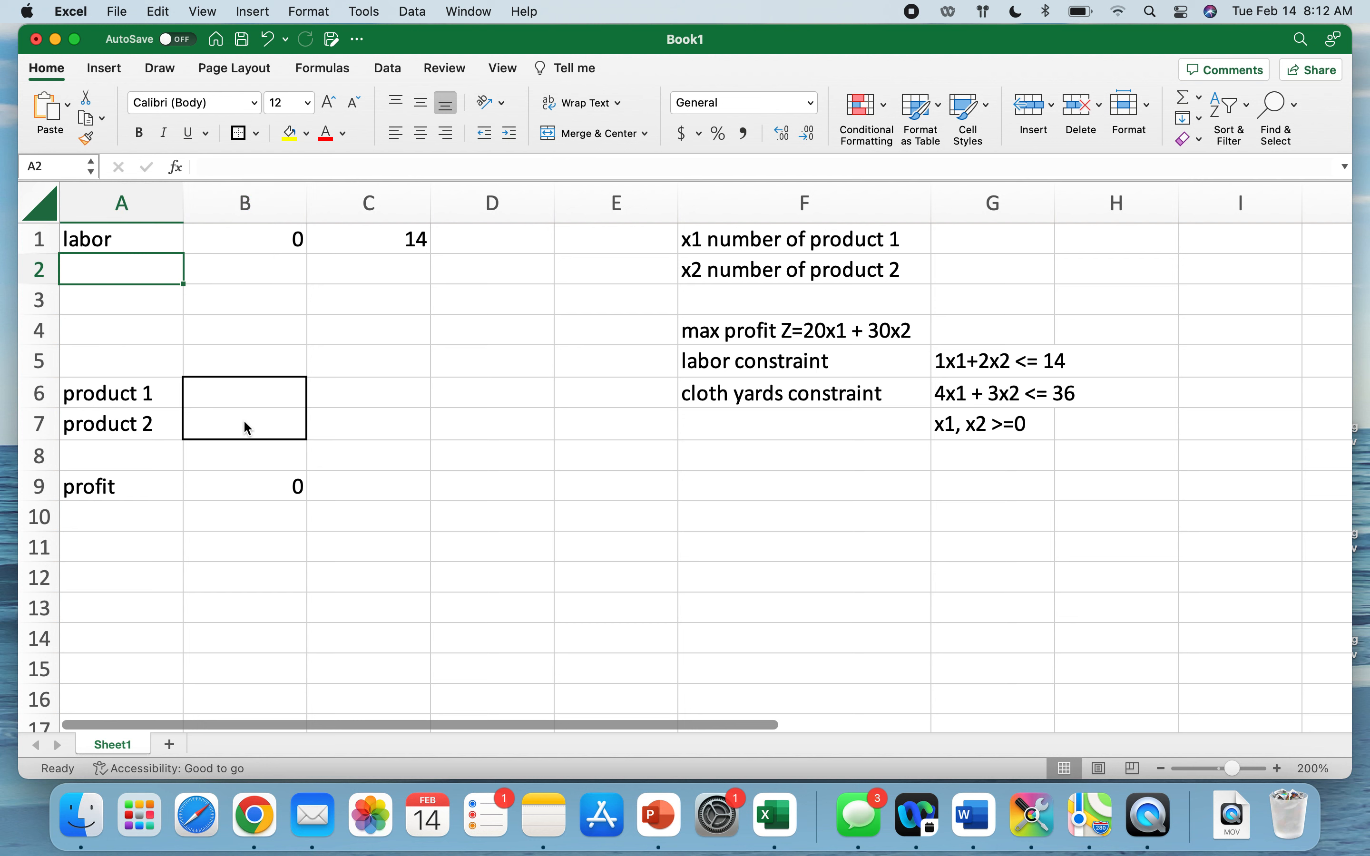
text(cloth )
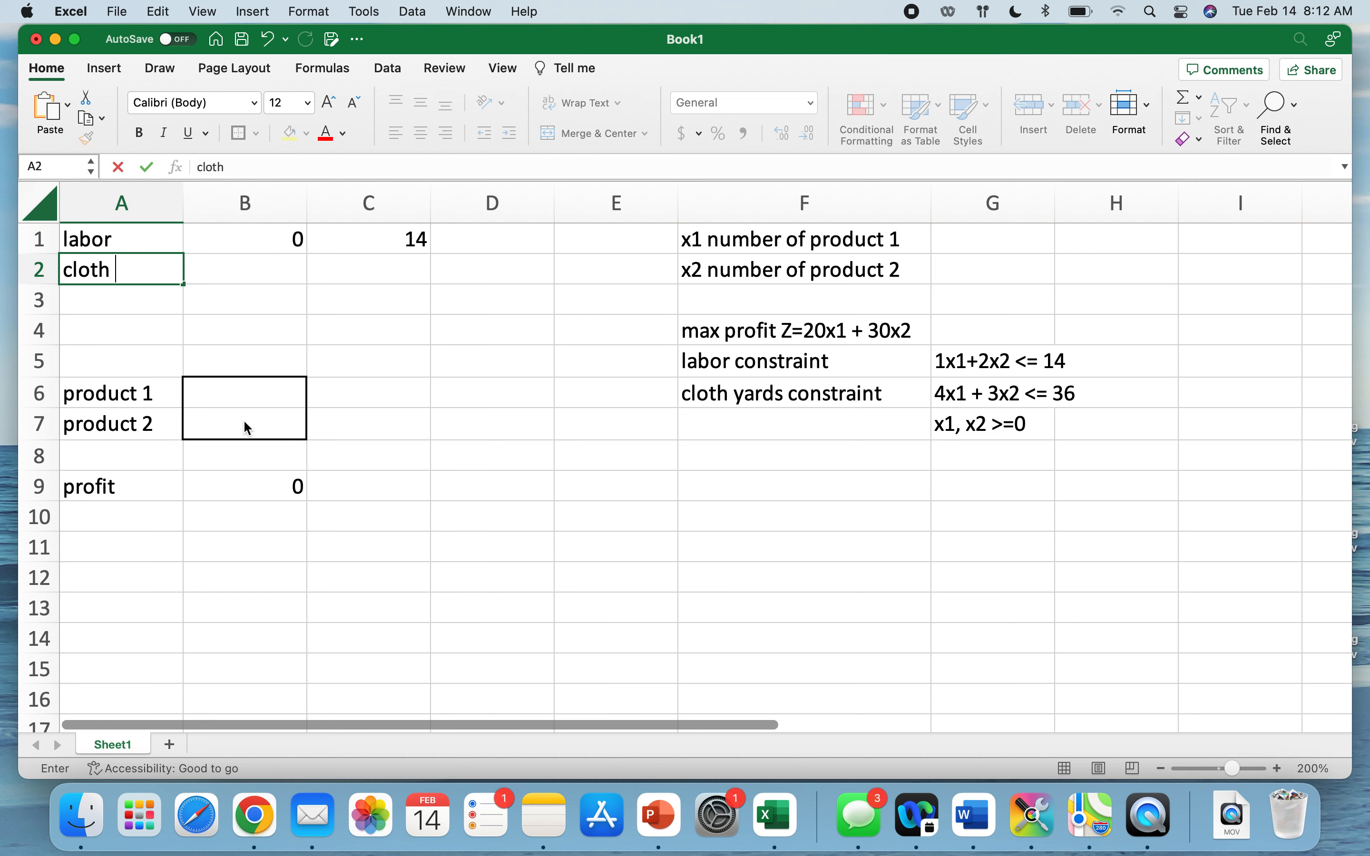
text(yards)
key(Tab)
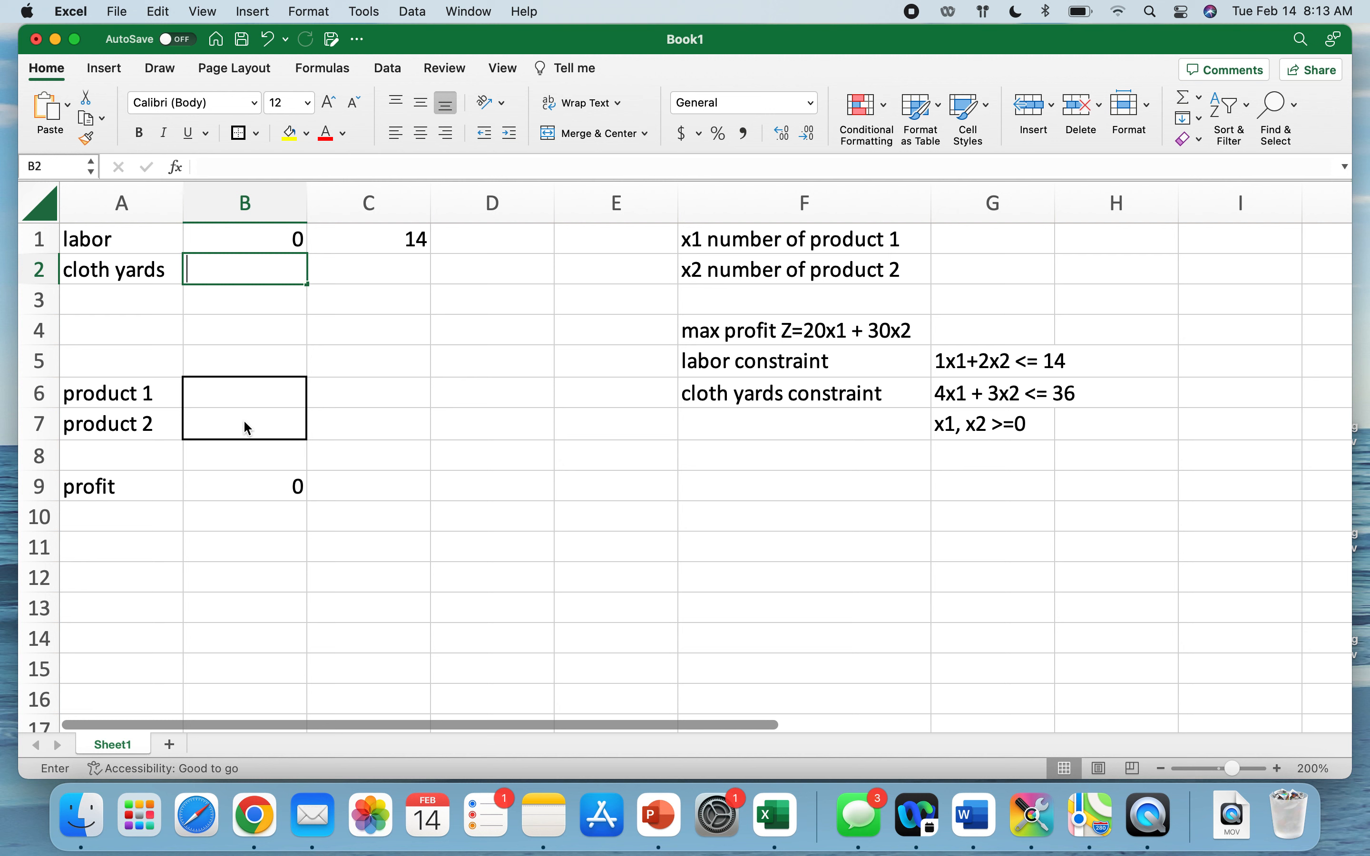
Step: Enter the cloth yards constraint formula =4*B6+3*B7 in cell B2
text(=4)
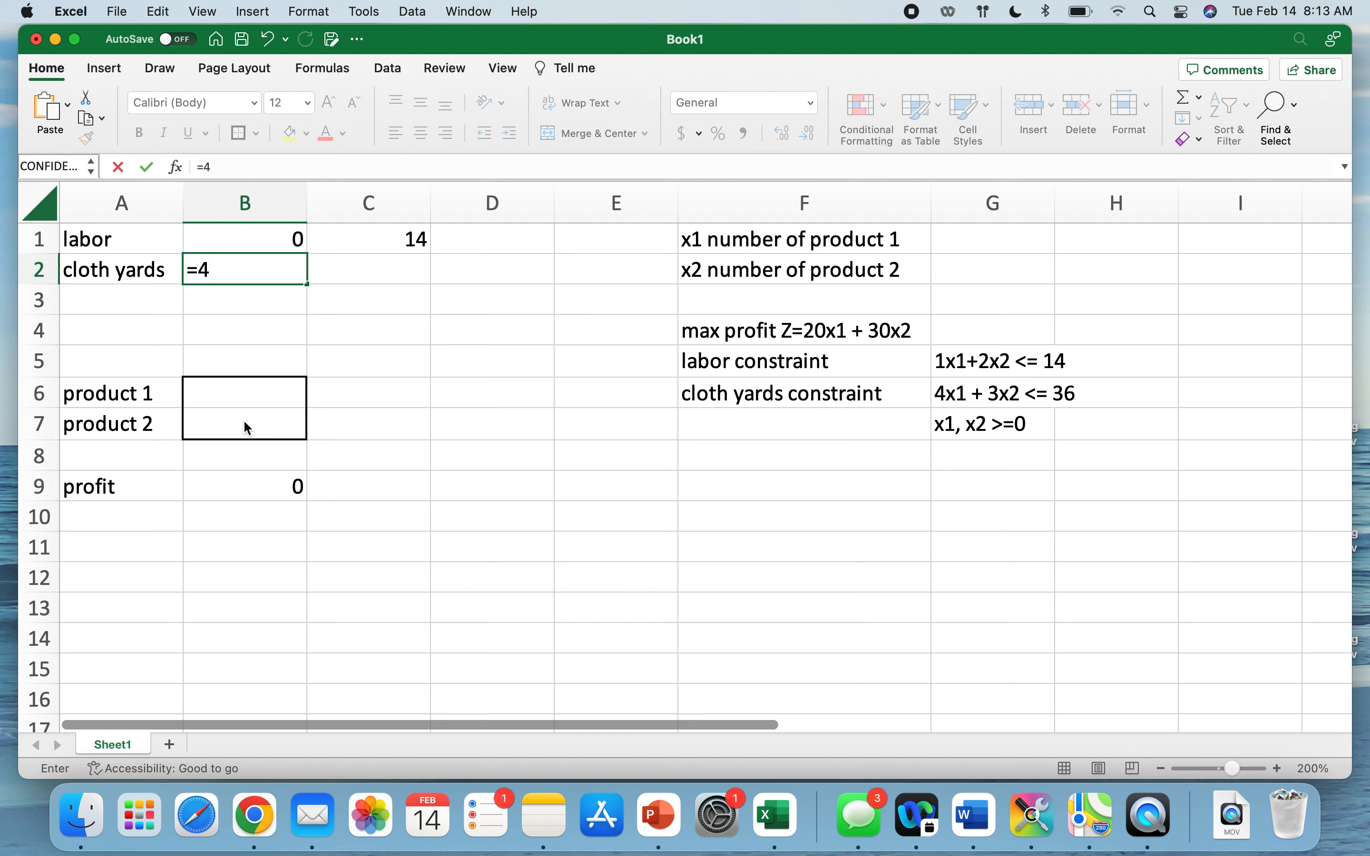
text(*)
text(x1)
key(BackSpace)
key(BackSpace)
click(251, 398)
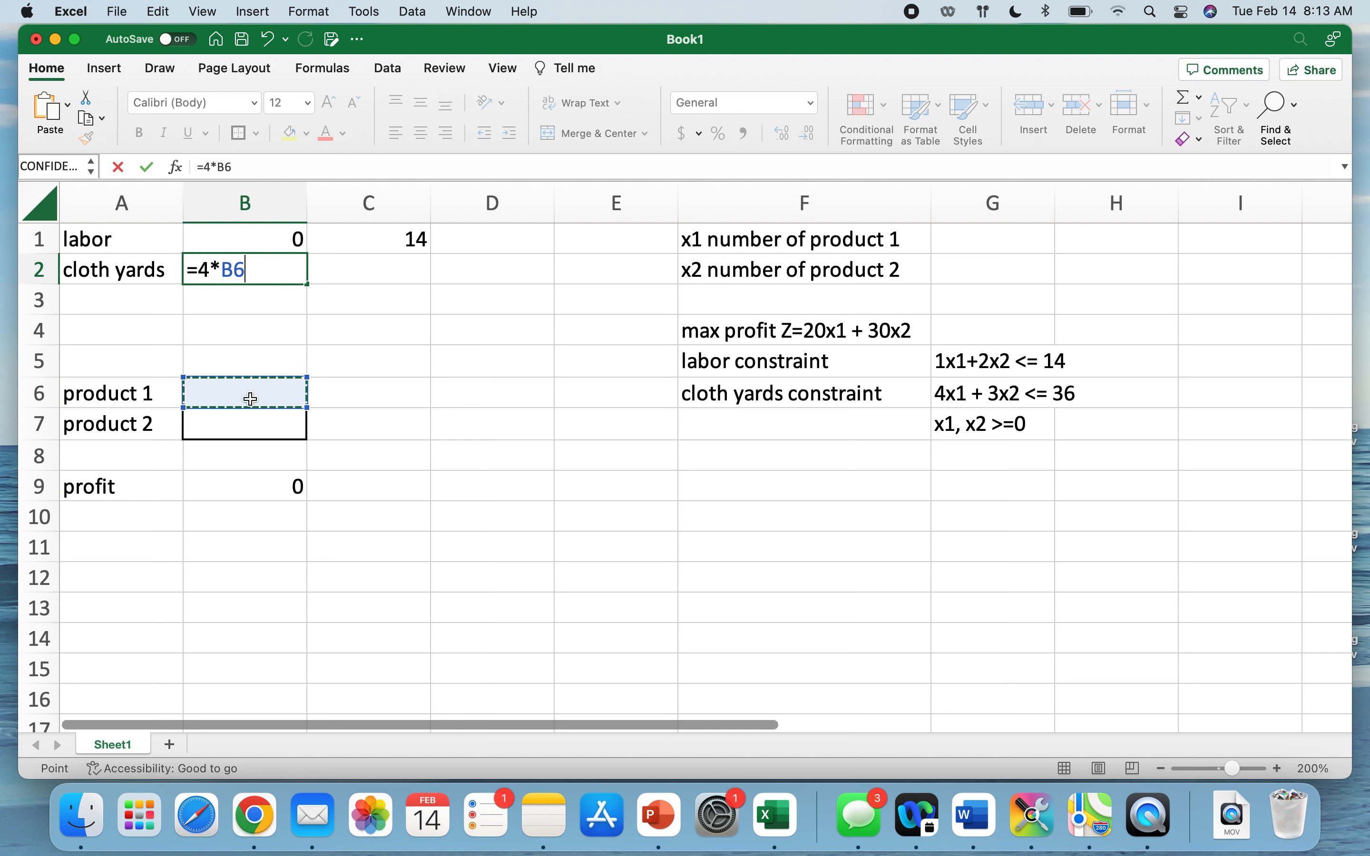
text(+)
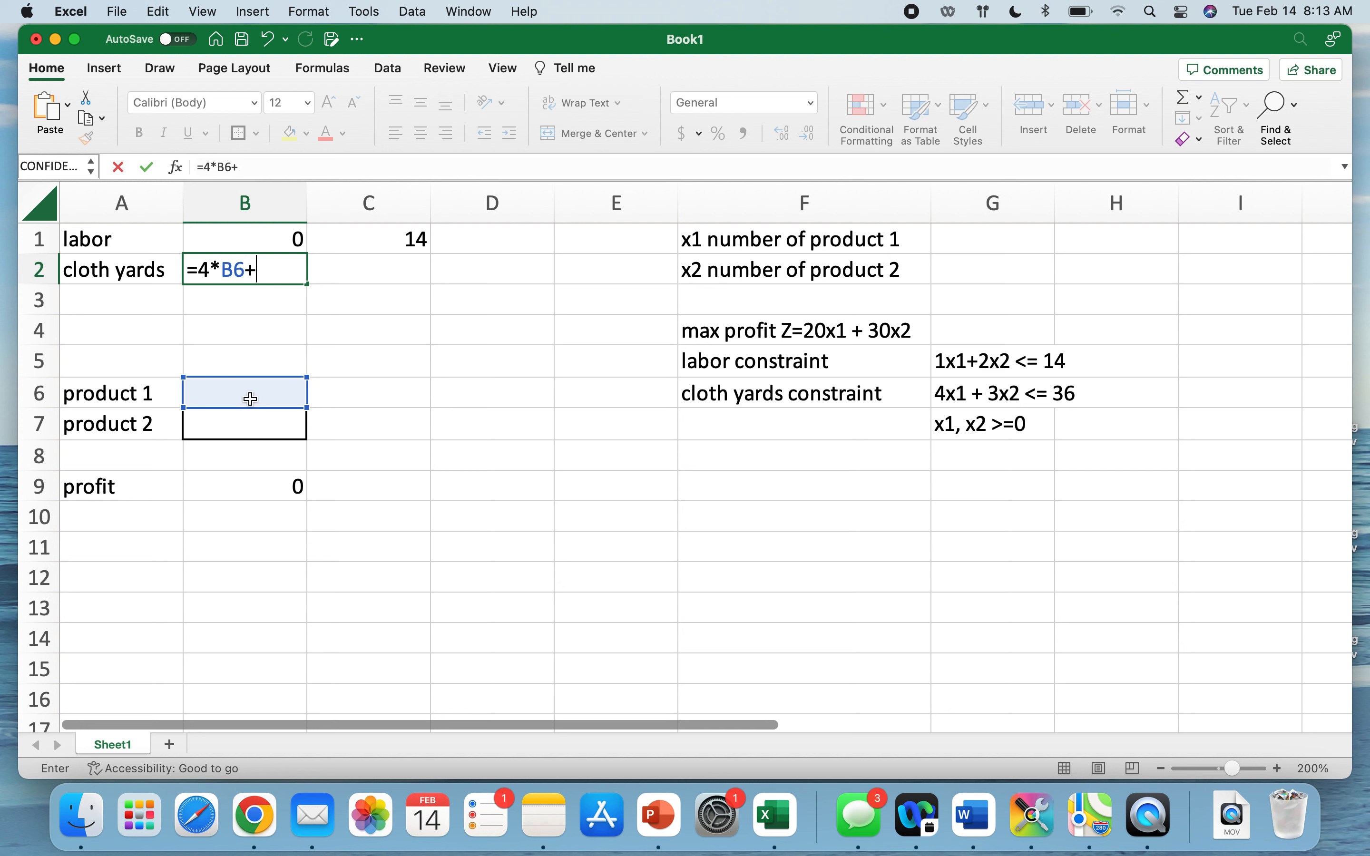
text(3*)
click(246, 419)
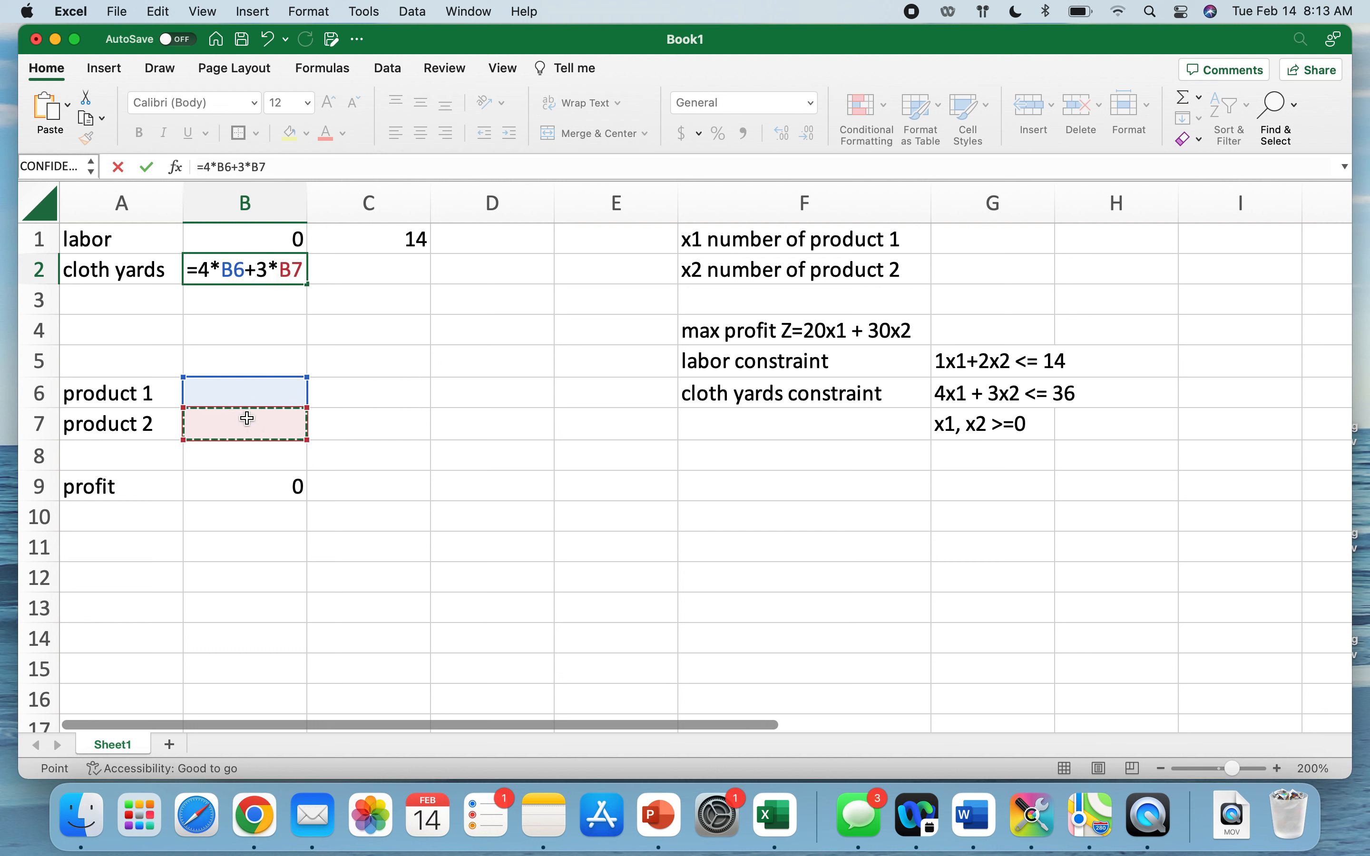
key(Return)
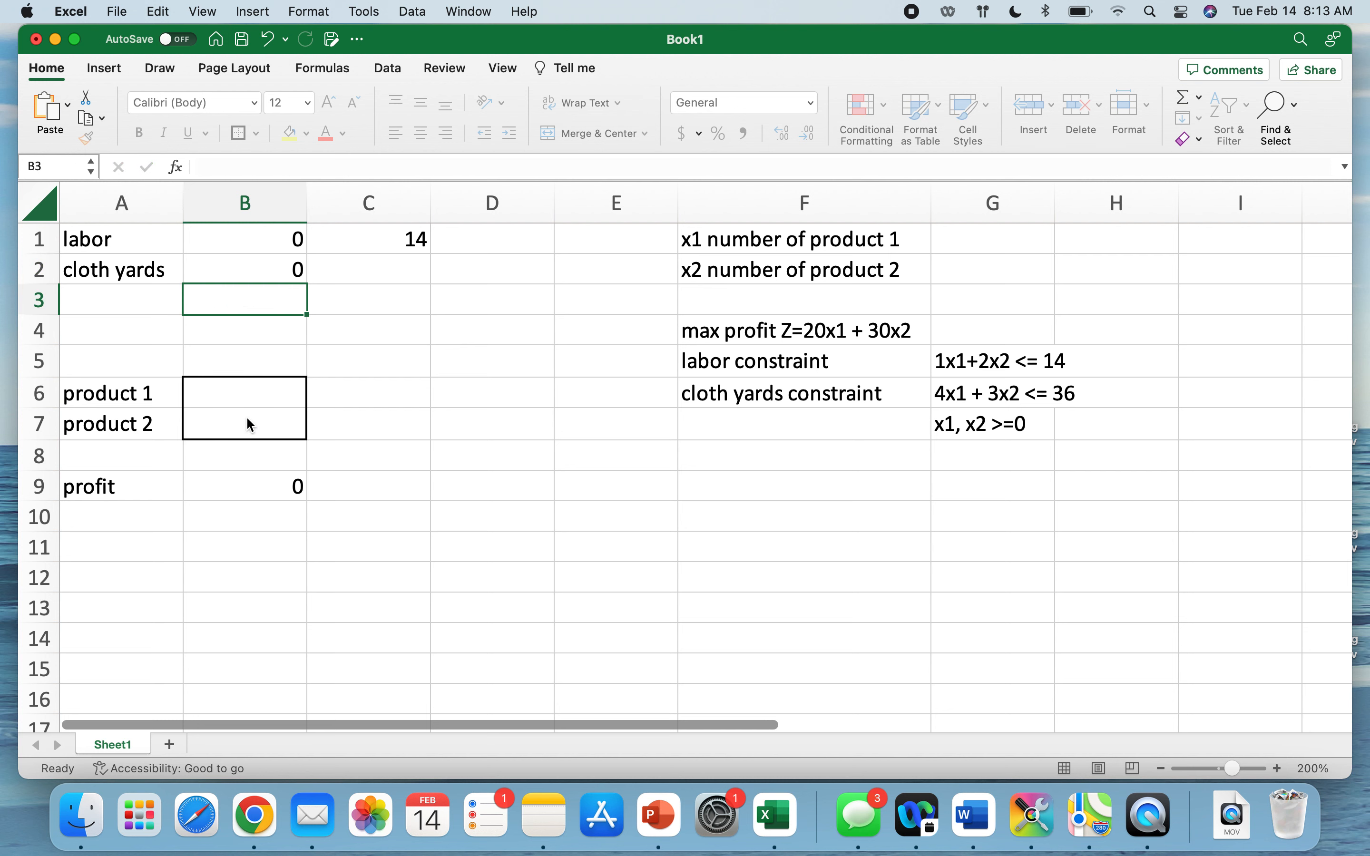
Step: Enter the cloth yards limit of 36 in cell C2
key(Up)
key(Right)
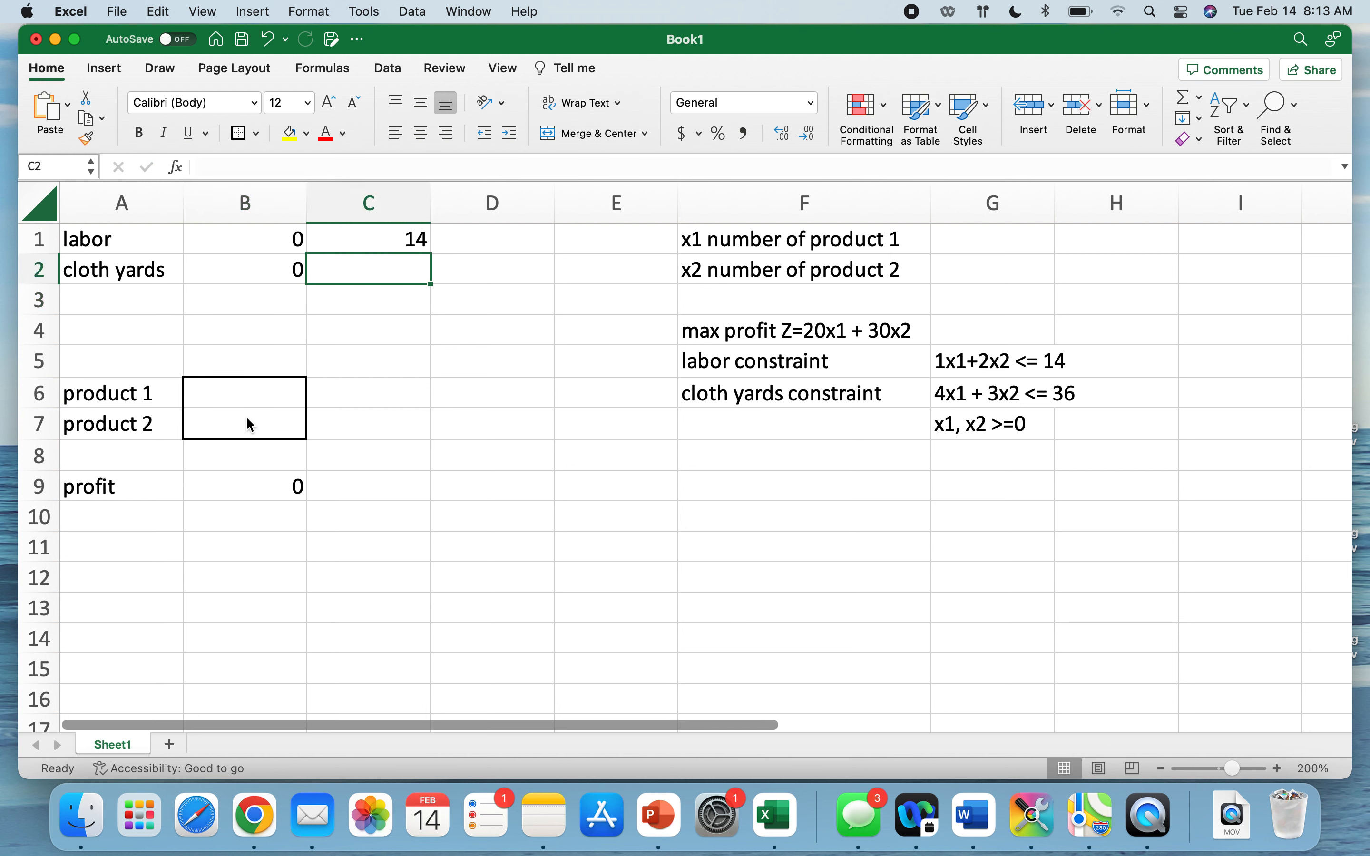
text(36)
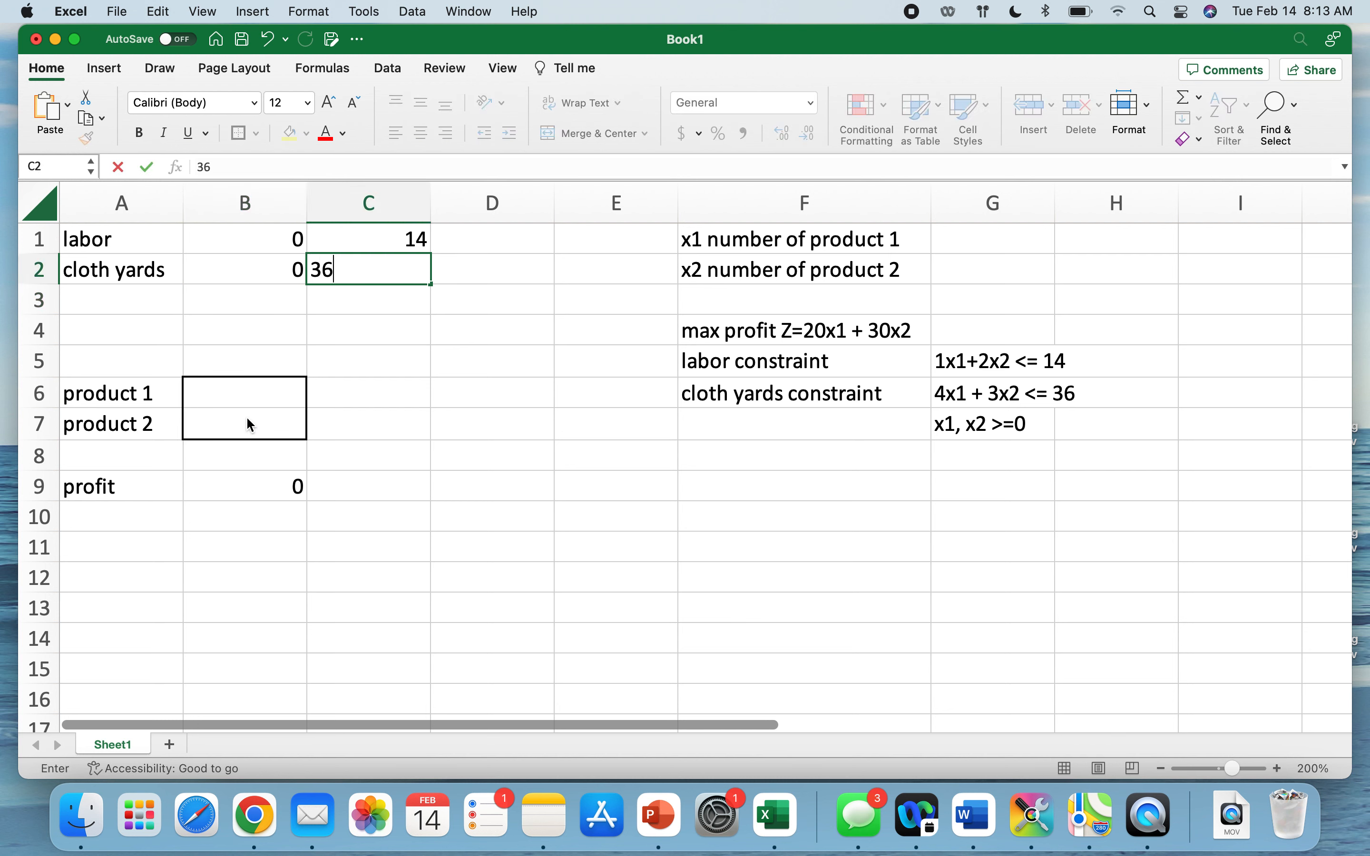
key(Return)
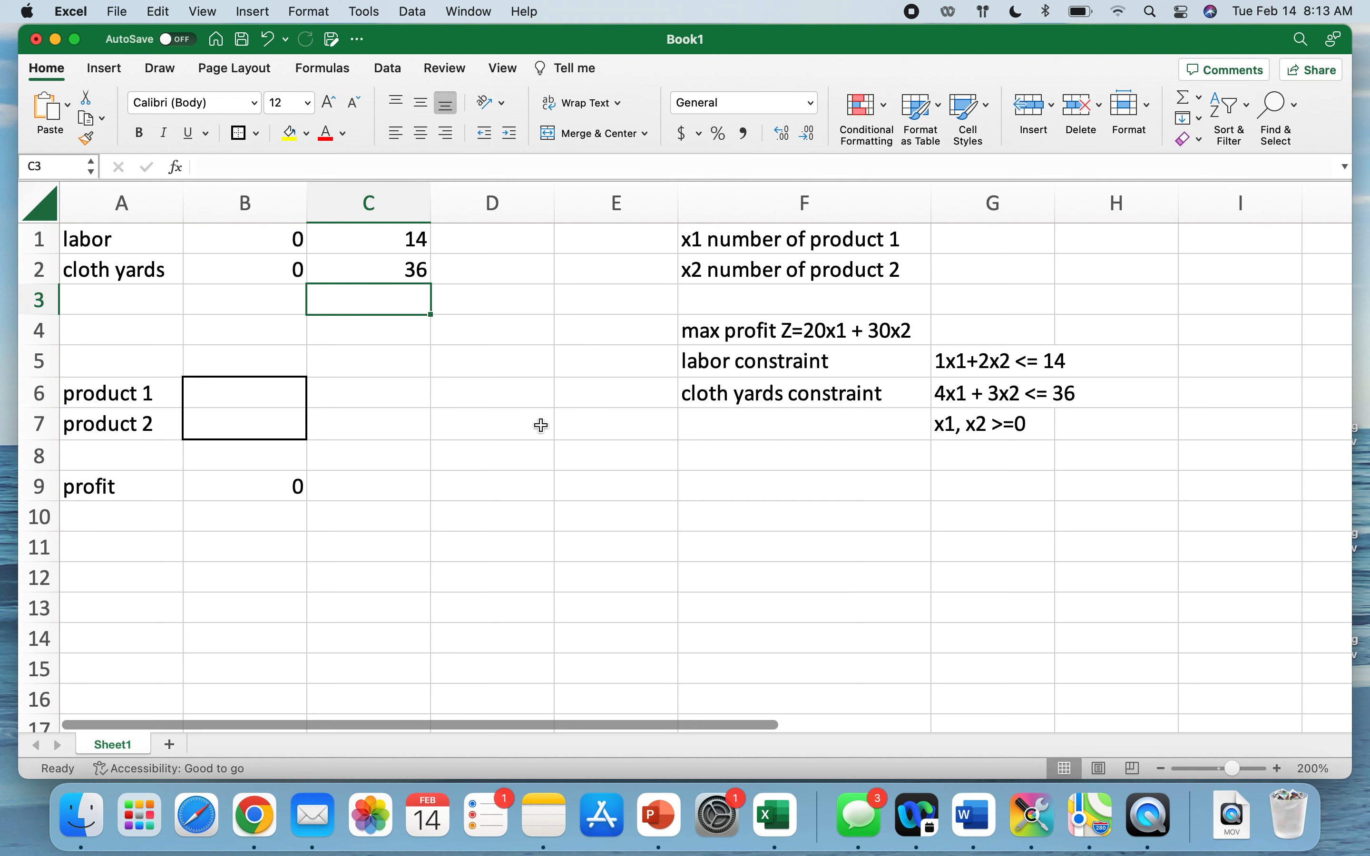
Step: Review the non-negativity condition, the worksheet's constraint and profit formulas, and the decision cells B6 and B7
click(968, 426)
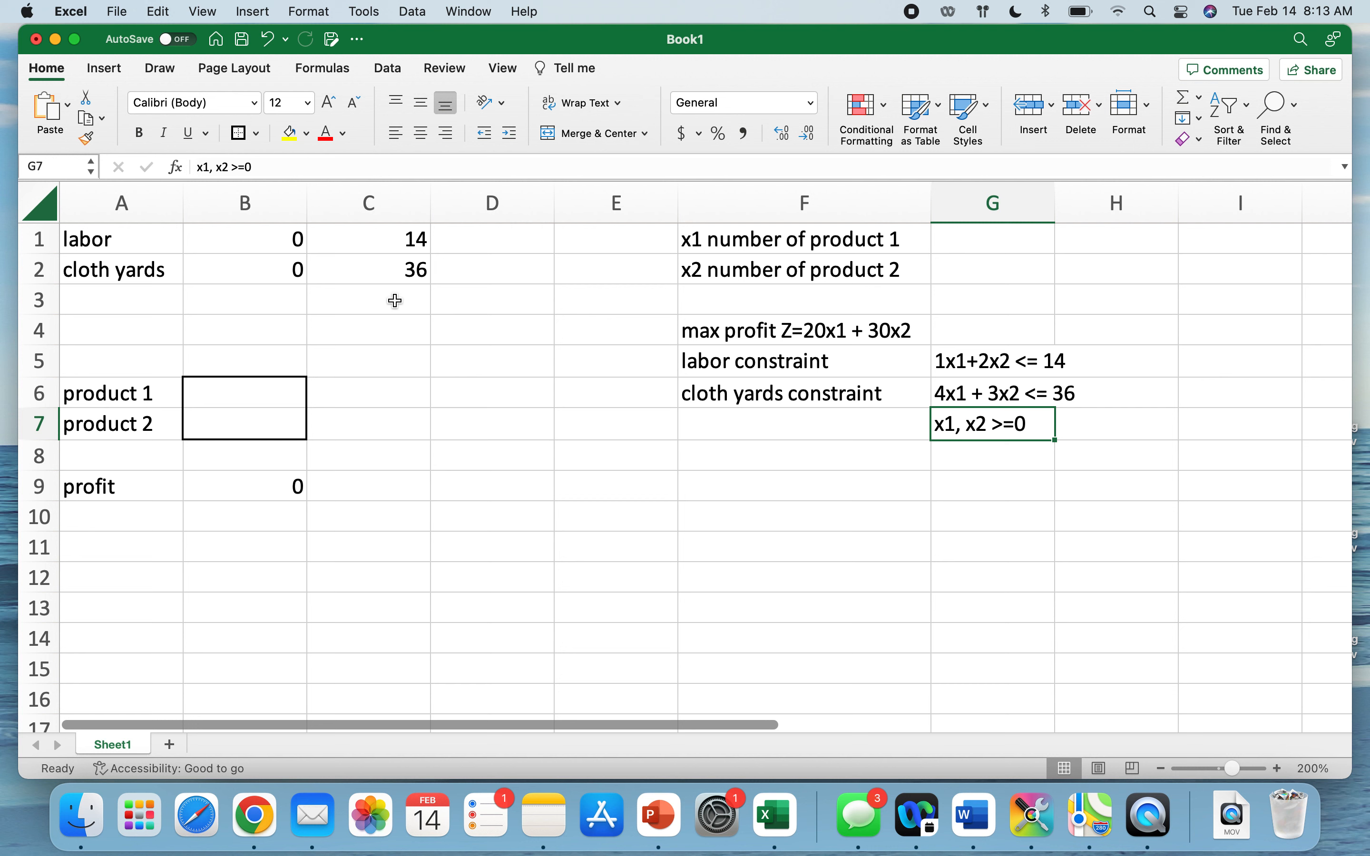
click(266, 243)
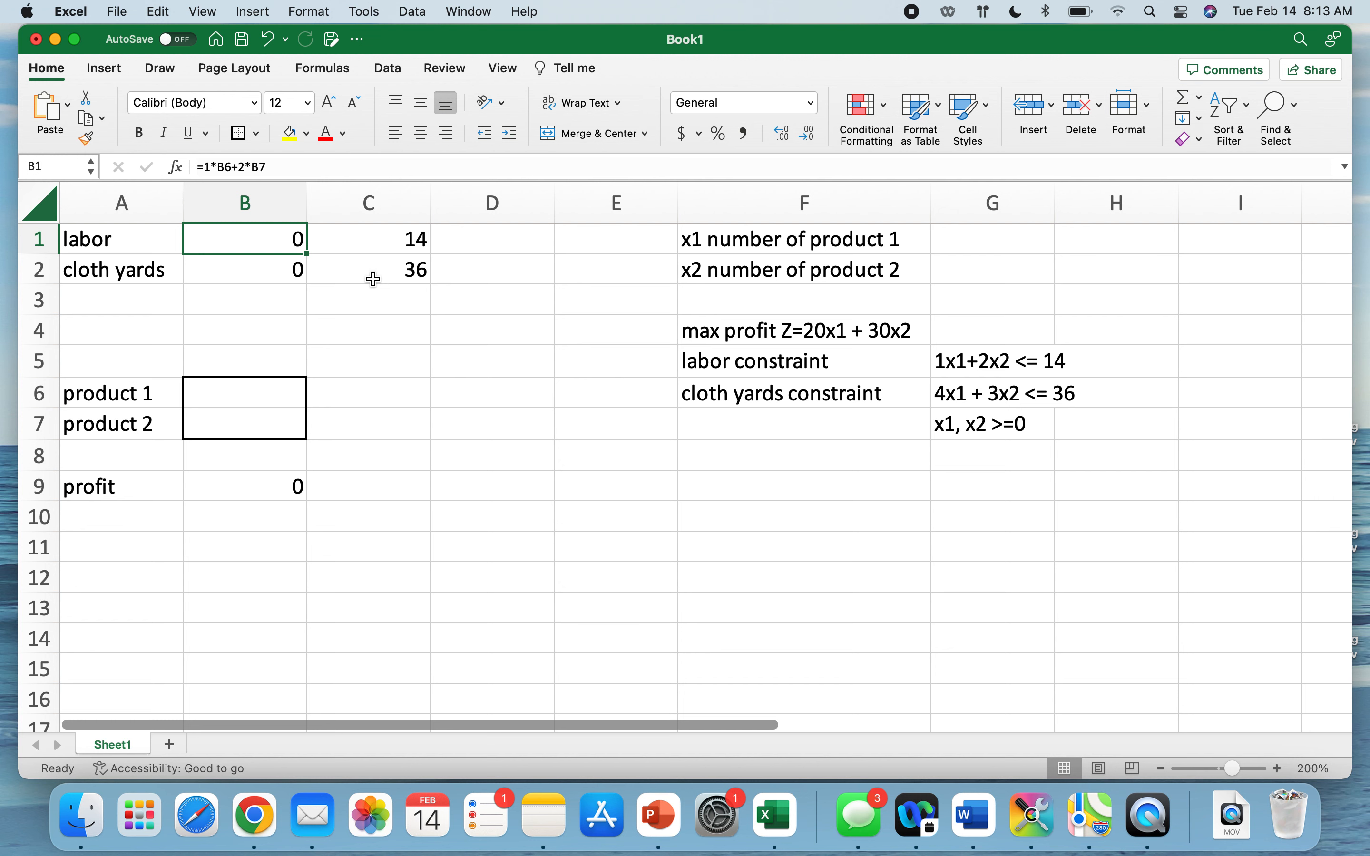
key(ctrl+grave)
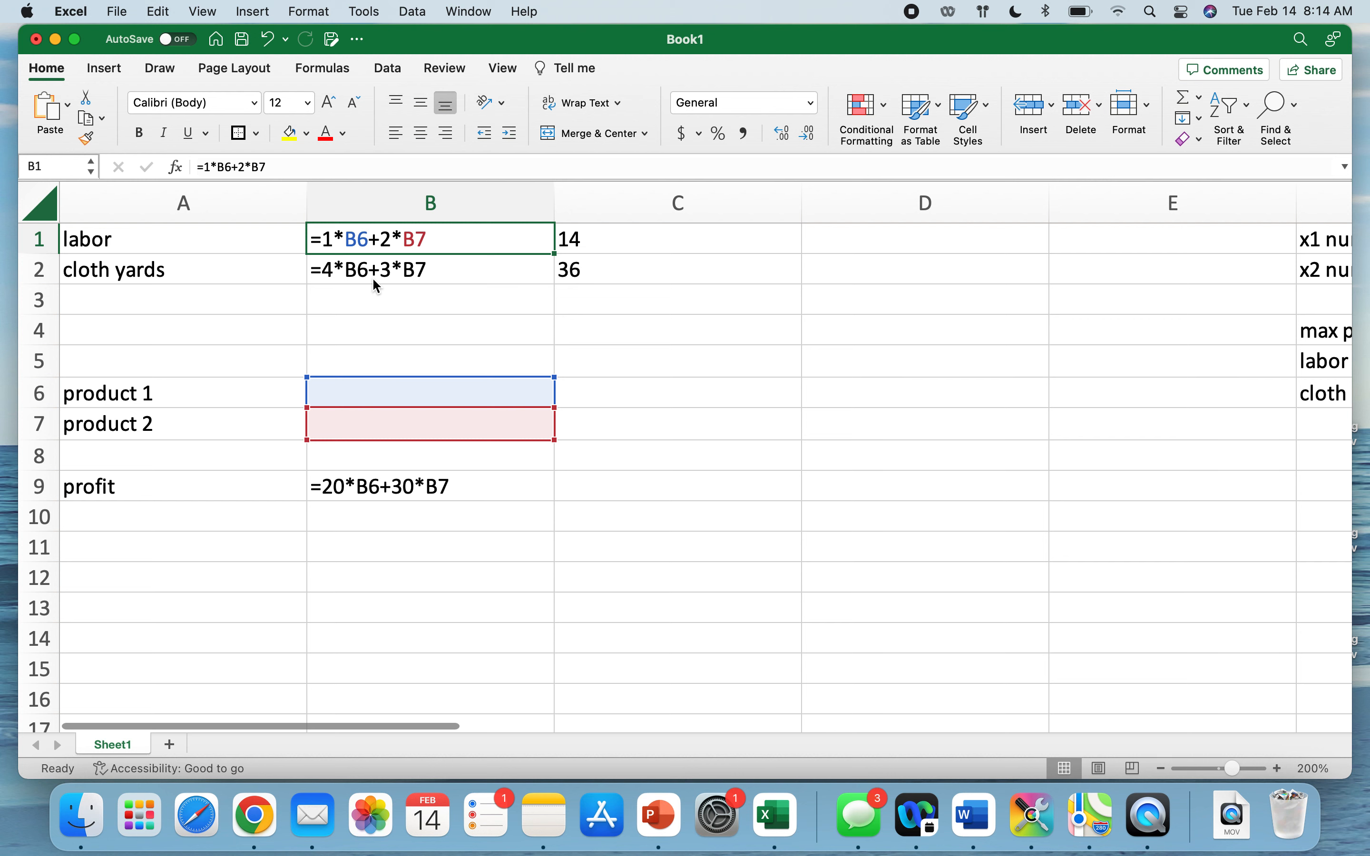
key(ctrl+grave)
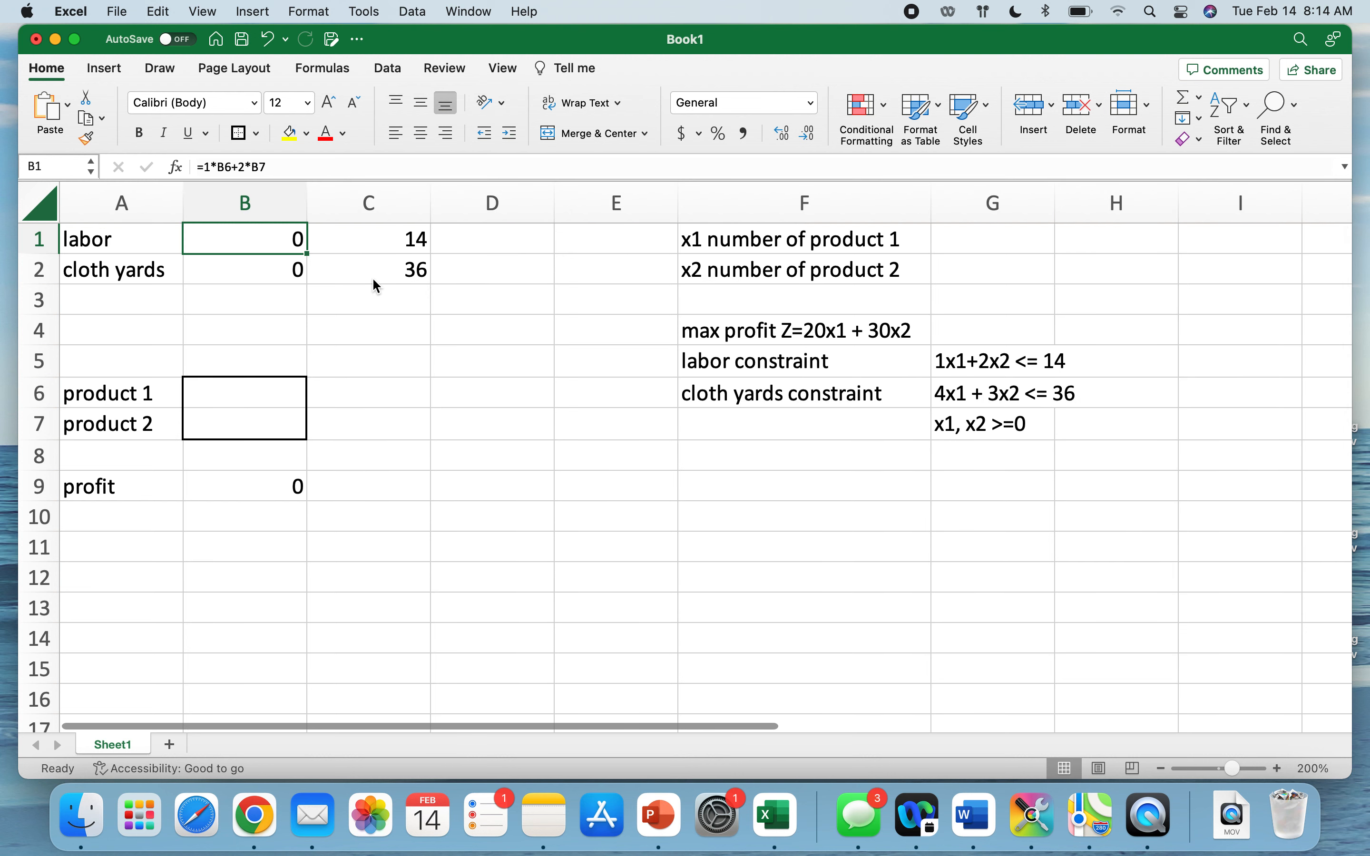
click(270, 404)
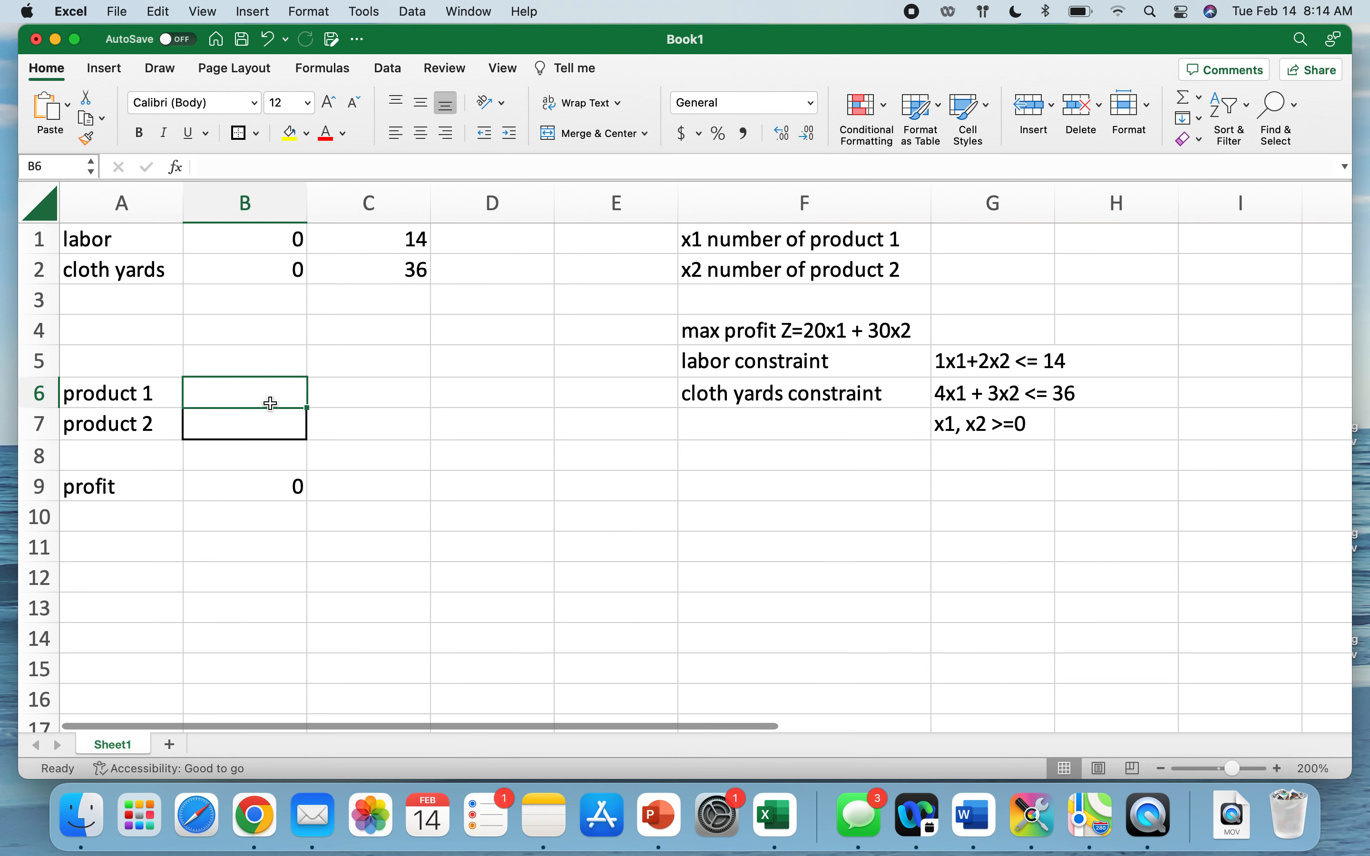
click(268, 420)
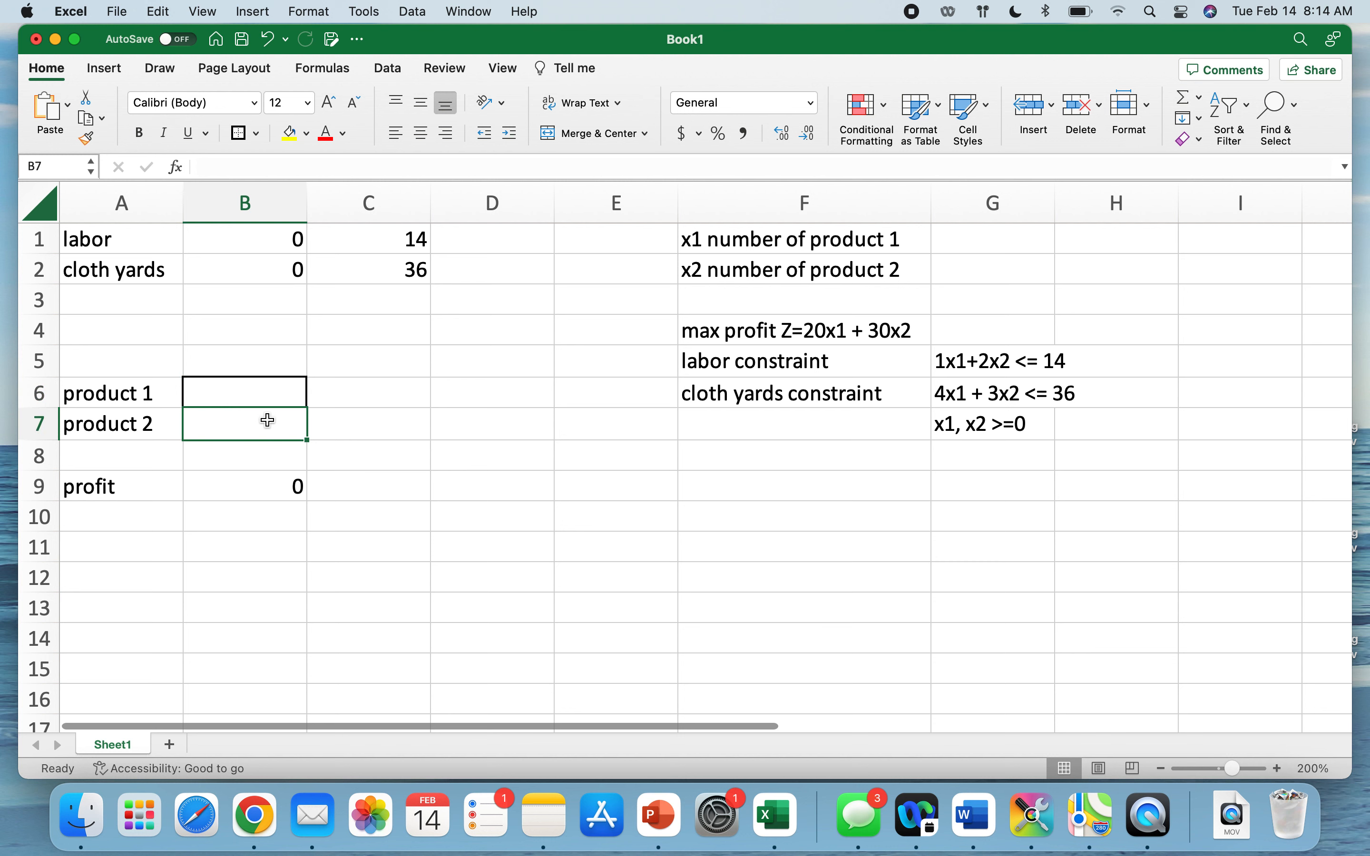
click(353, 393)
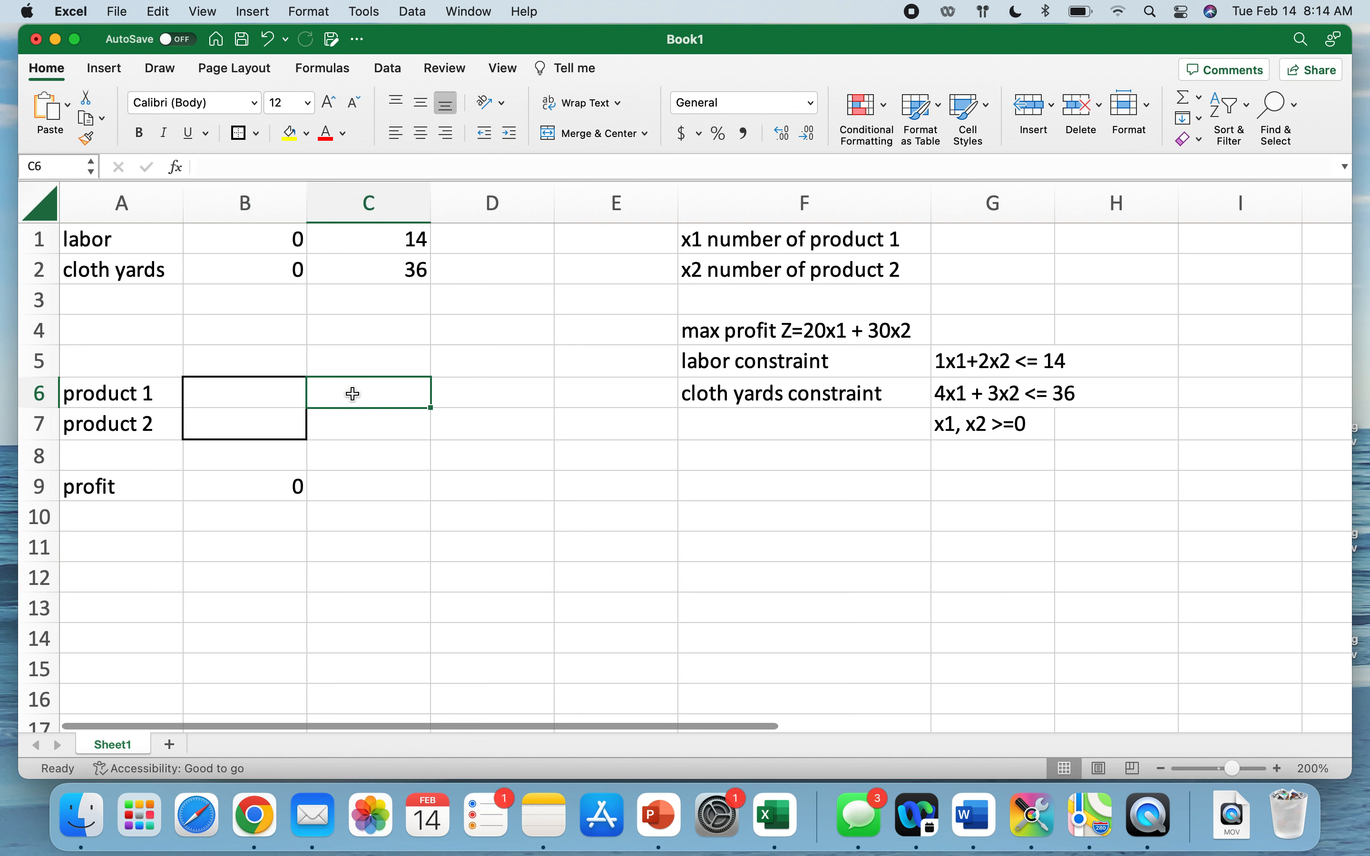
click(283, 390)
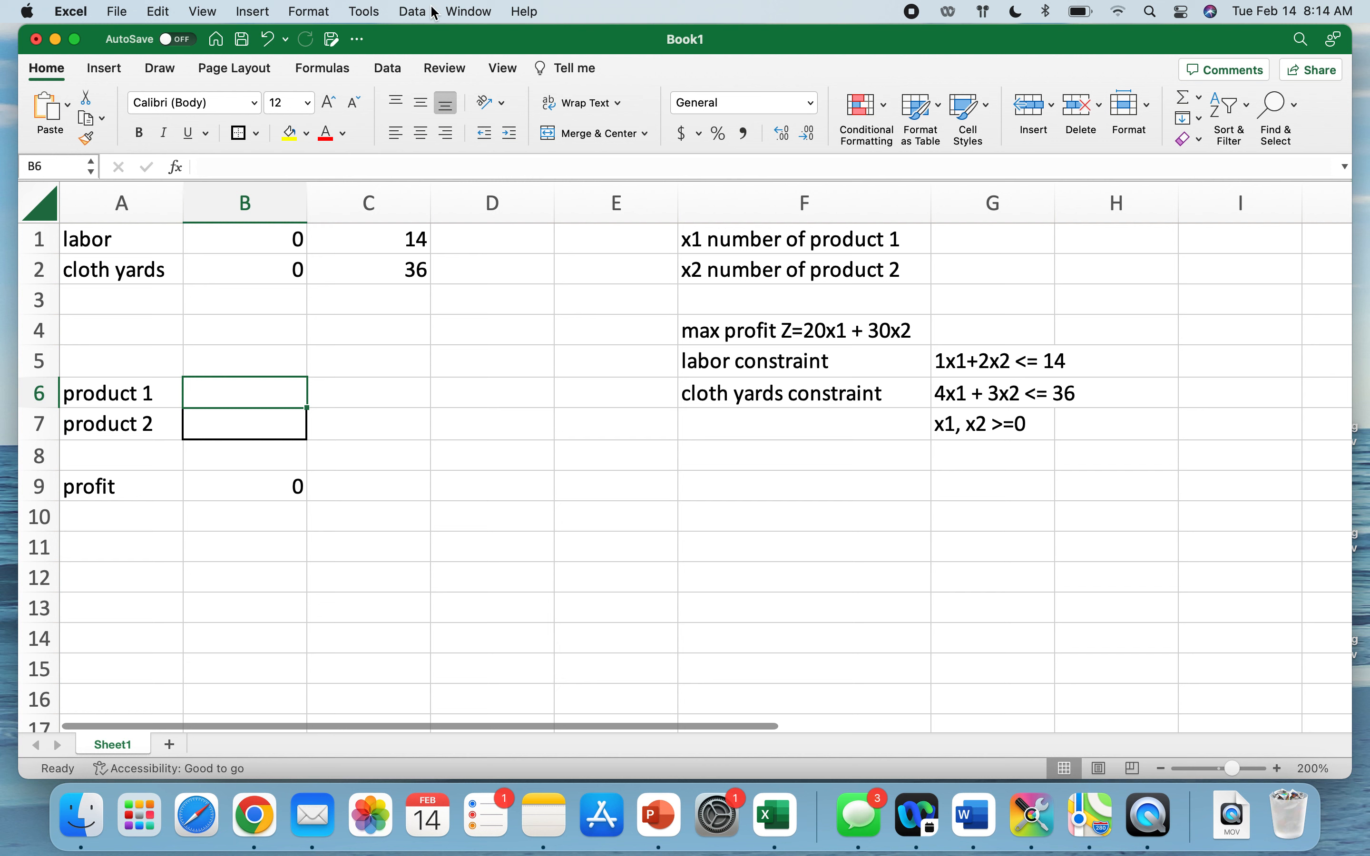
Step: Check the available Excel add-ins for the Analysis ToolPak and the Solver Add-In
click(376, 14)
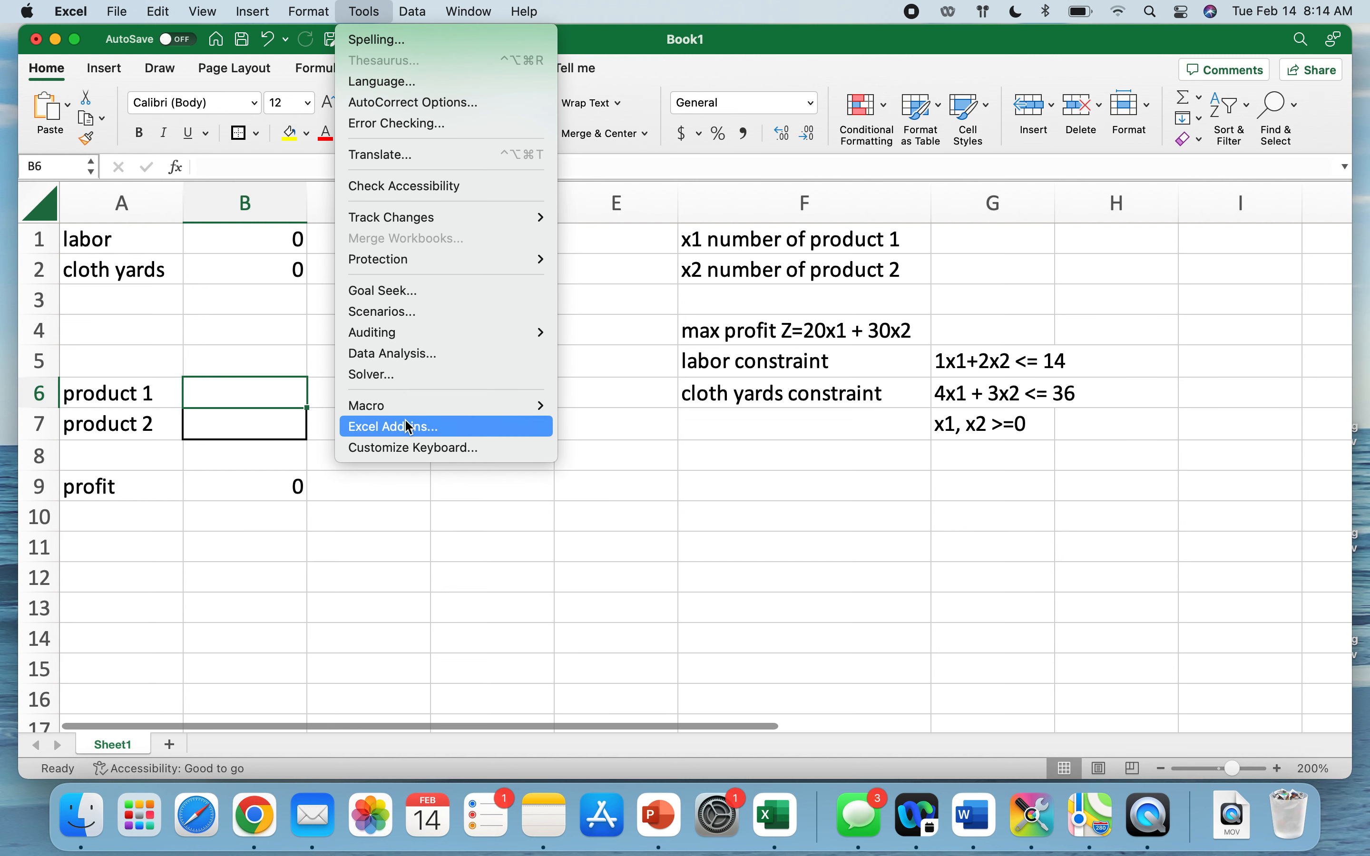
click(411, 432)
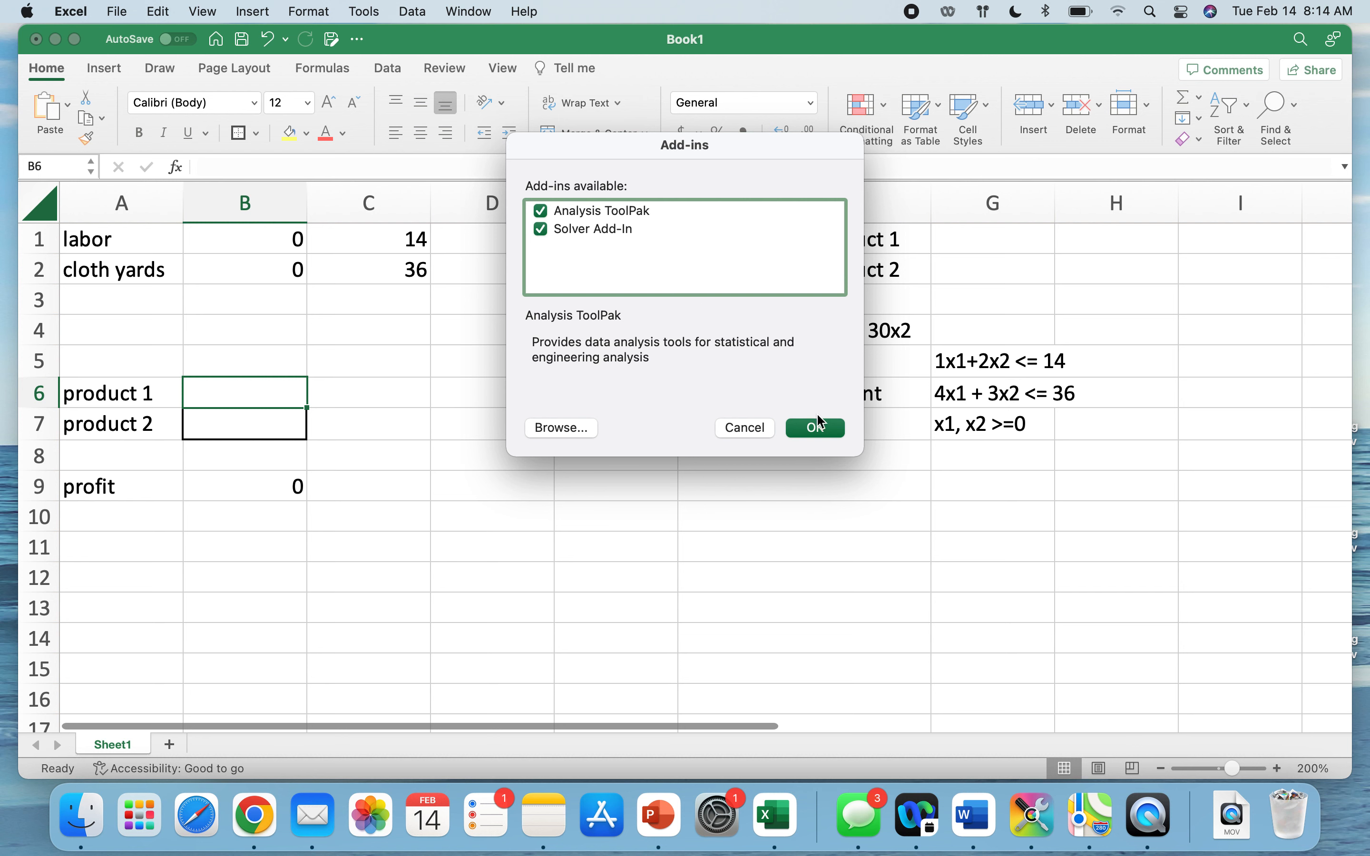
click(822, 430)
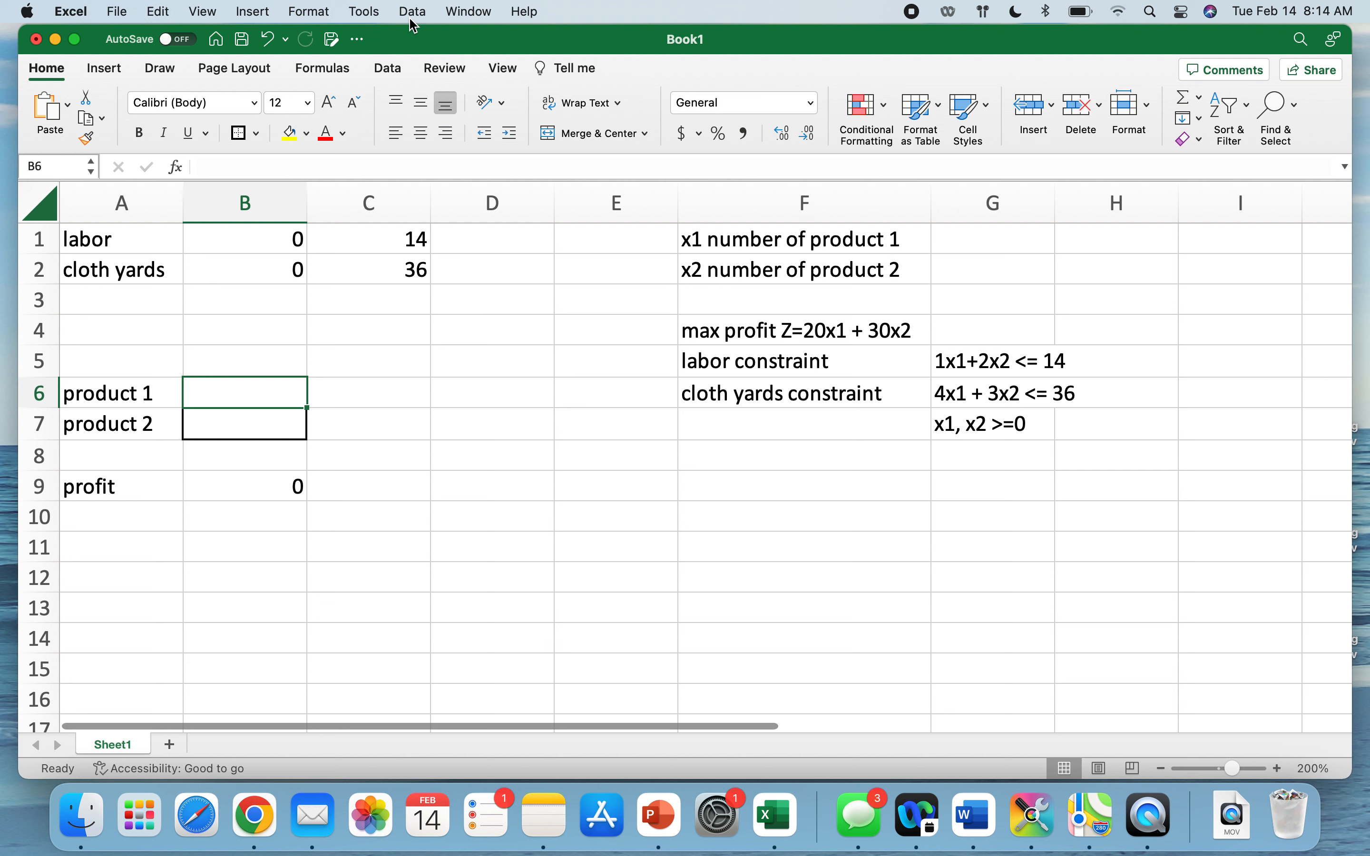
click(366, 12)
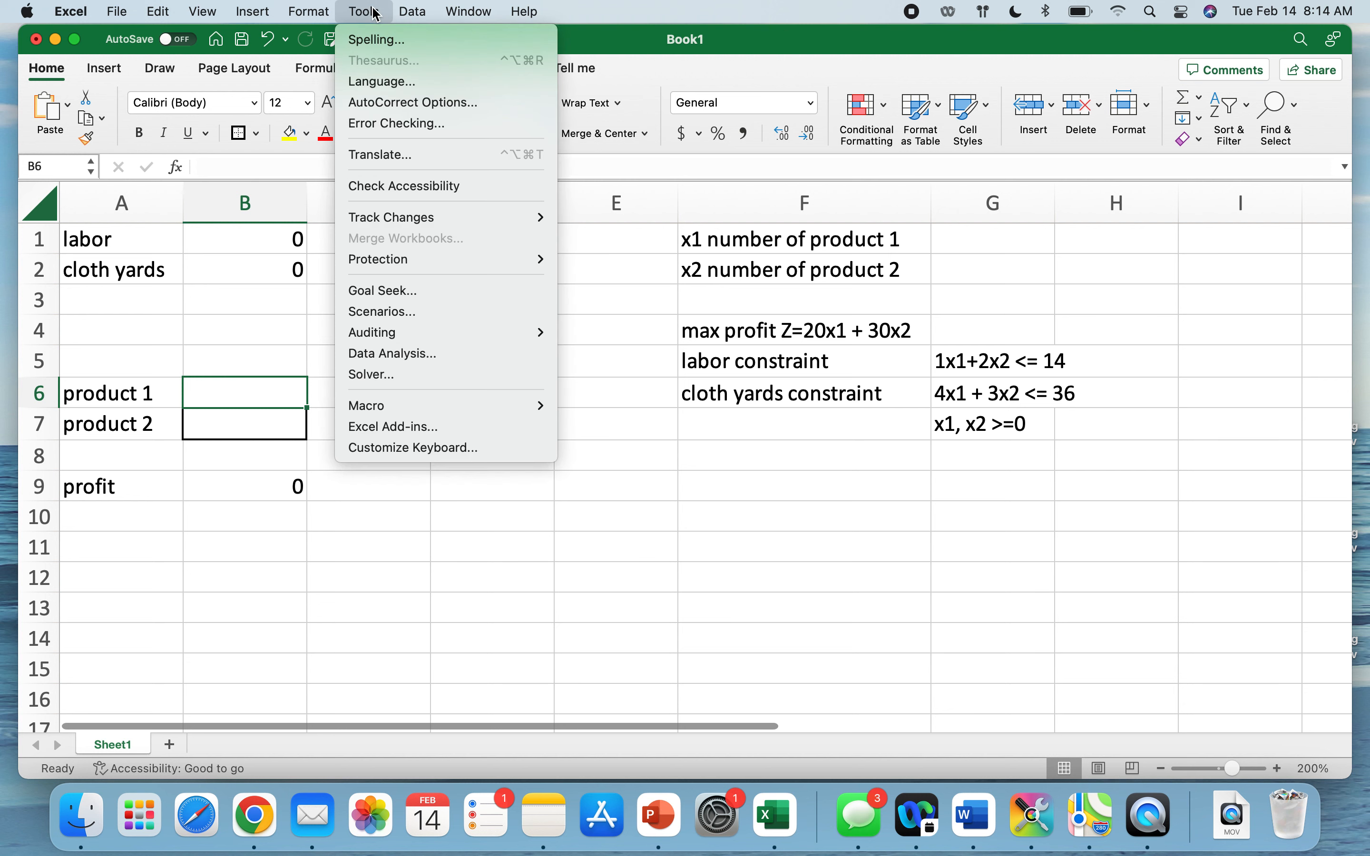
click(389, 428)
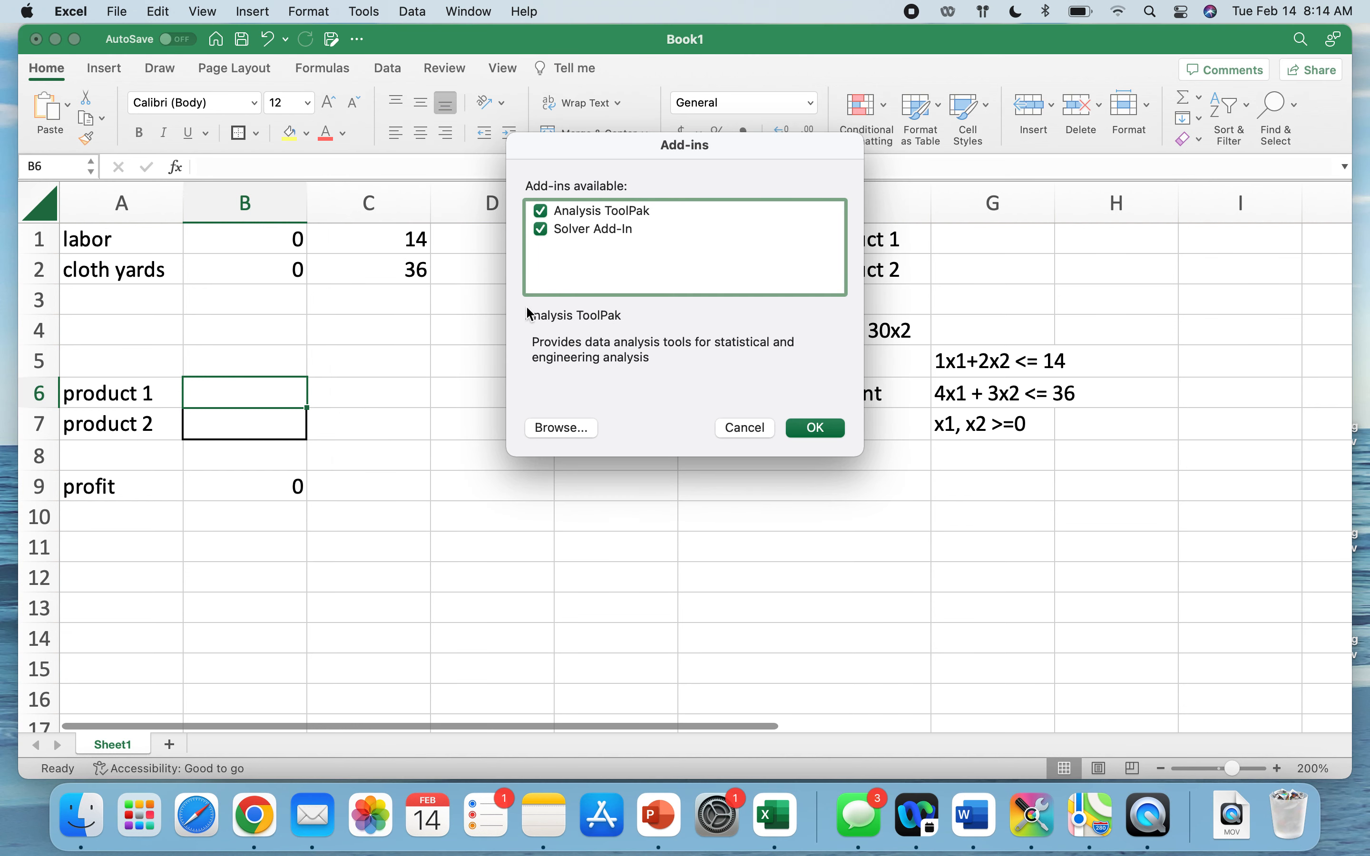
click(803, 429)
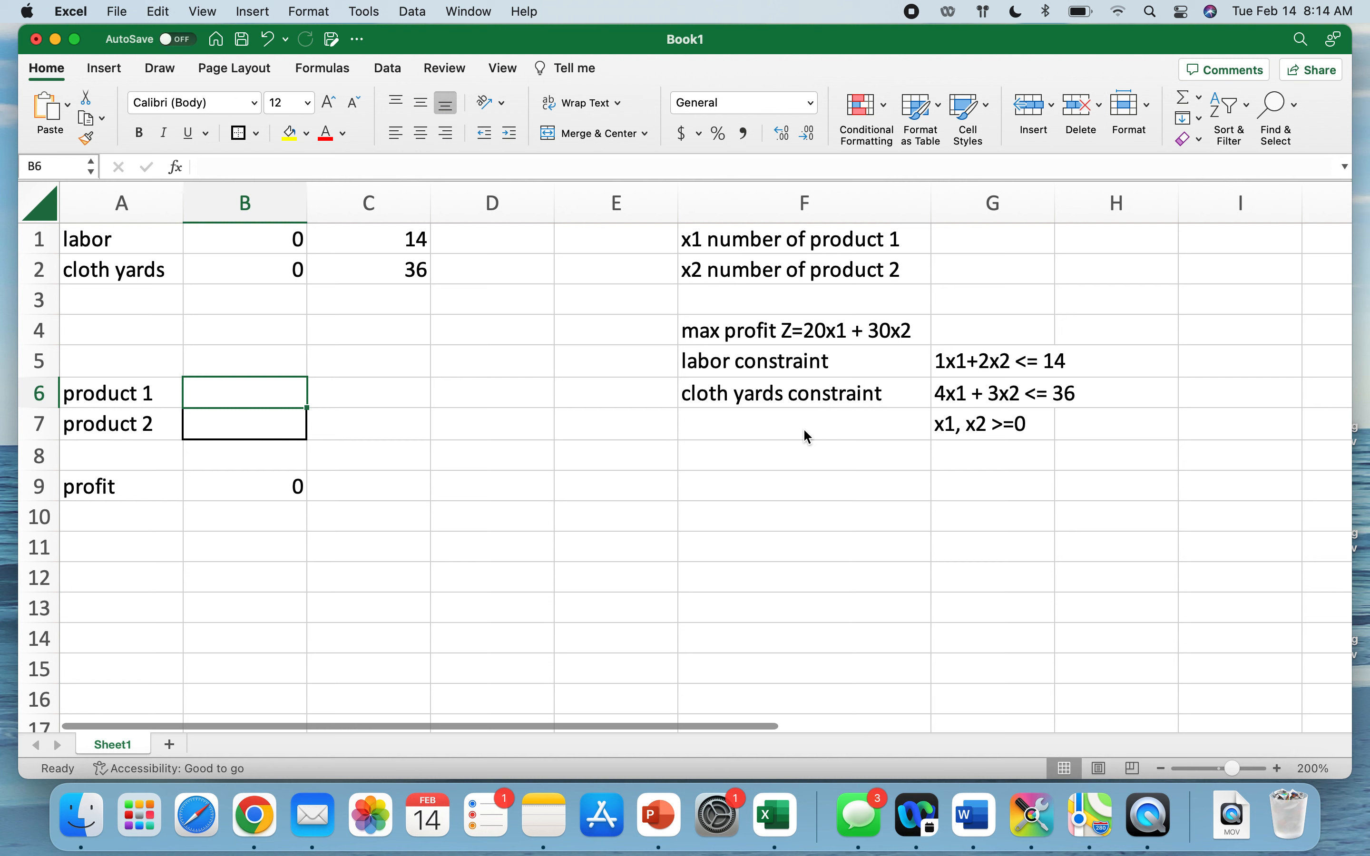
Step: Start Solver and set its objective to the profit cell B9
click(401, 69)
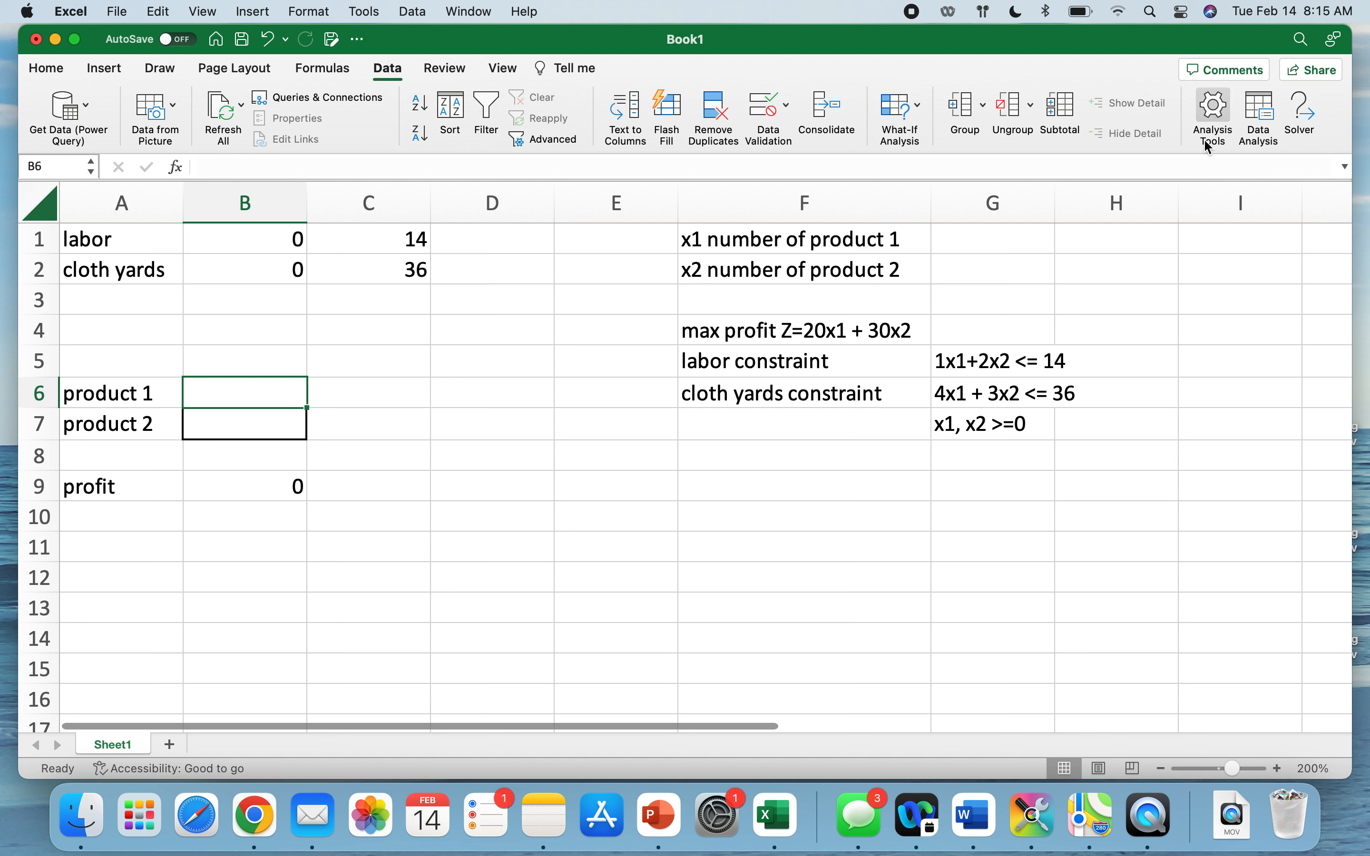
click(1308, 107)
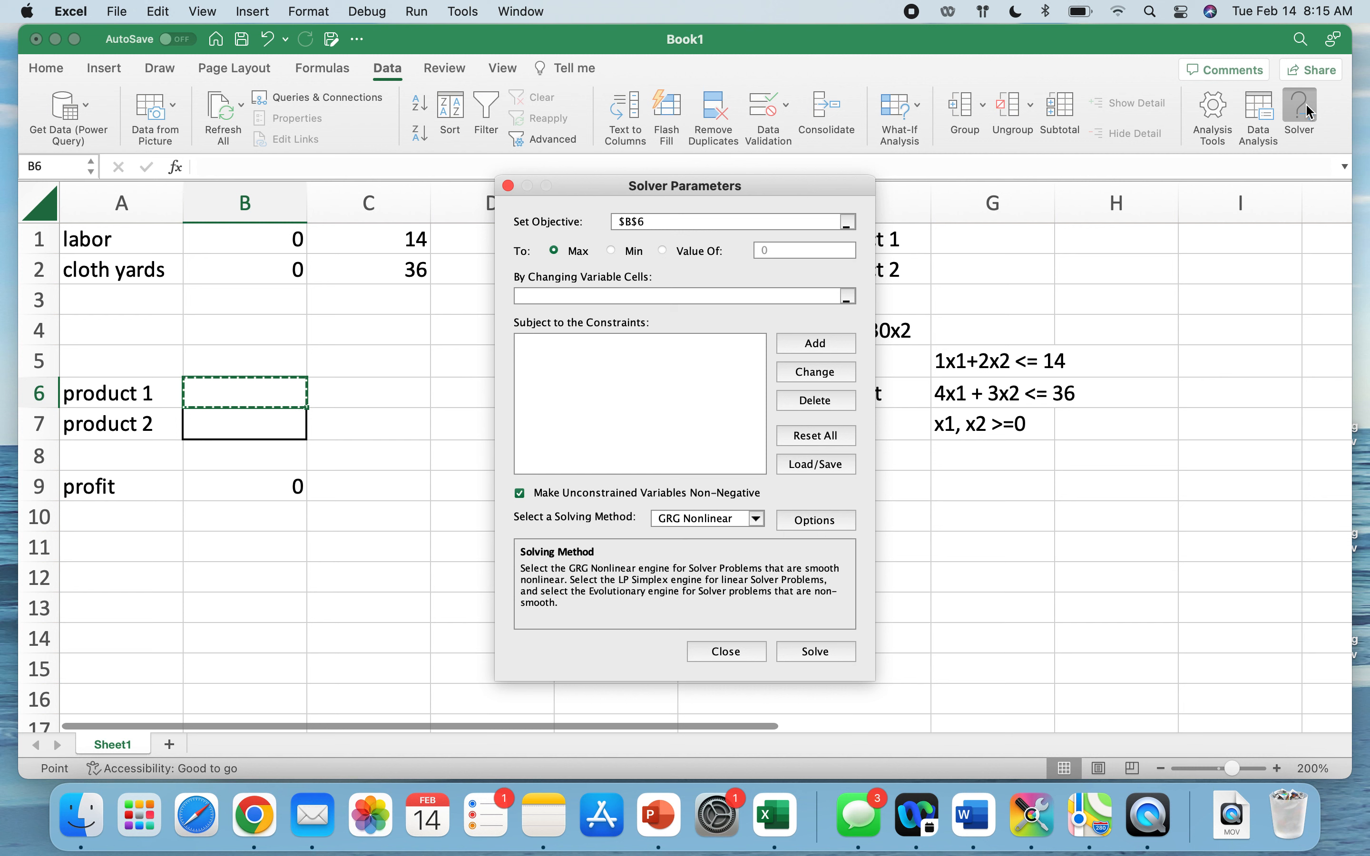
key(BackSpace)
key(BackSpace)
key(BackSpace)
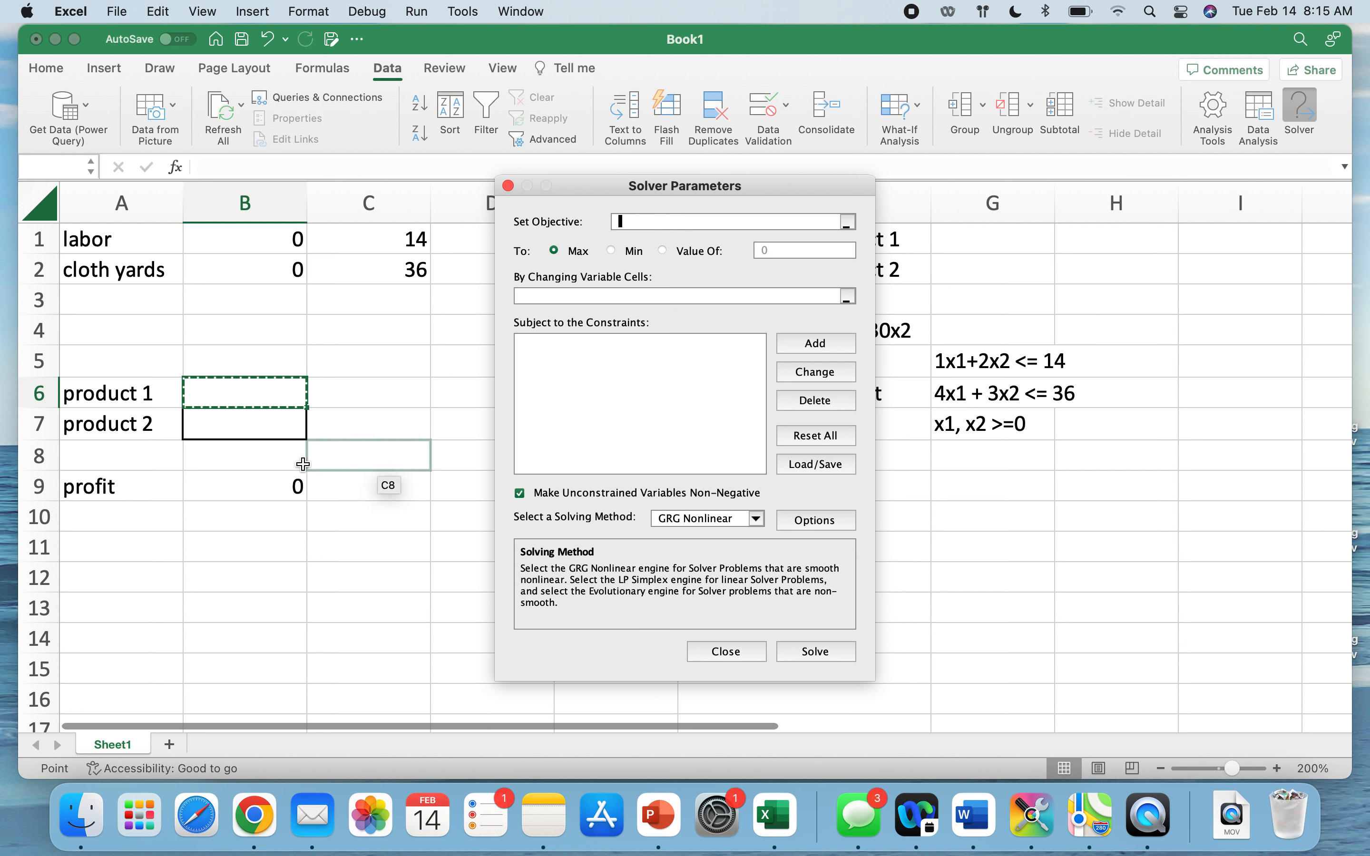
click(274, 488)
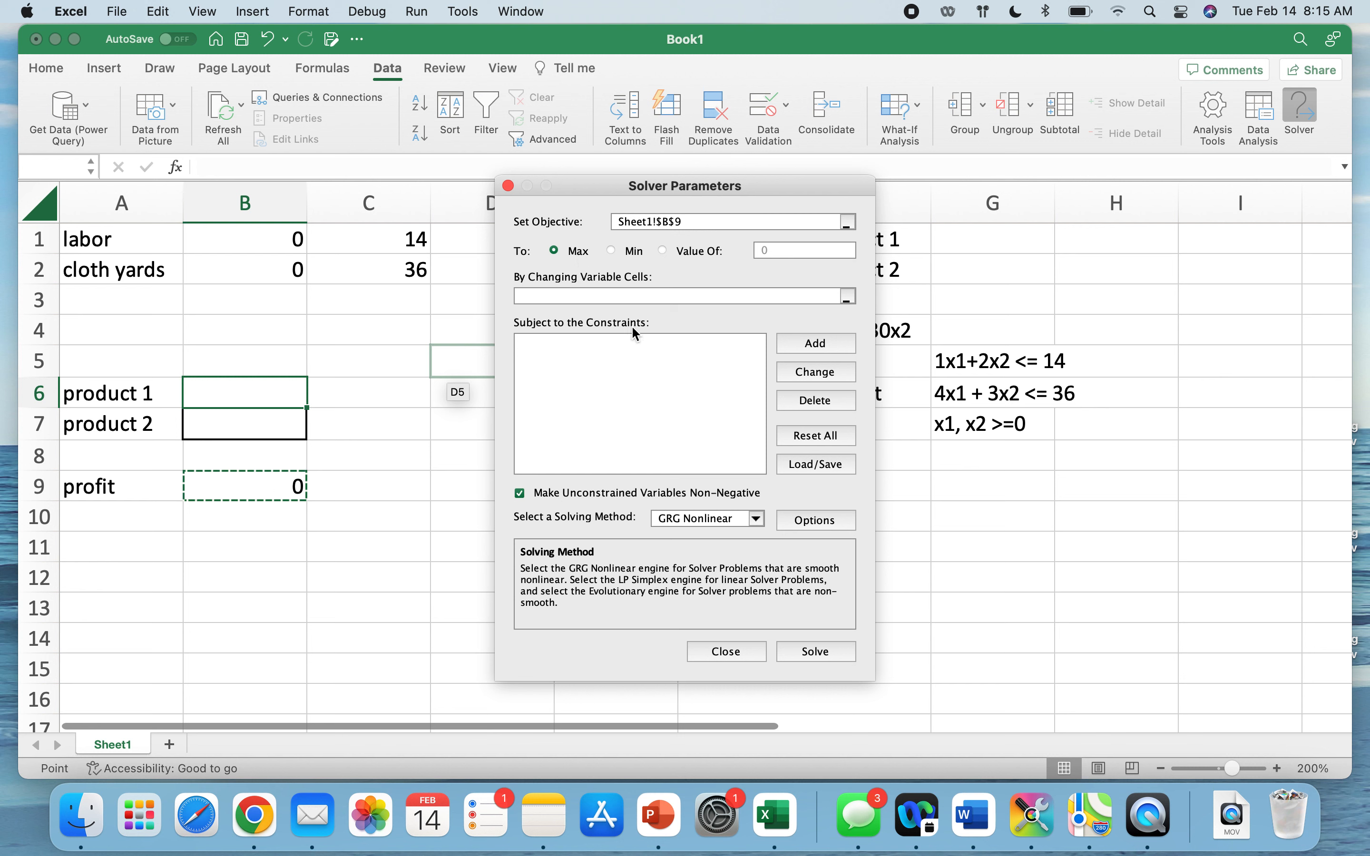
Step: Set Solver's changing variable cells to the two product quantities in B6:B7
click(629, 296)
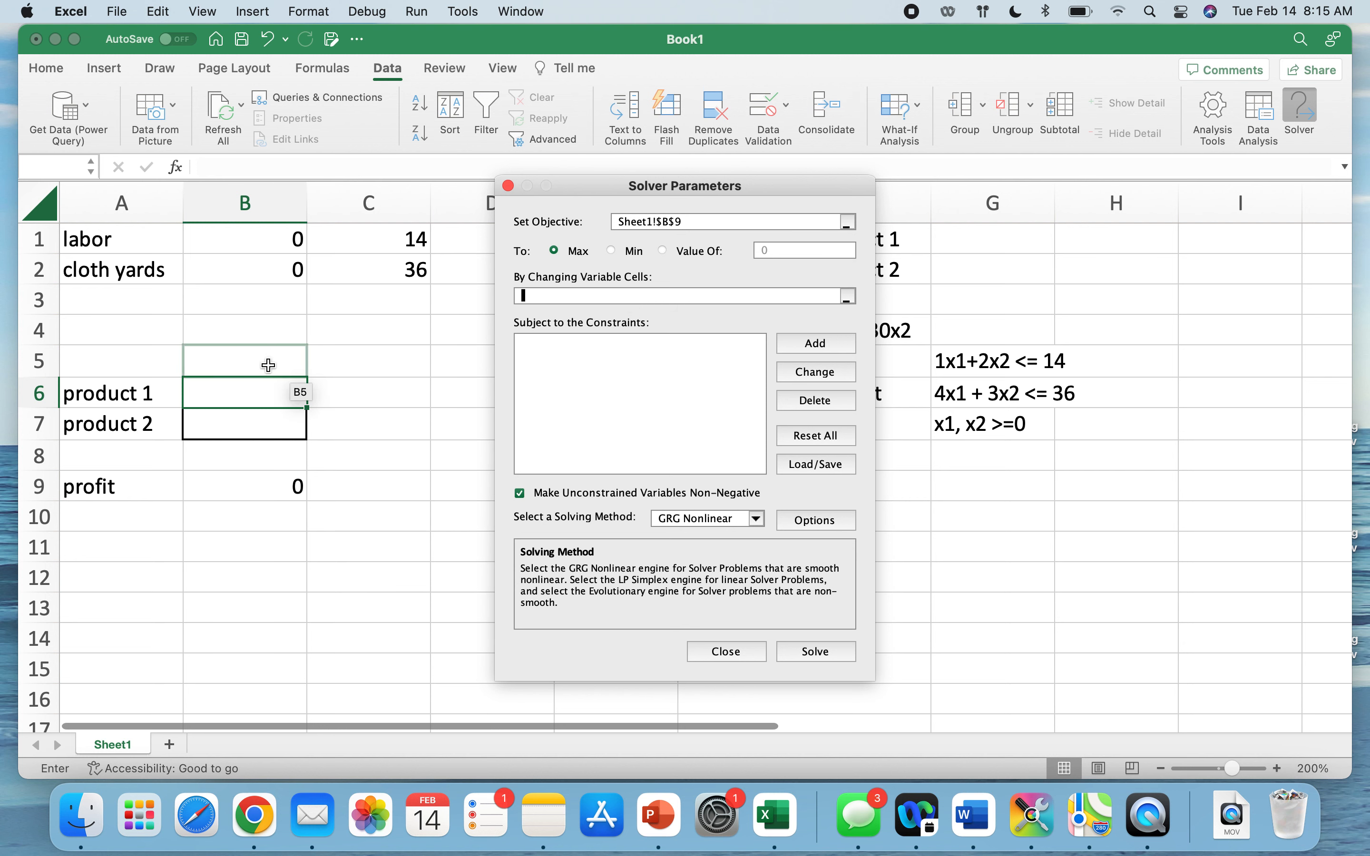
drag(269, 391, 277, 420)
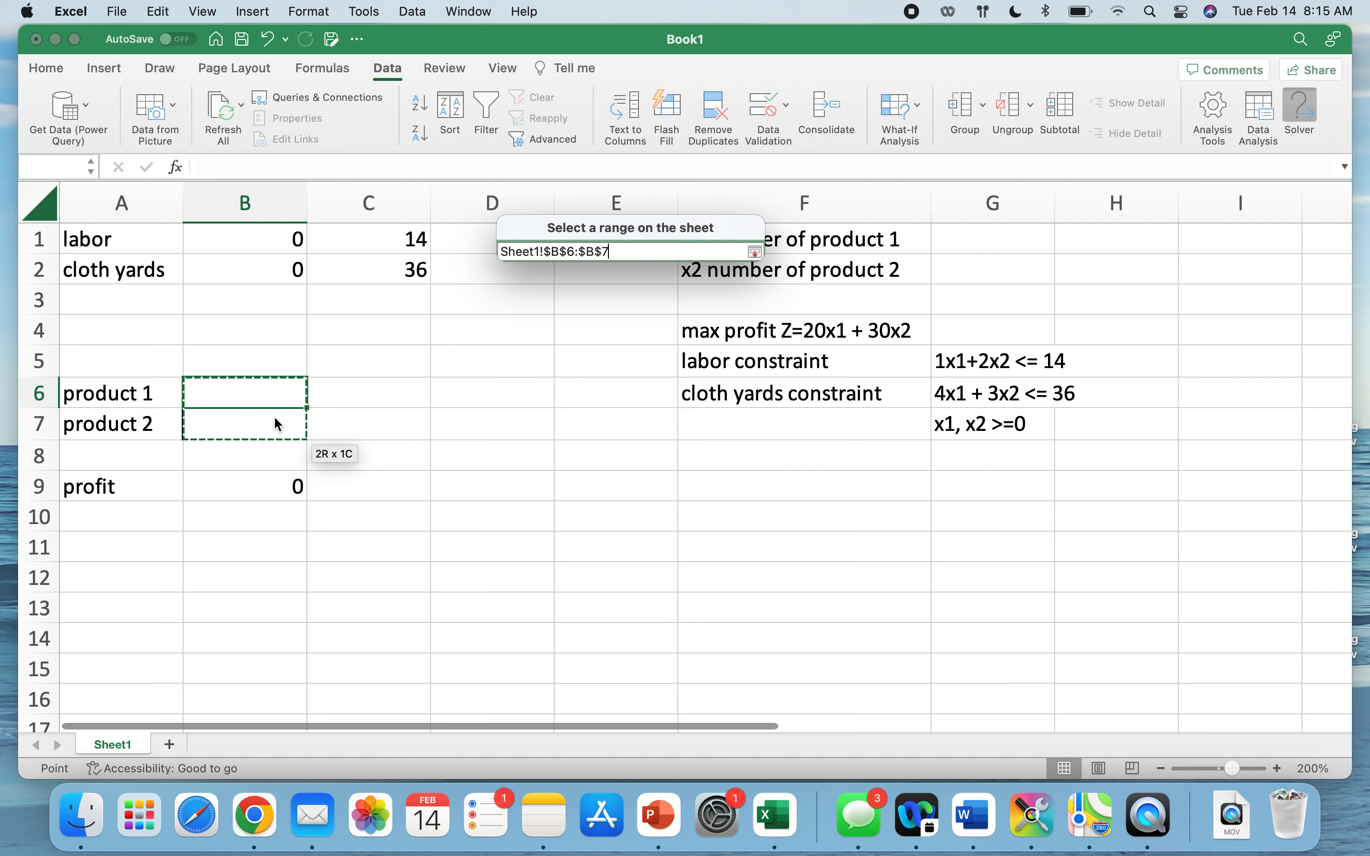
key(Return)
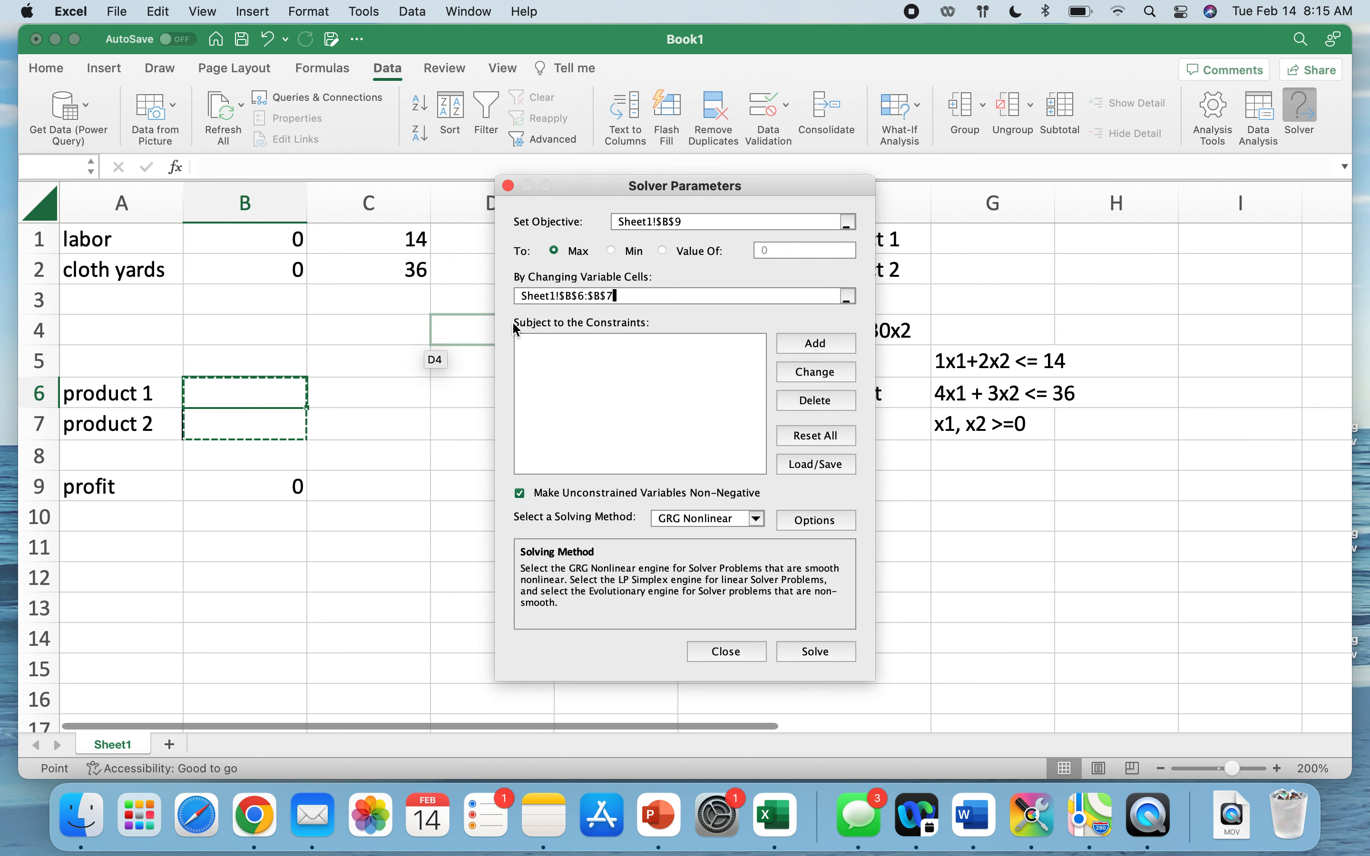
click(556, 349)
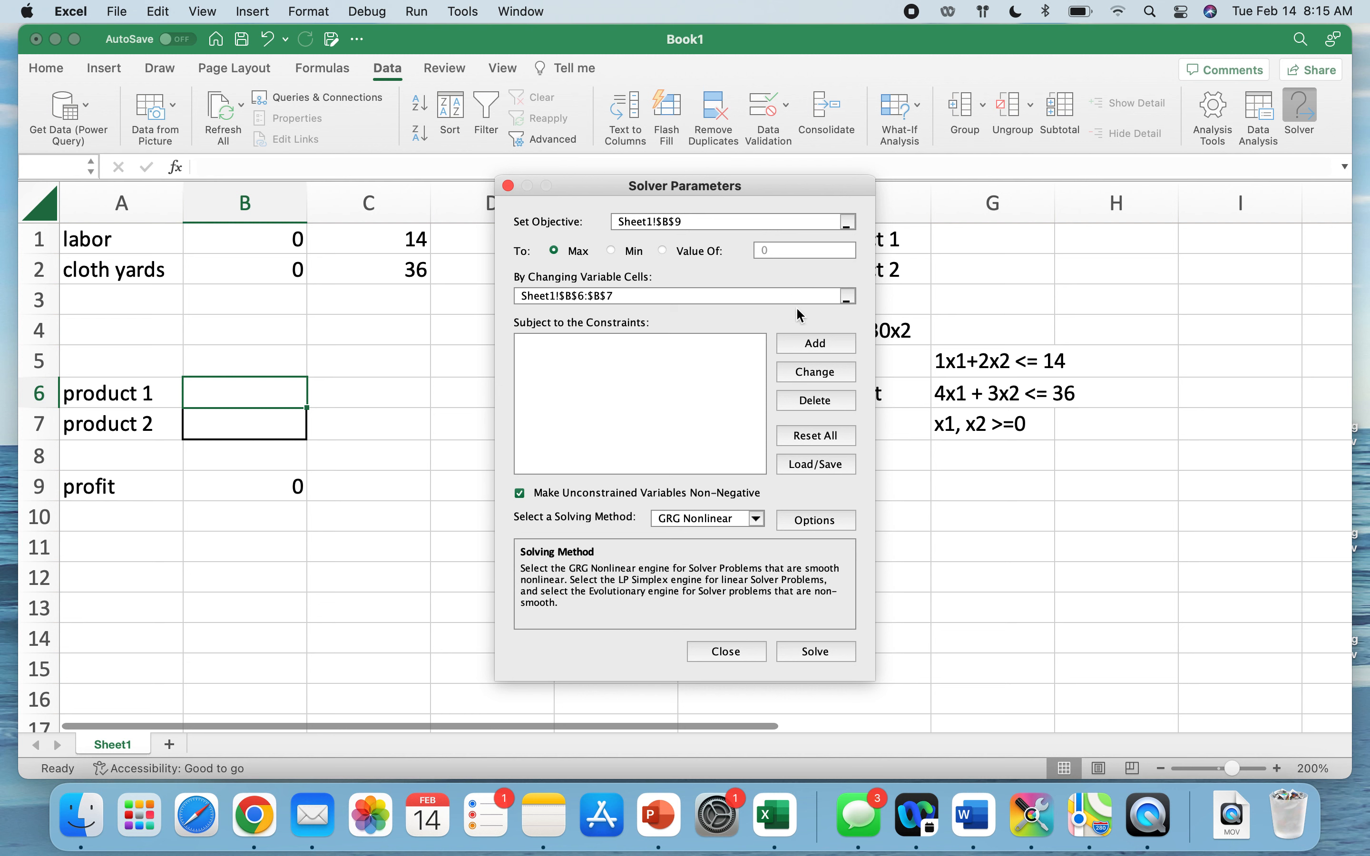
click(816, 344)
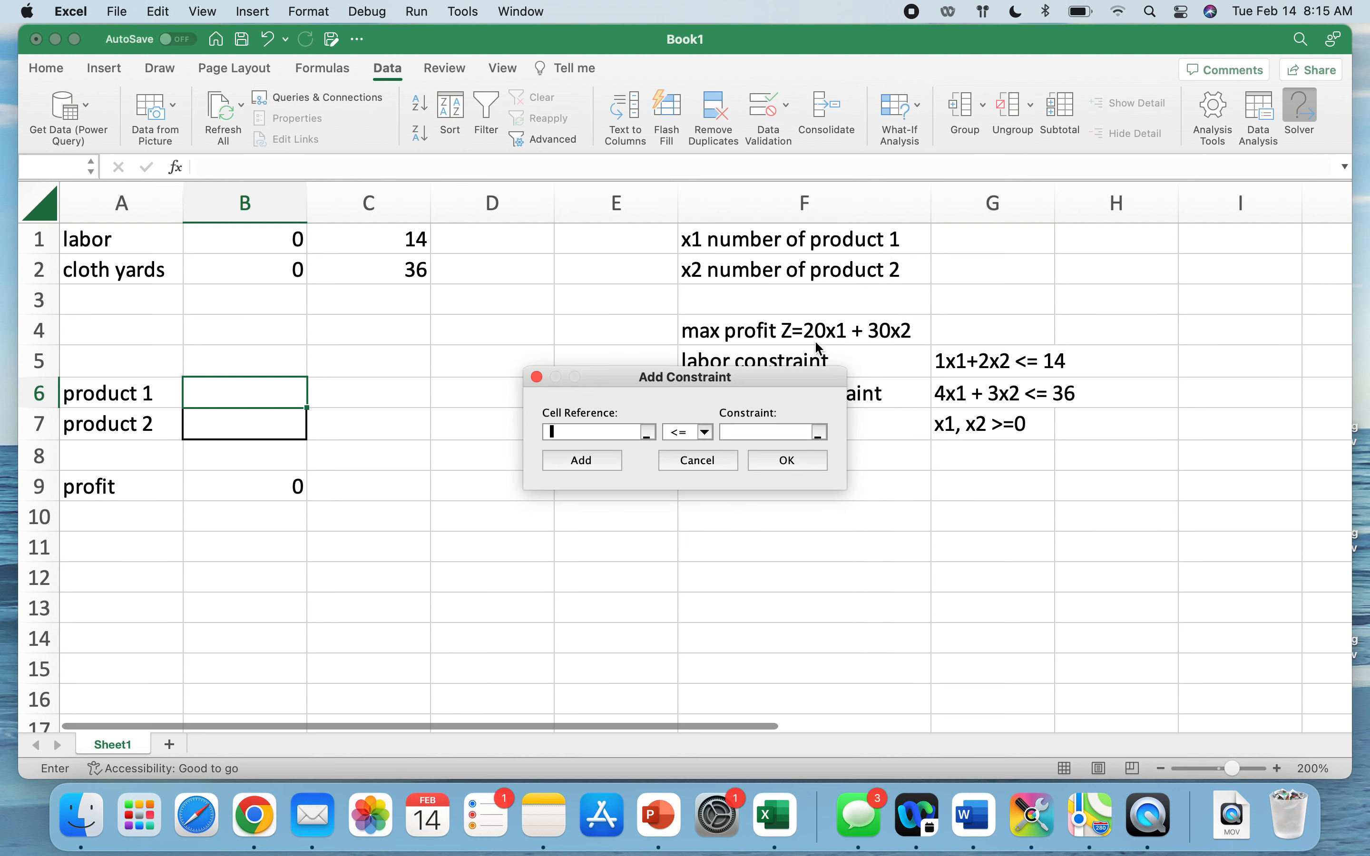
click(283, 244)
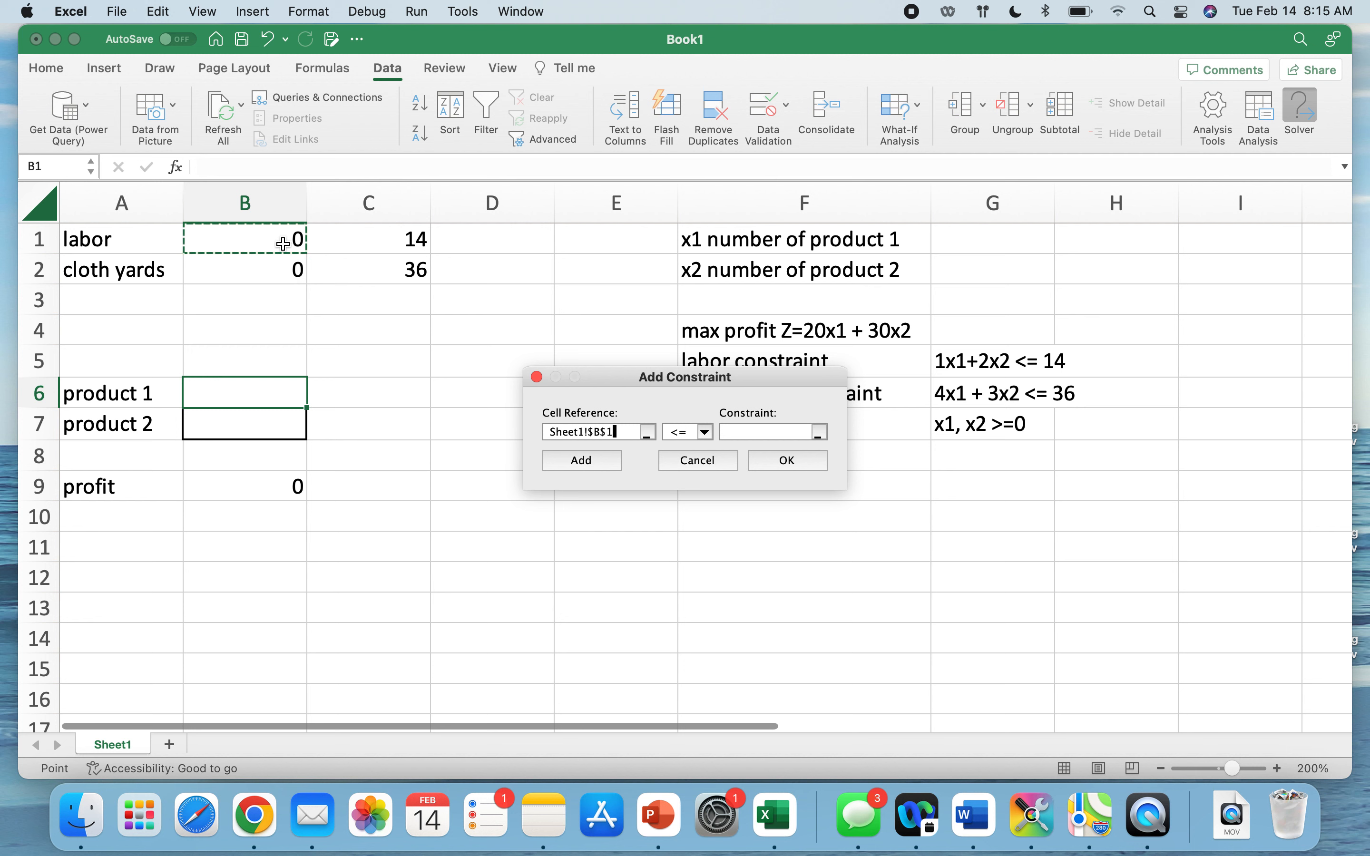
click(739, 431)
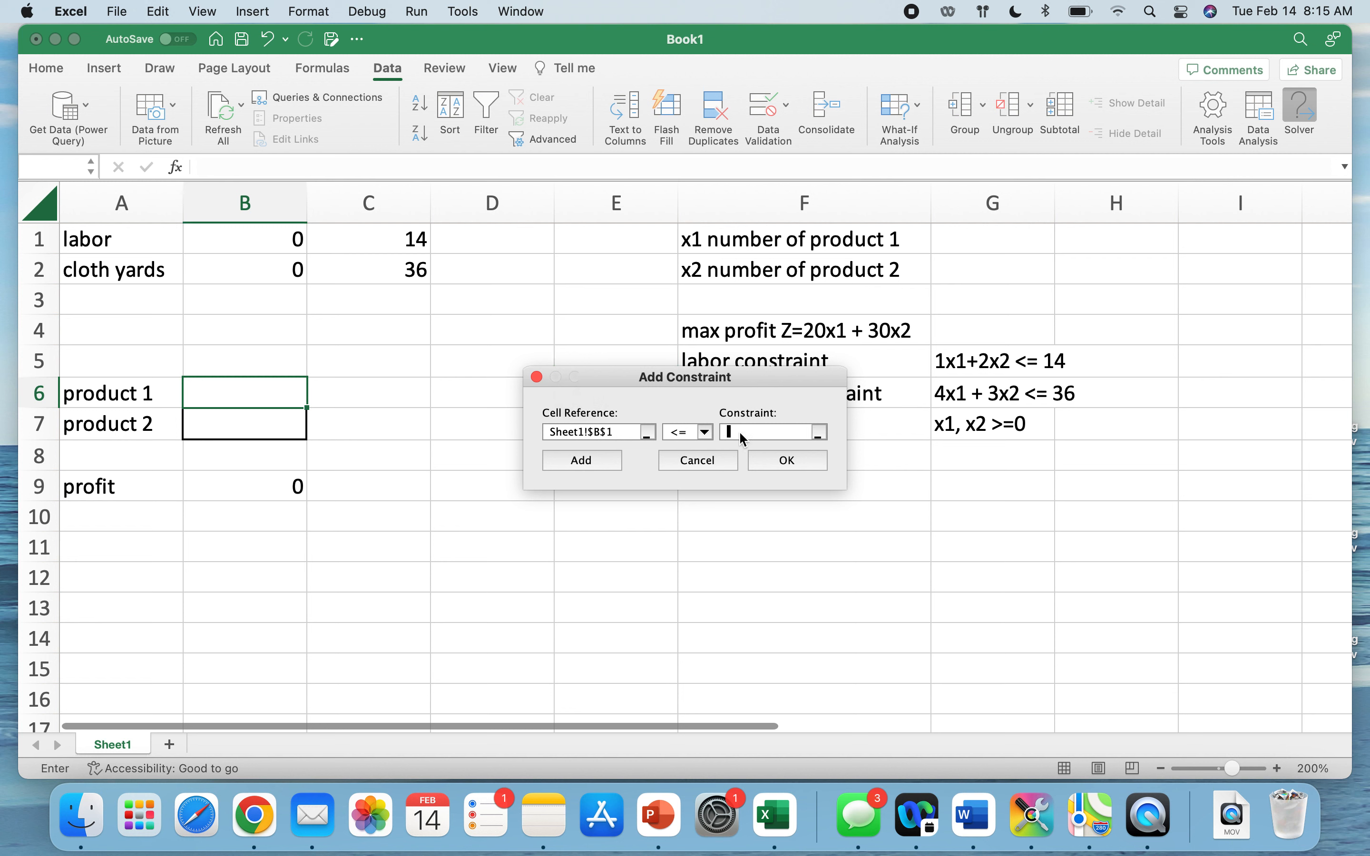
click(408, 244)
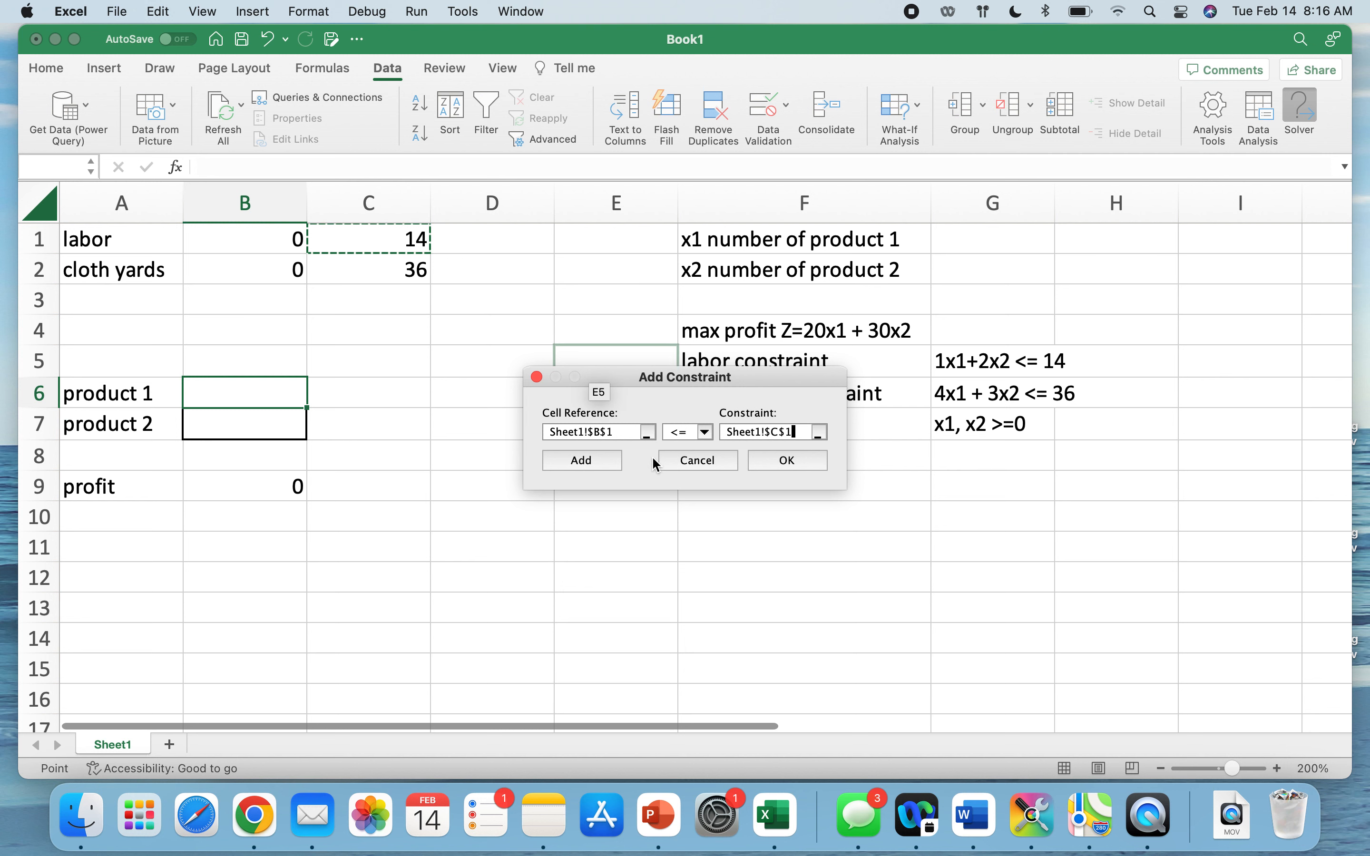
click(714, 459)
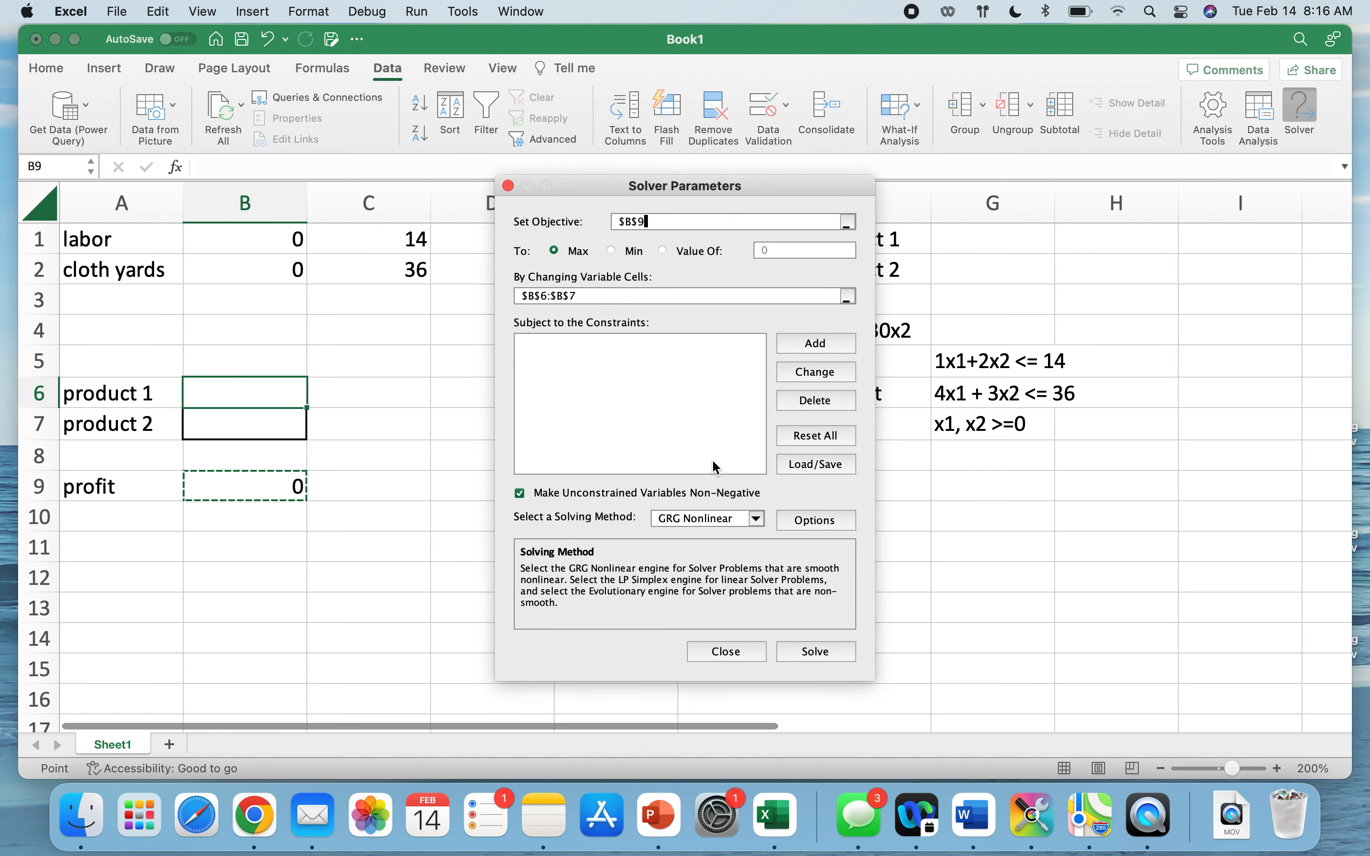
Step: Add a Solver constraint requiring the labor used in B1 to be <= the available labor in C1
click(808, 346)
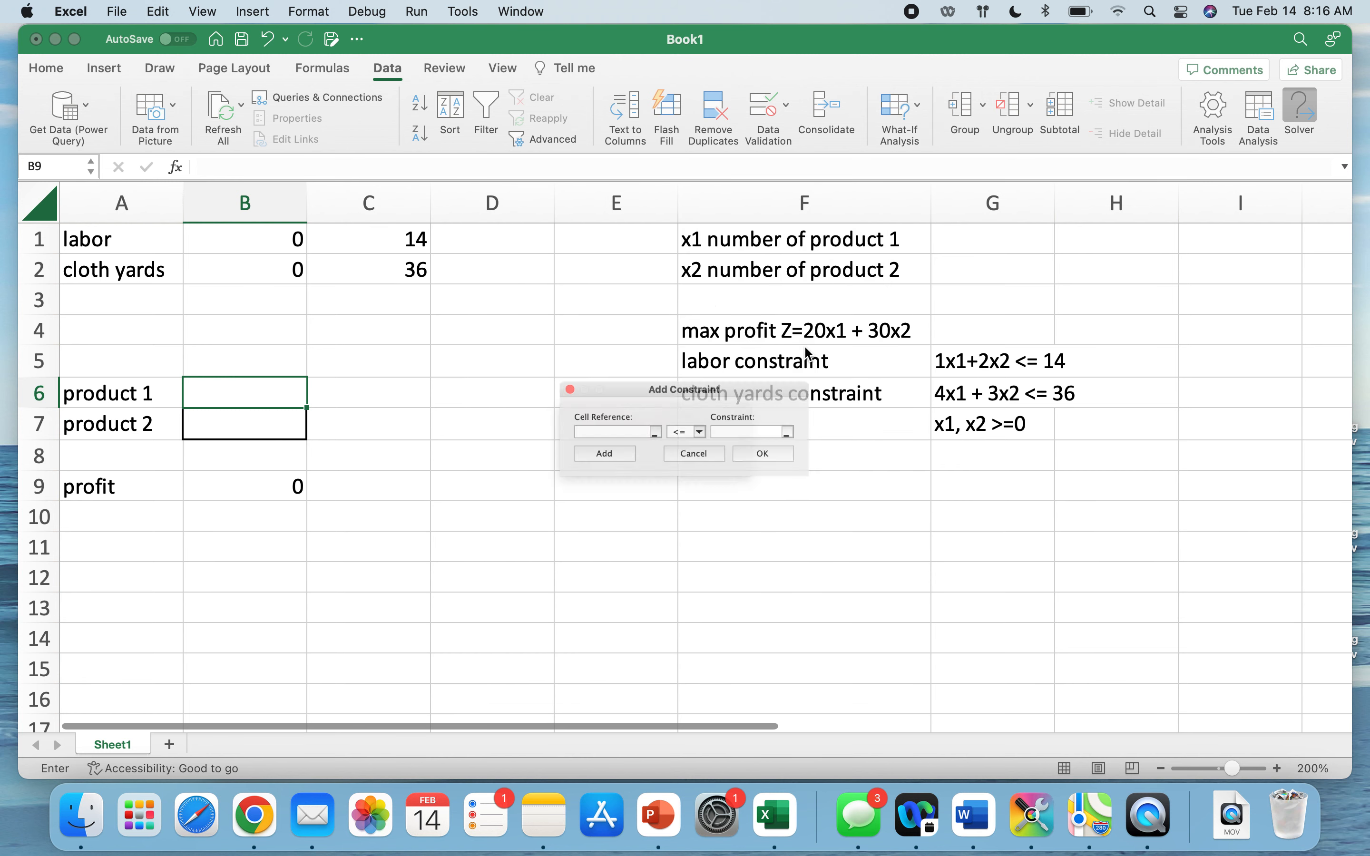
click(270, 240)
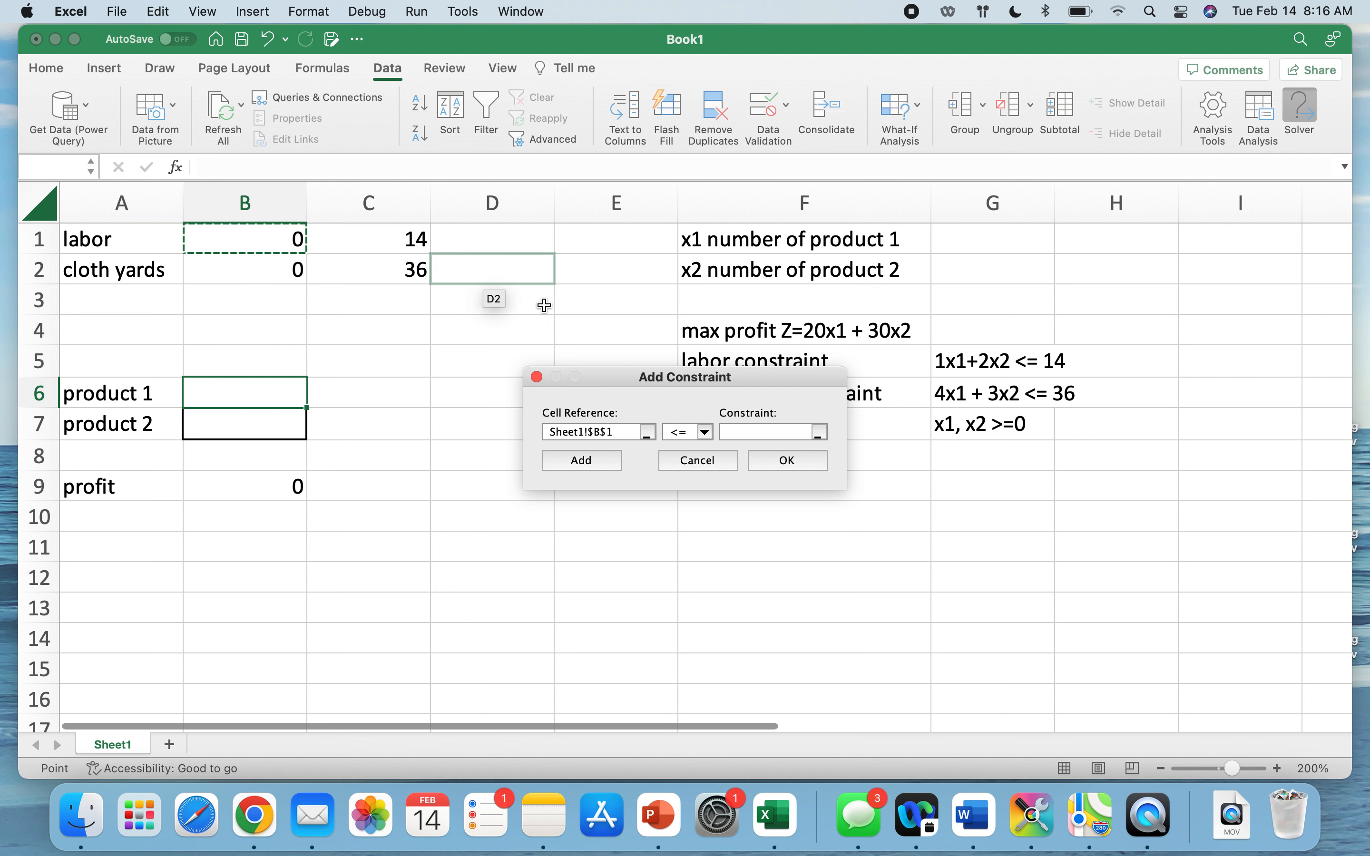
click(739, 434)
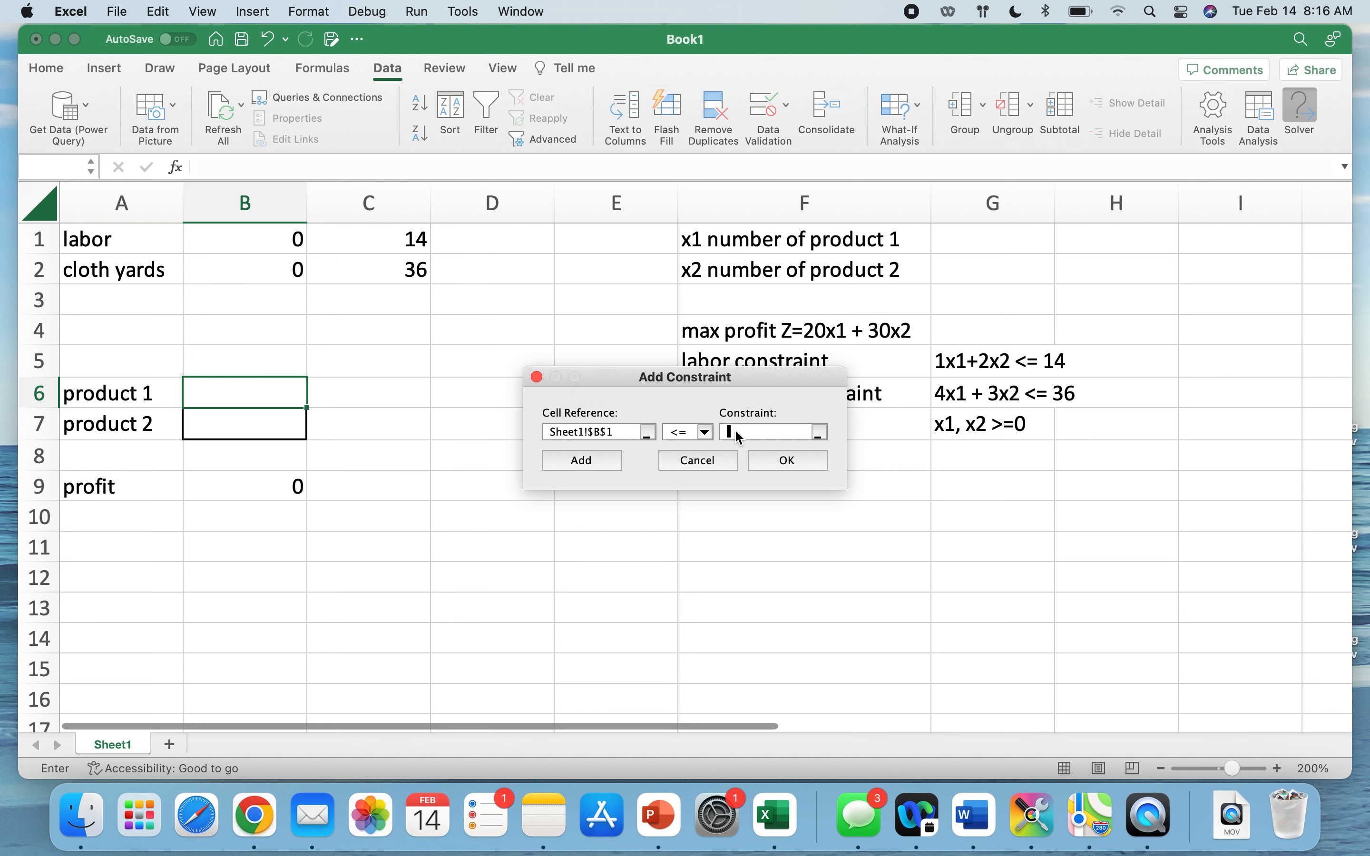
click(403, 238)
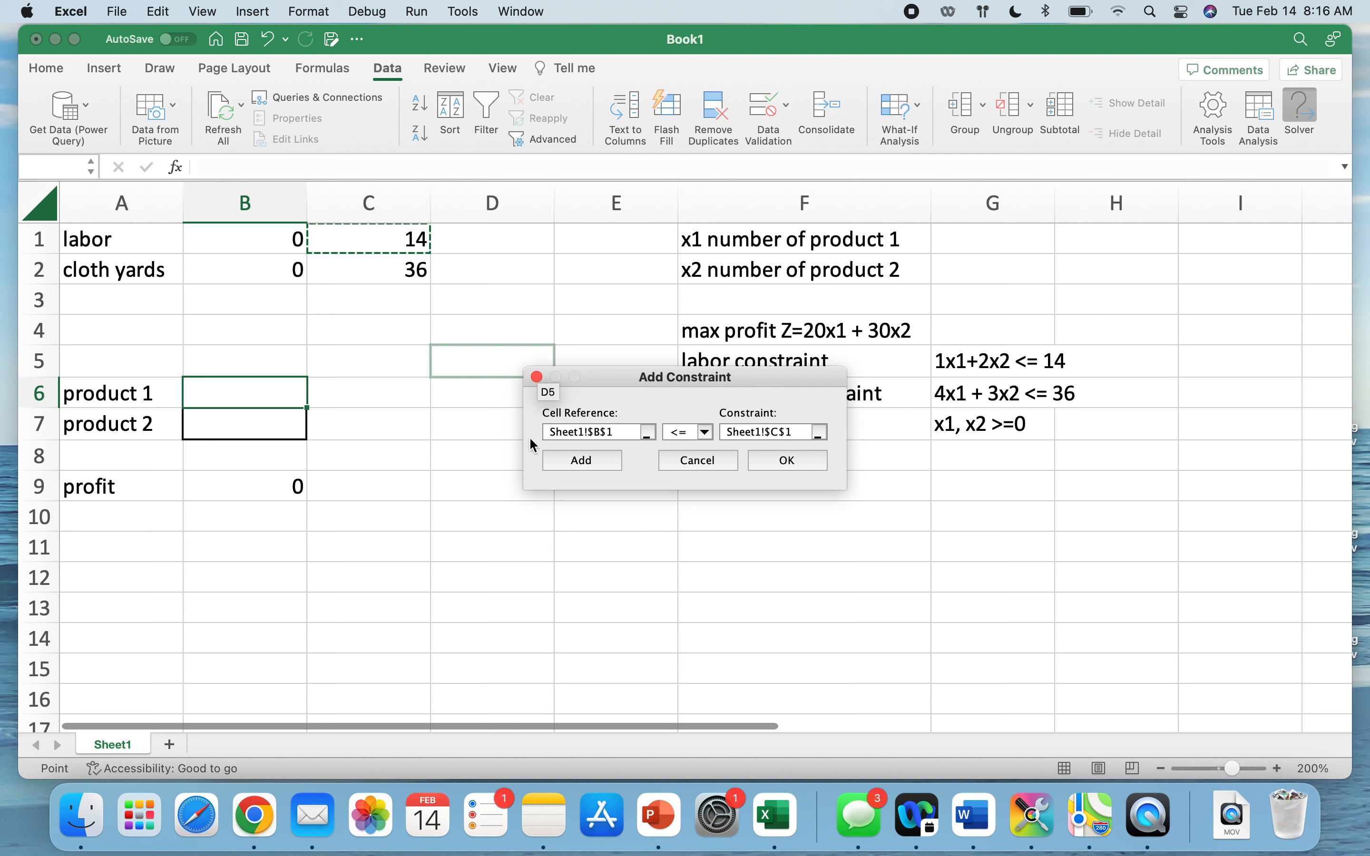
click(571, 466)
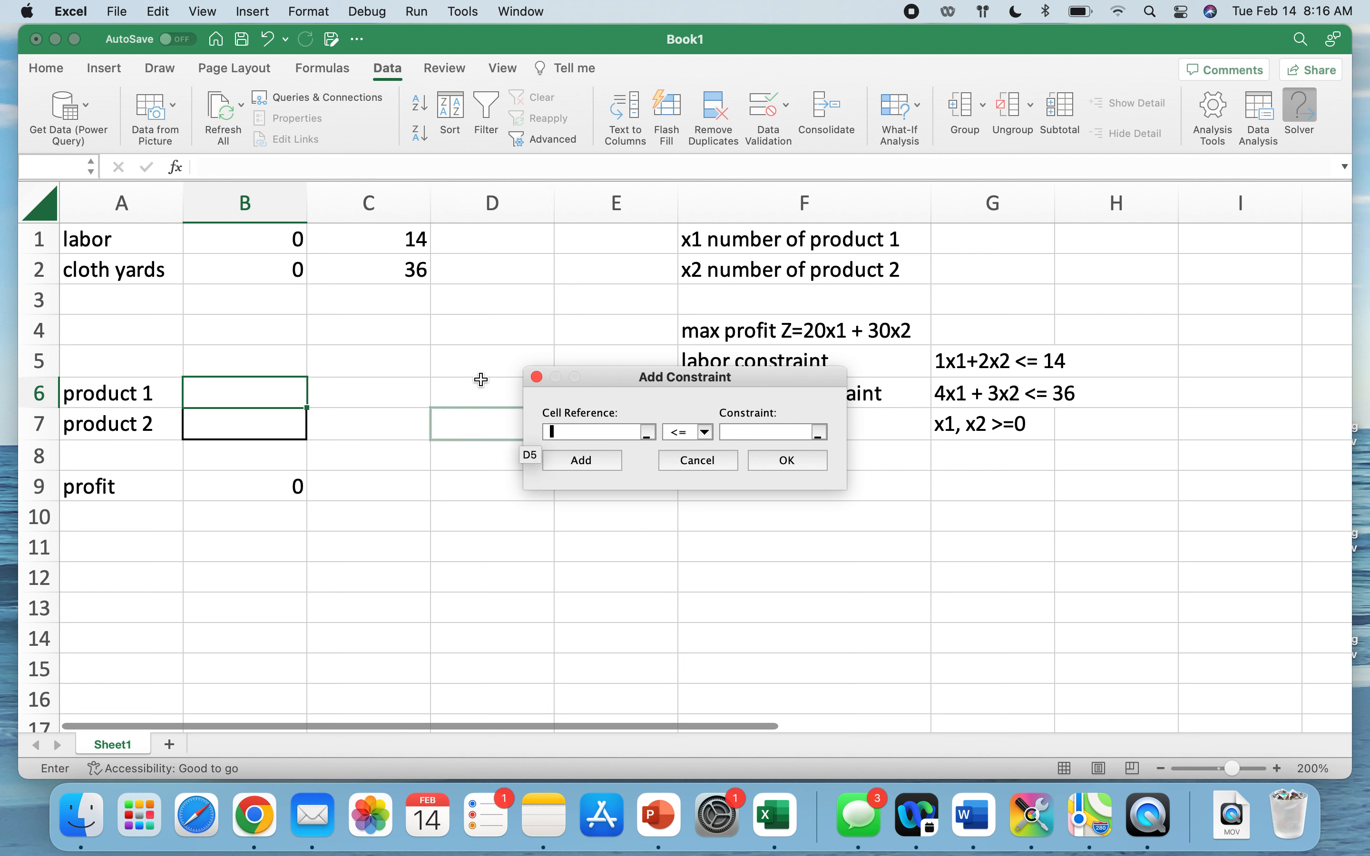
Step: Add a Solver constraint requiring the cloth yards used in B2 to be <= the available cloth in C2
click(286, 278)
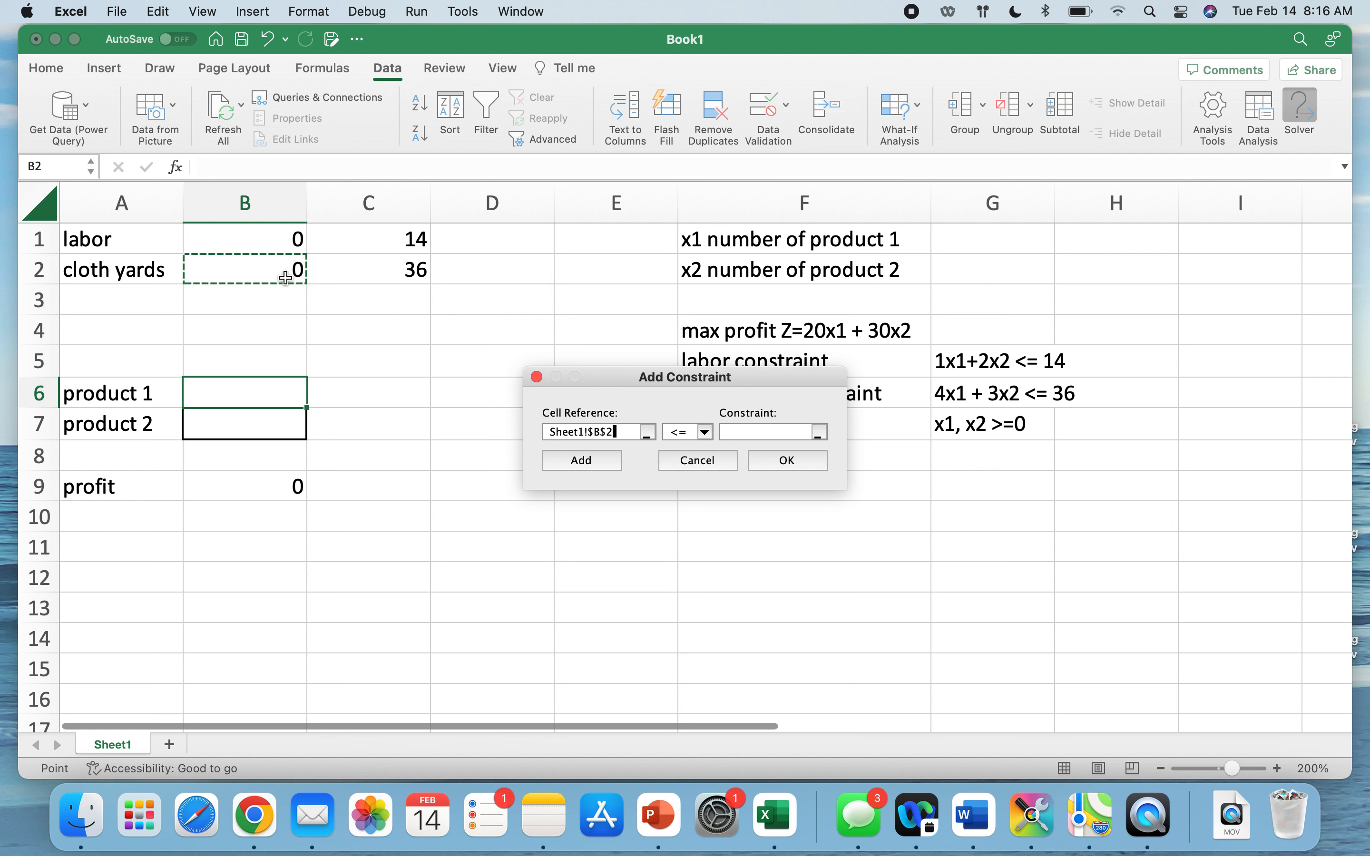
click(751, 435)
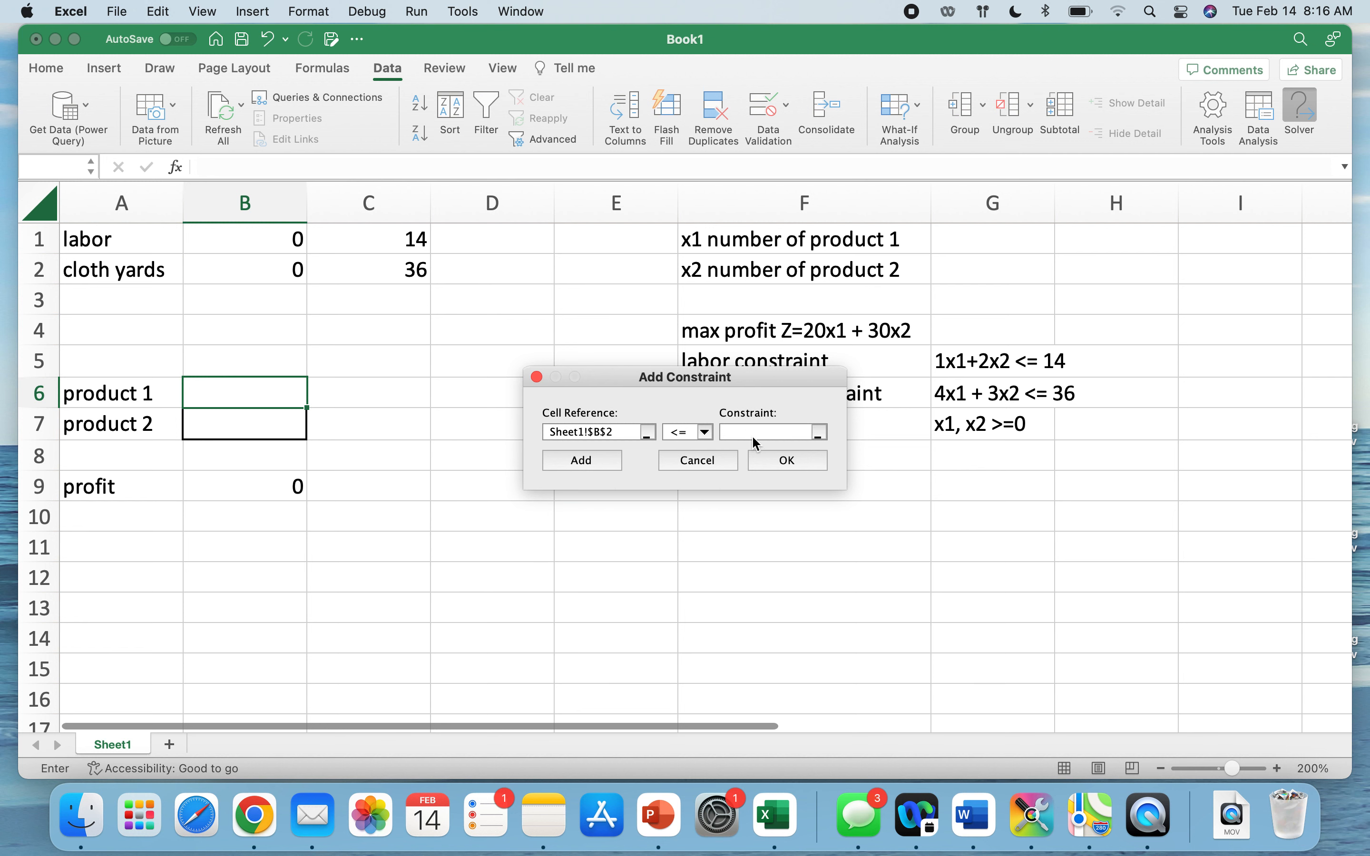
click(411, 277)
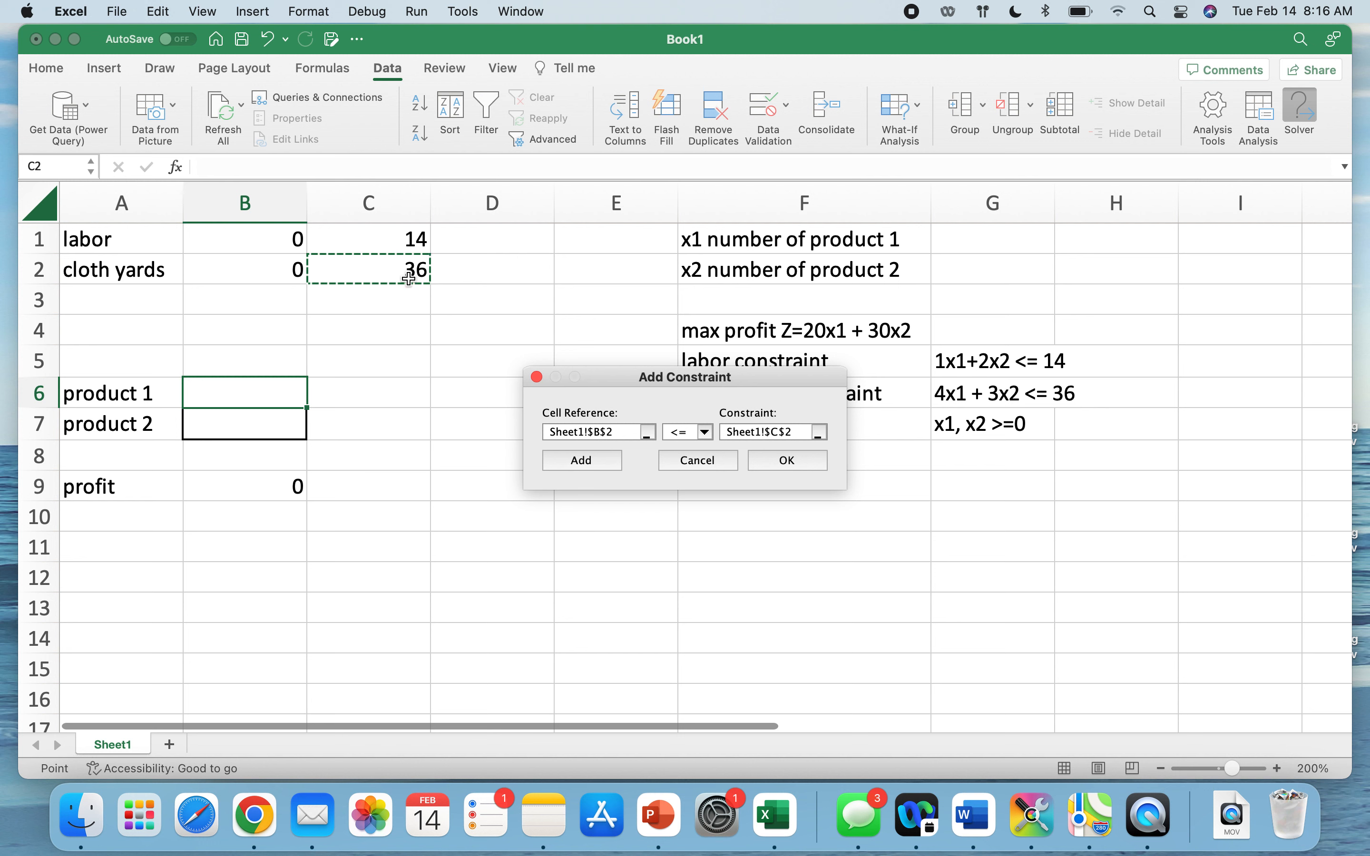
click(582, 460)
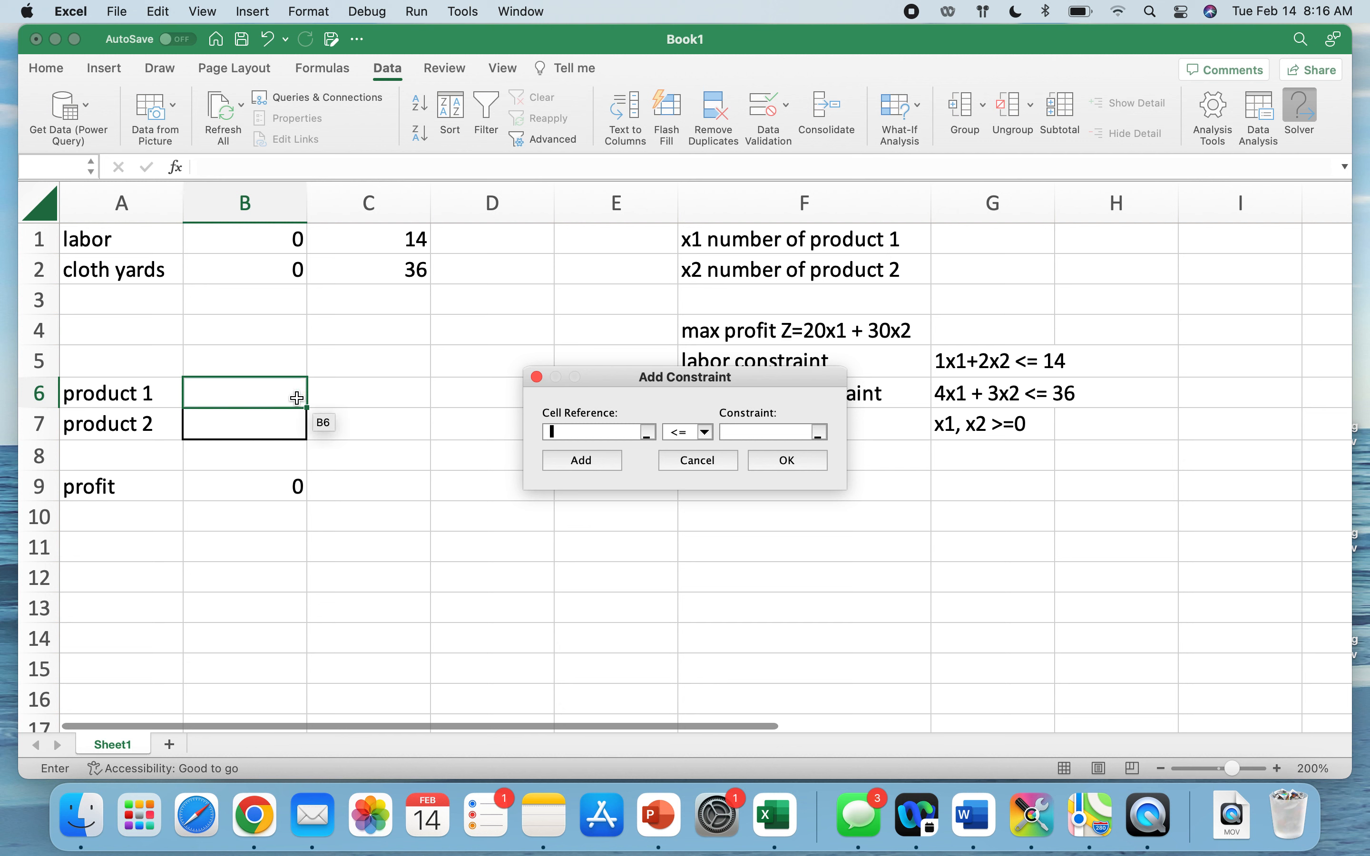
Step: Add a non-negativity constraint requiring the product quantities B6:B7 to be >= 0, and finish the constraint entry
drag(297, 398, 298, 419)
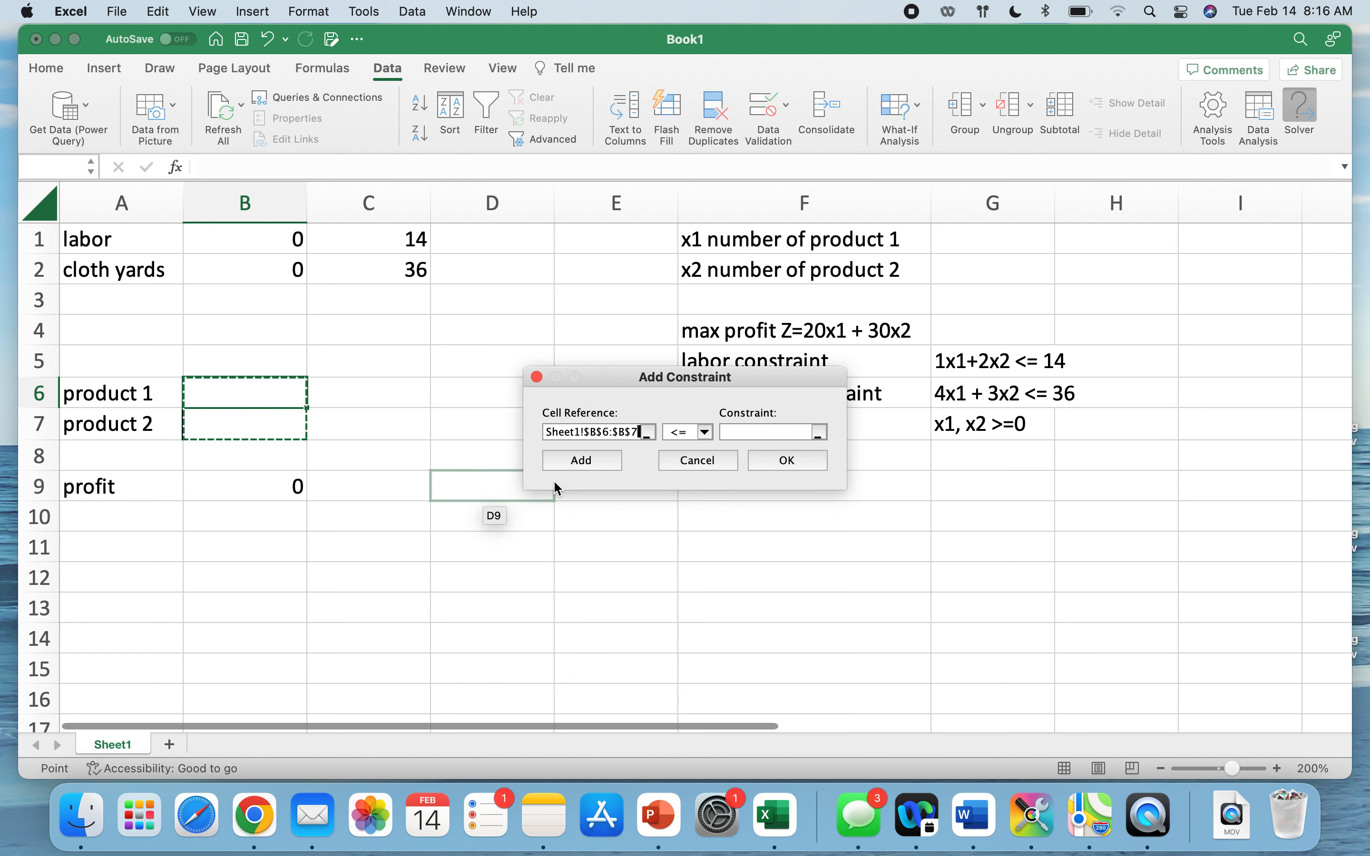
click(706, 433)
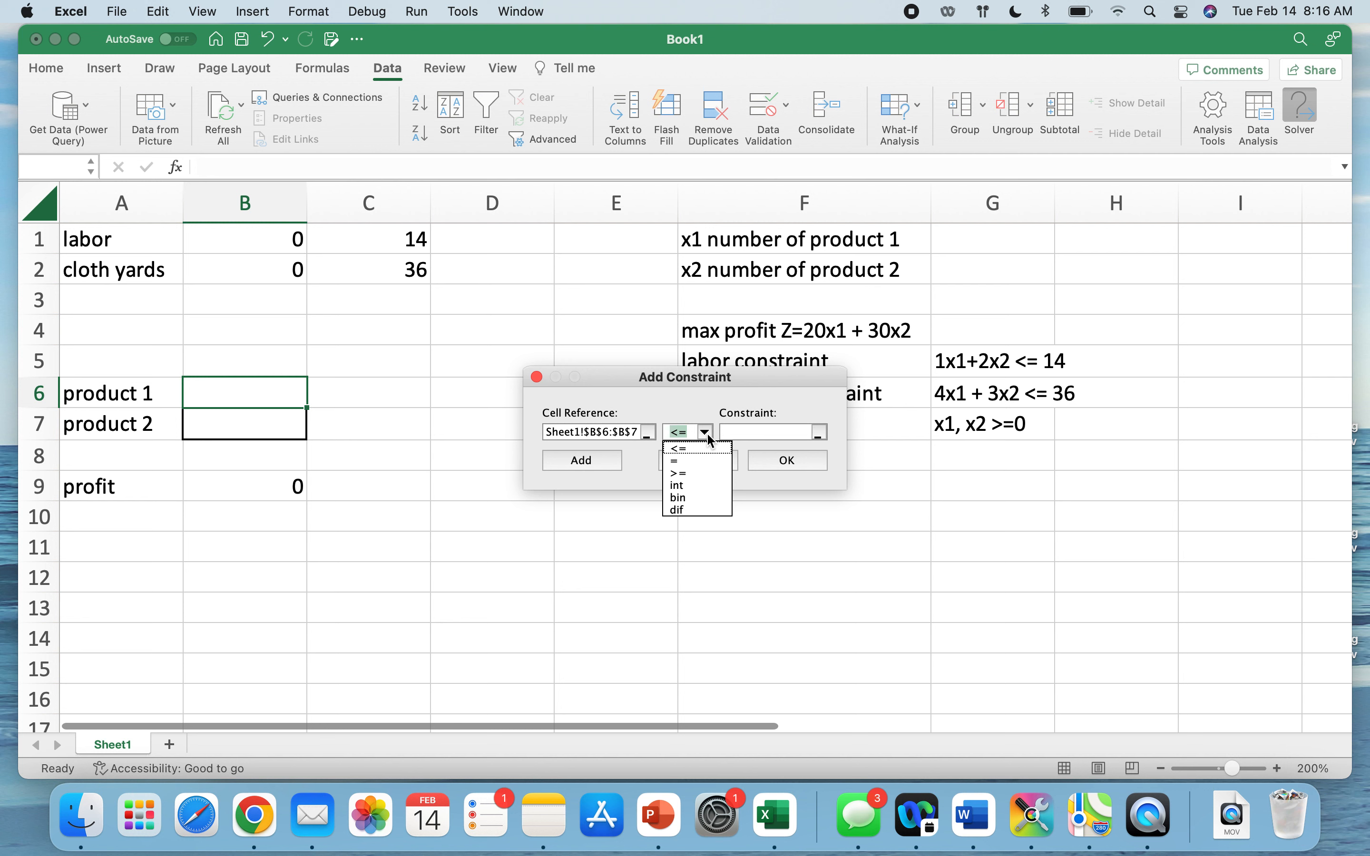
click(695, 472)
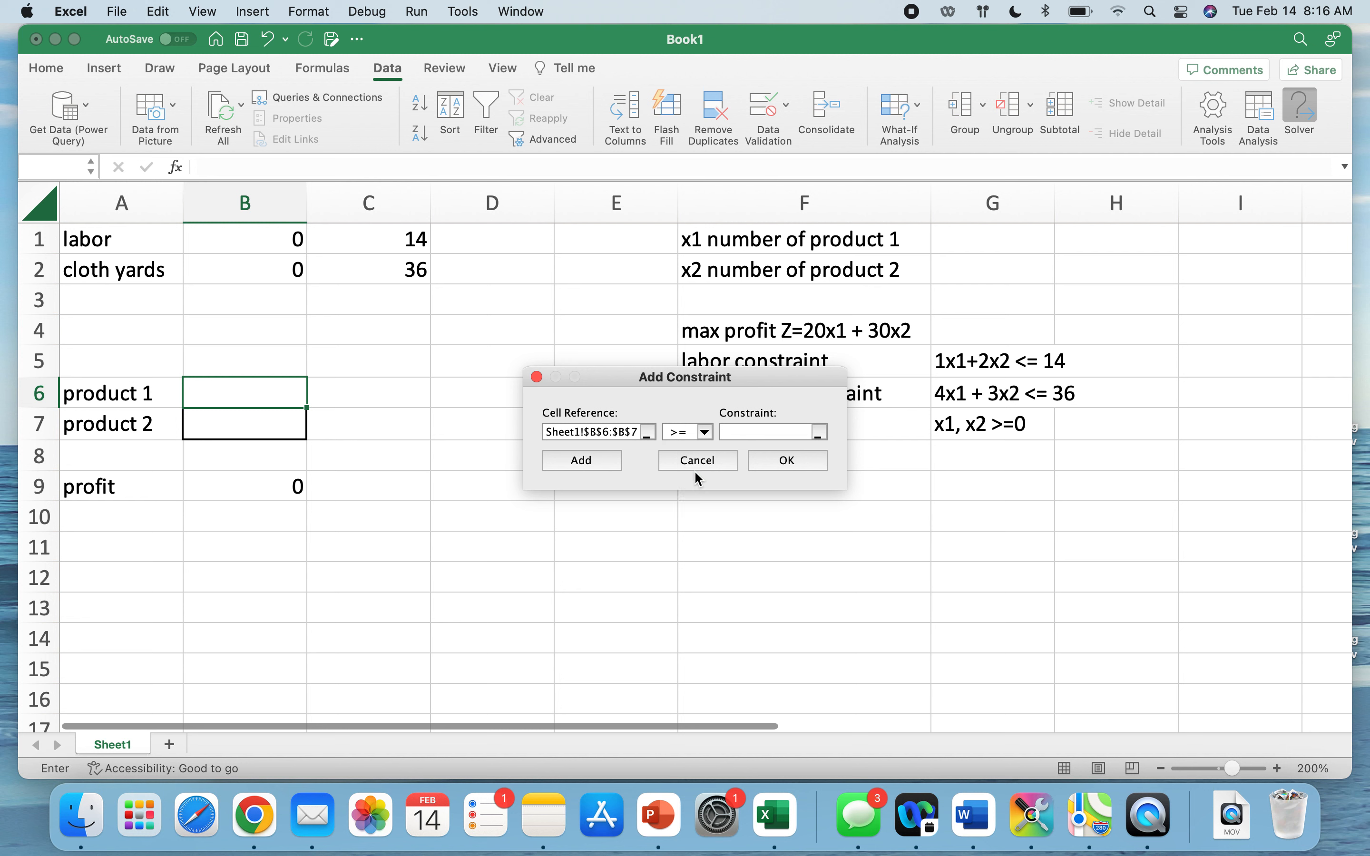
text(0)
click(782, 463)
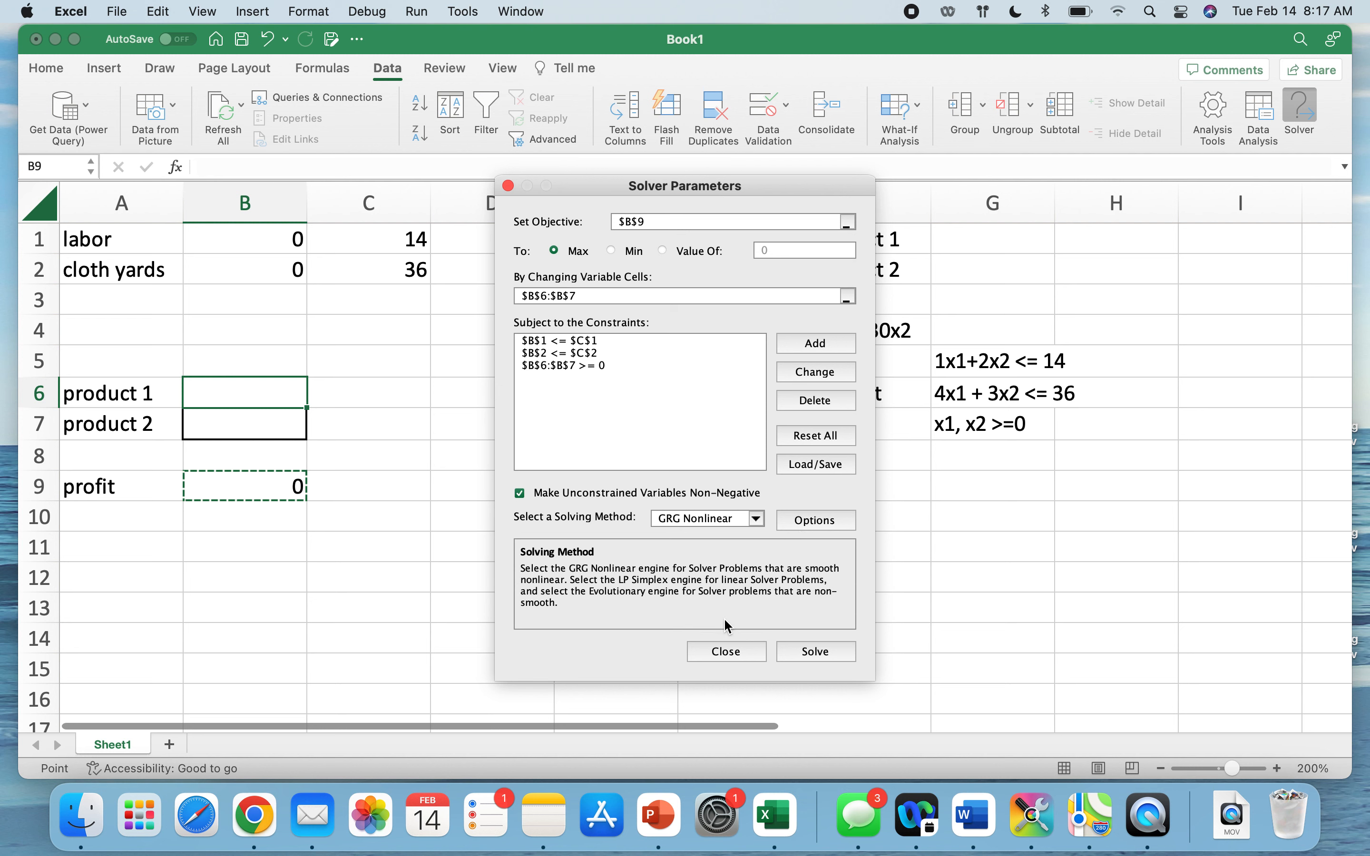
Step: Solve the model, keep the Solver solution, and review the product quantities in B6:B7 and the profit in B9
click(821, 653)
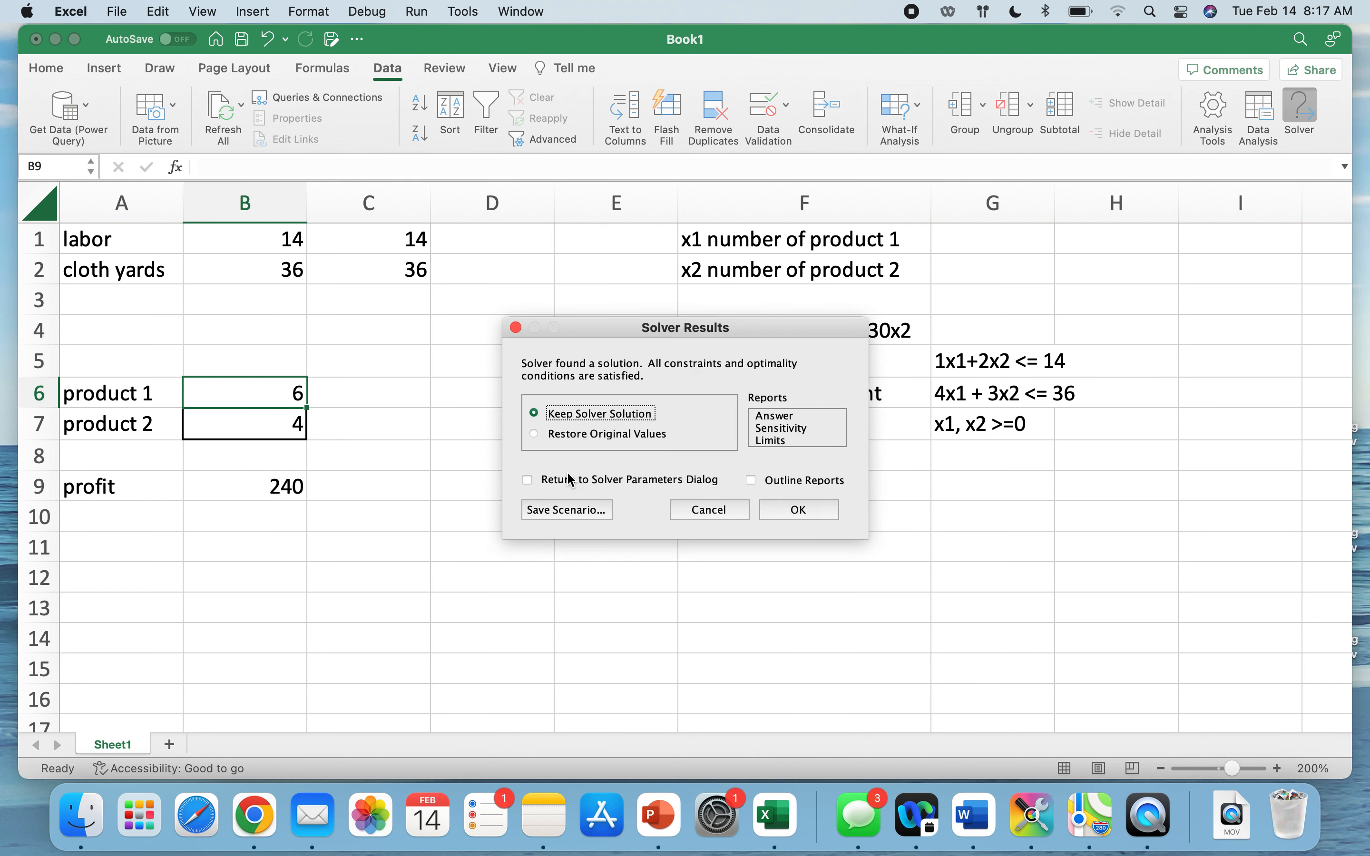
click(792, 512)
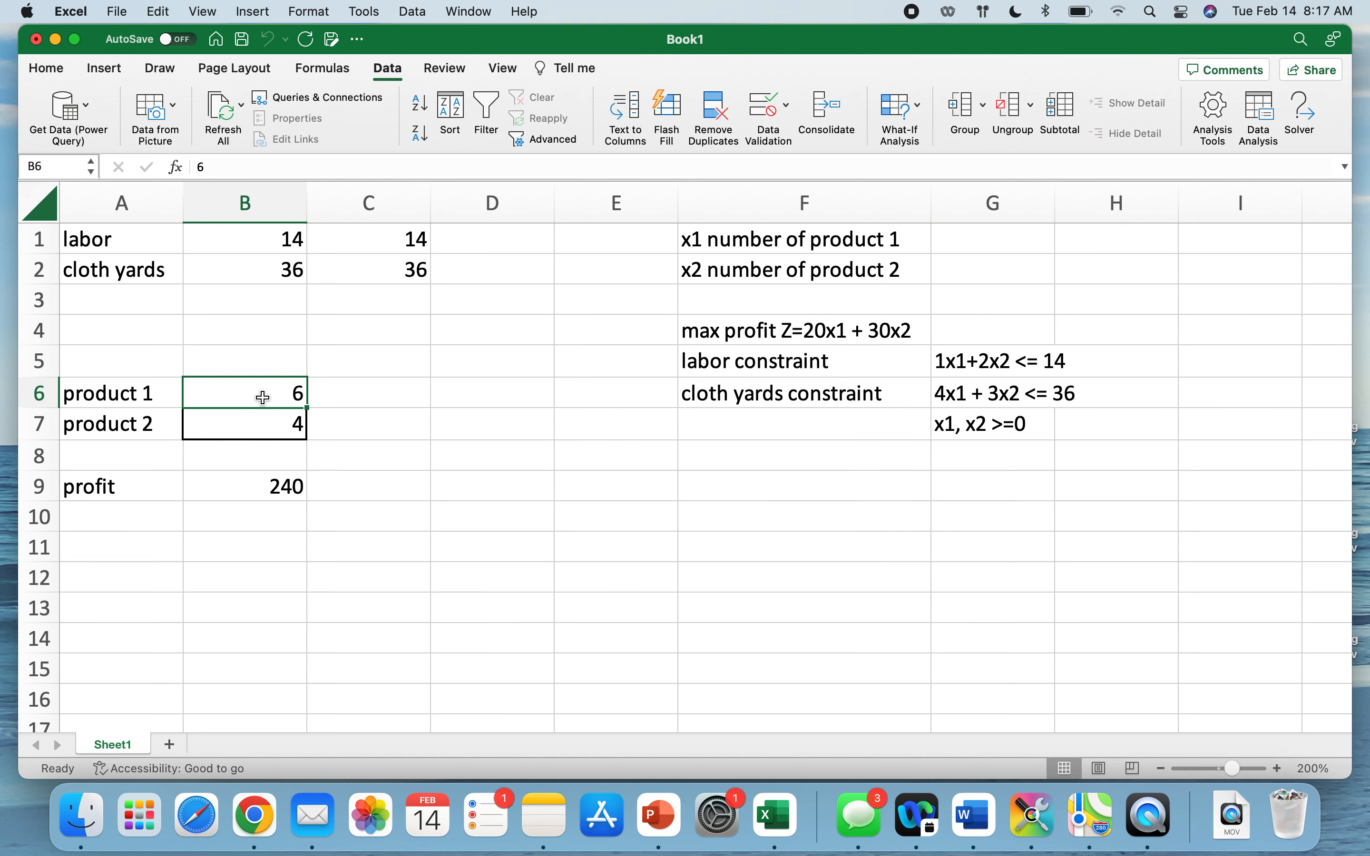
key(Down)
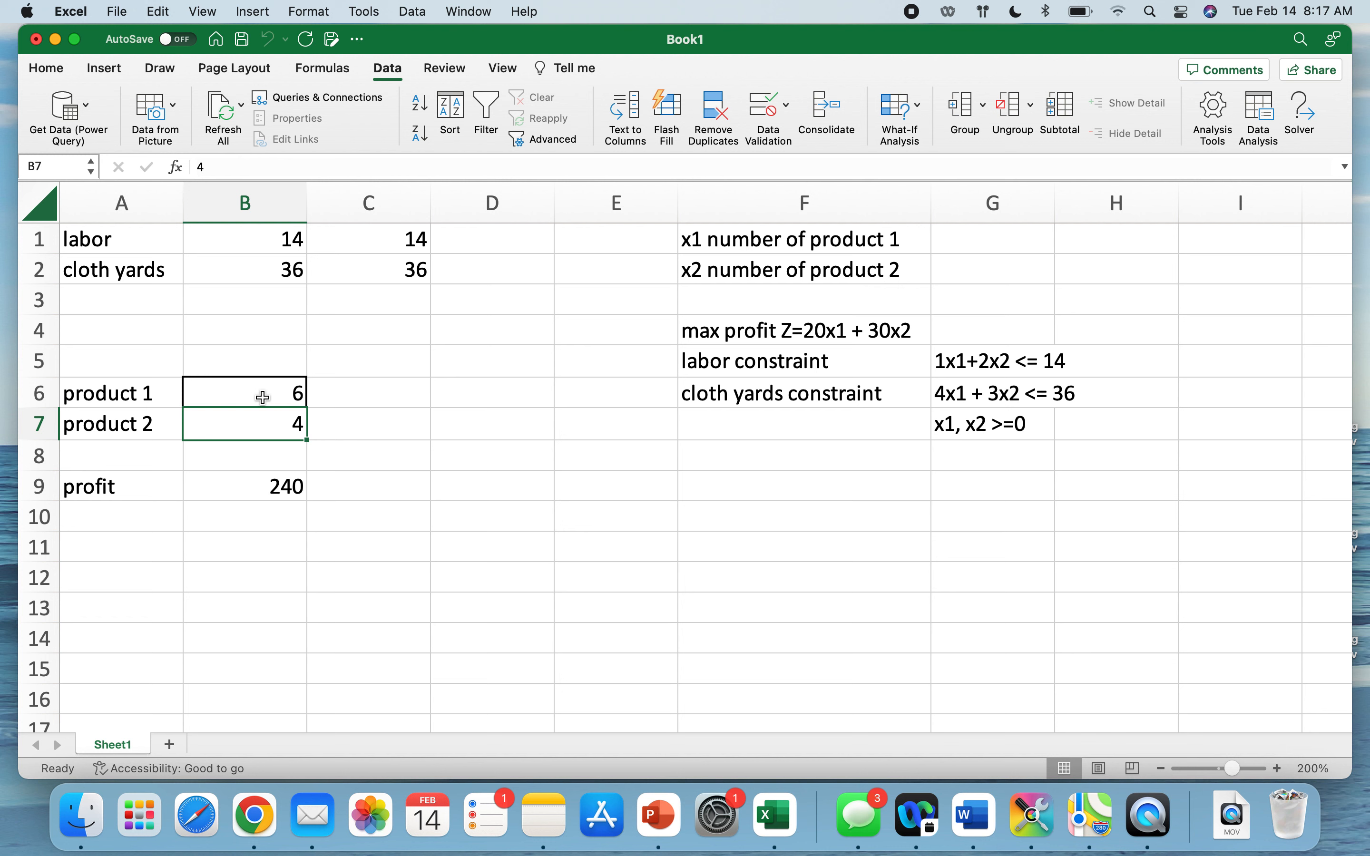
key(Down)
key(Down)
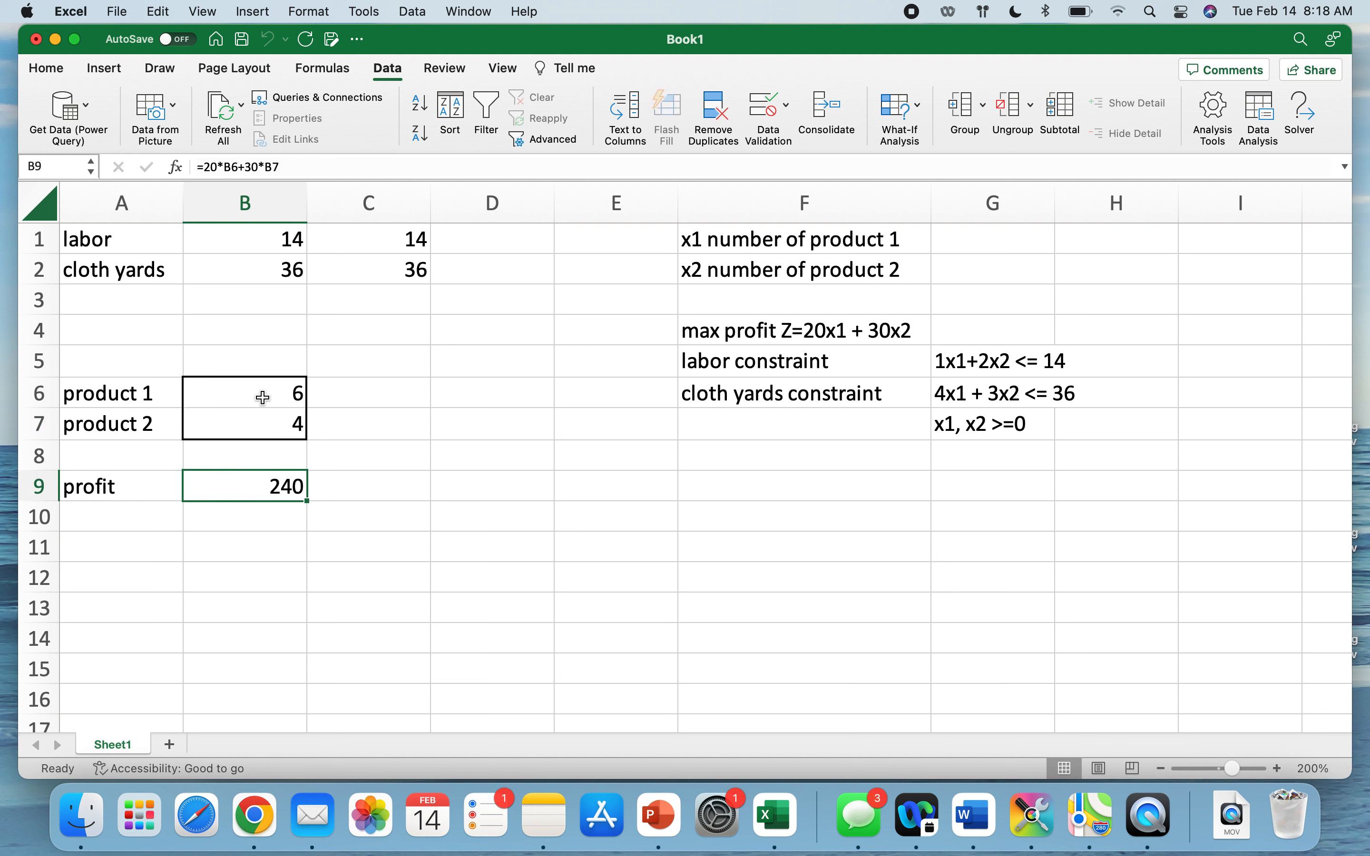